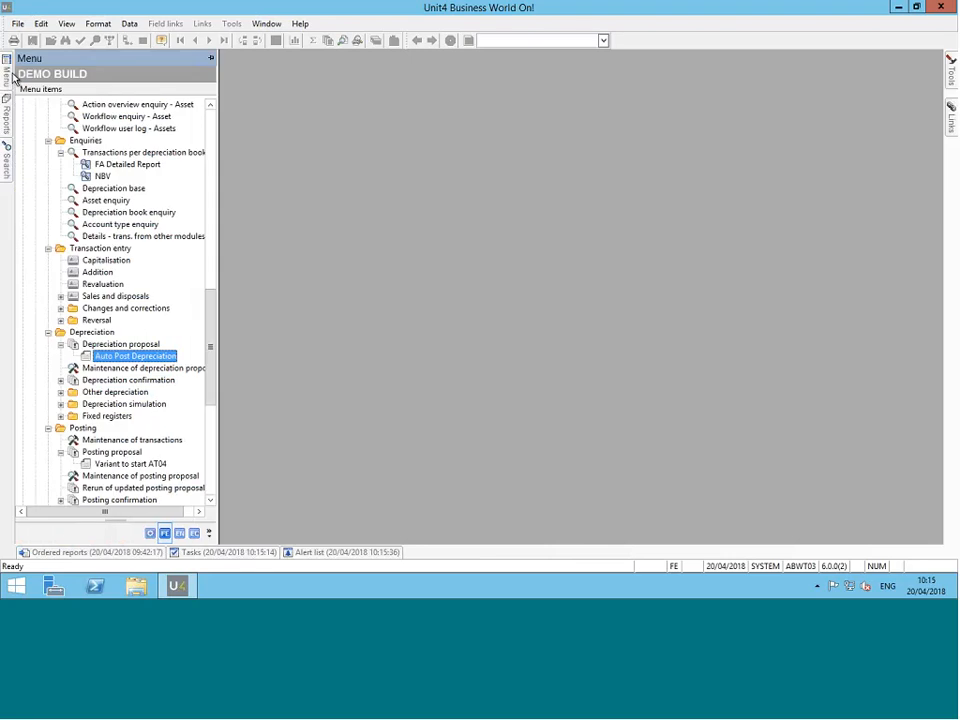
Step: Collapse the Asset master file, Enquiries, Transaction entry, Depreciation, Posting and Fixed registers folders under Fixed Assets
{"action": "left_click_drag", "start_coordinate": [211, 318], "coordinate": [211, 283]}
{"action": "scroll", "coordinate": [210, 283], "scroll_direction": "up", "scroll_amount": 2}
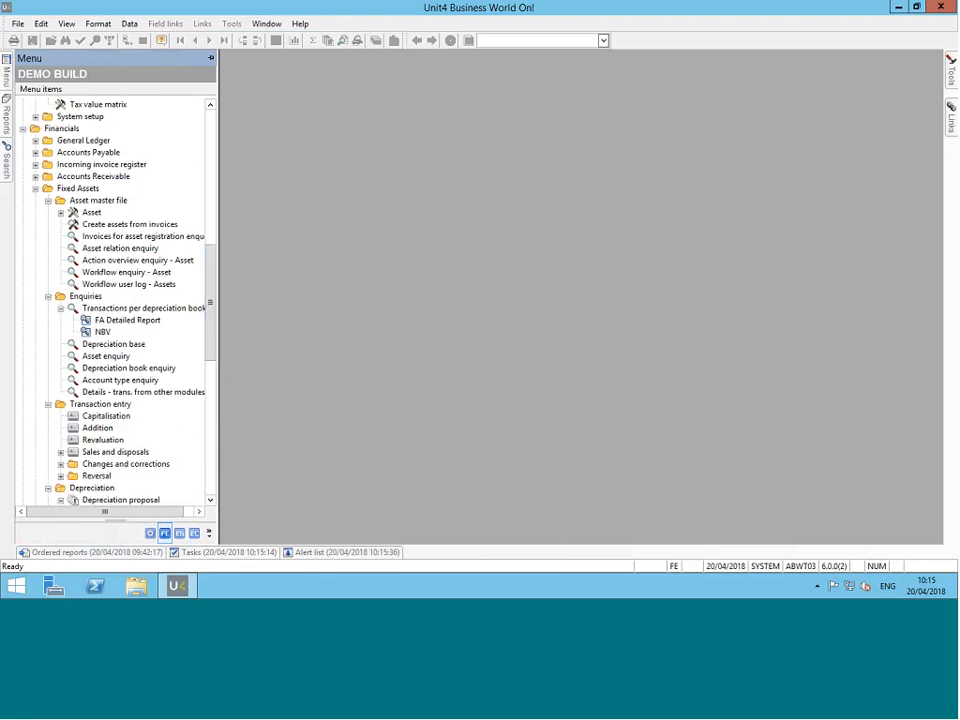
{"action": "left_click", "coordinate": [48, 200]}
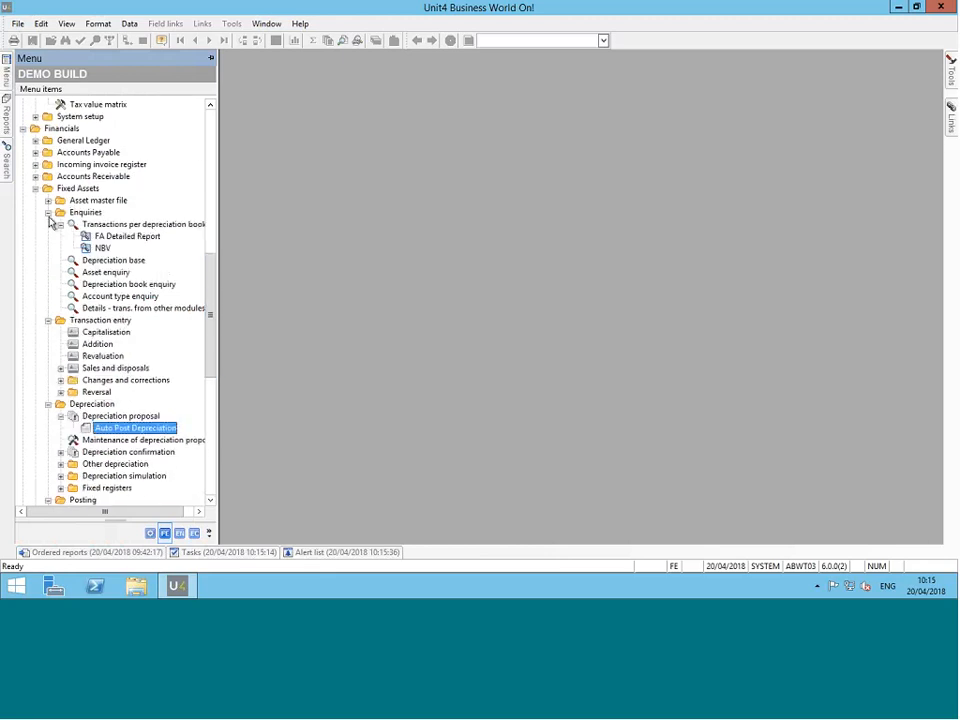
{"action": "left_click", "coordinate": [48, 212]}
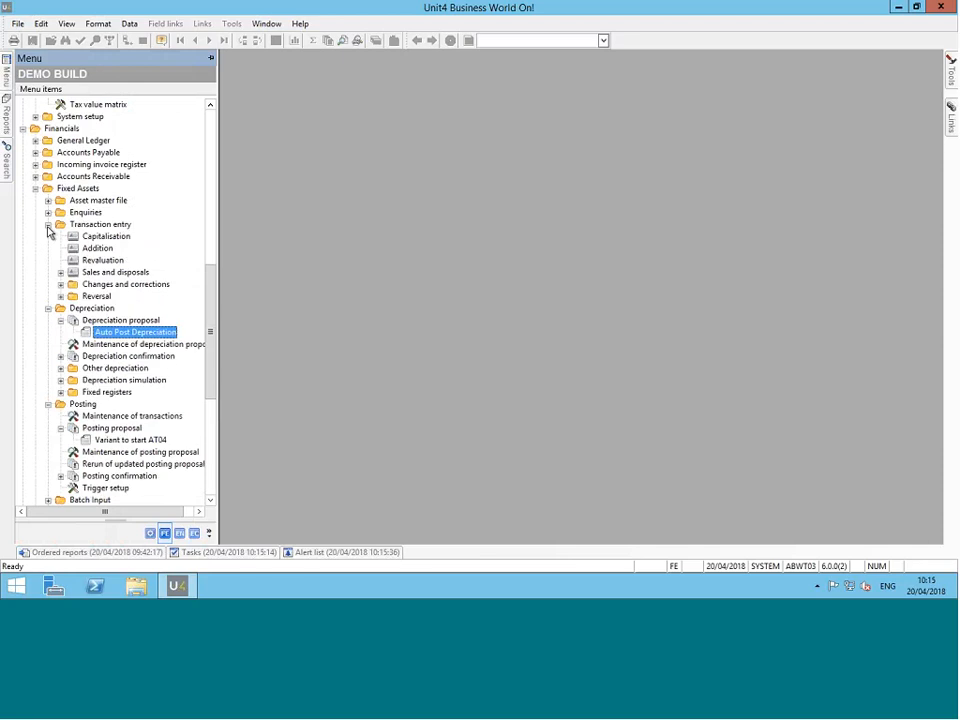
{"action": "left_click", "coordinate": [48, 228]}
{"action": "left_click", "coordinate": [48, 238]}
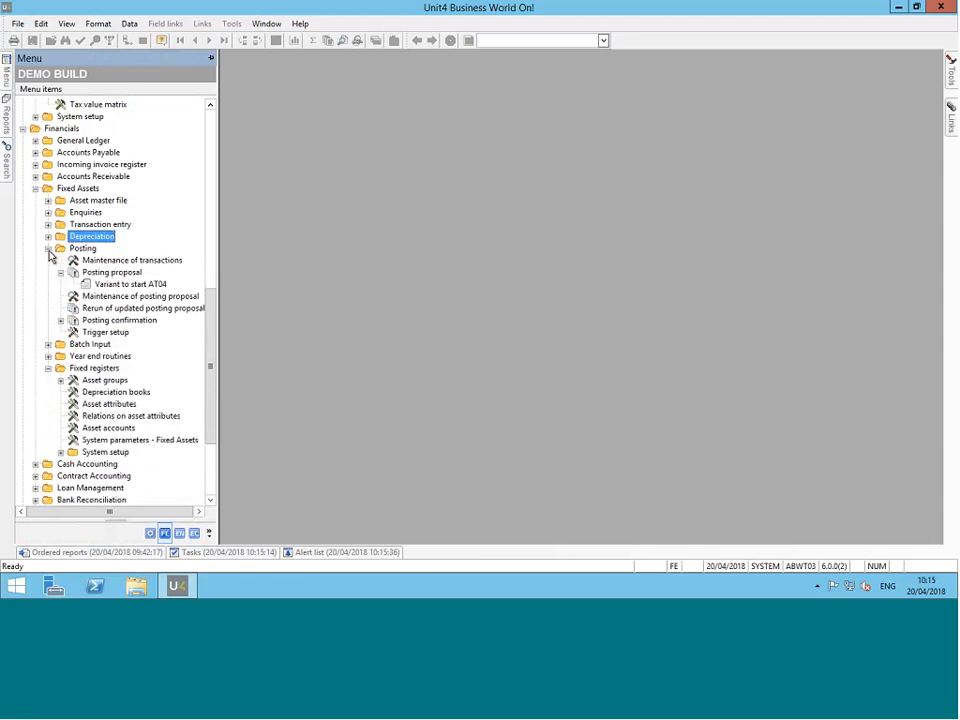
{"action": "left_click", "coordinate": [48, 248]}
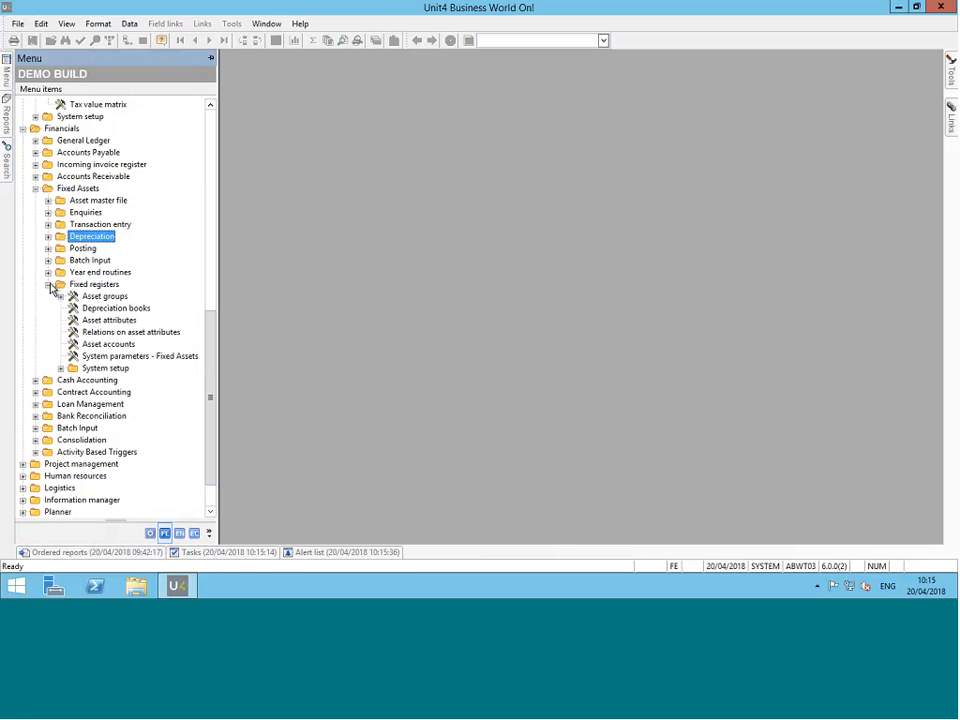
{"action": "left_click", "coordinate": [48, 284]}
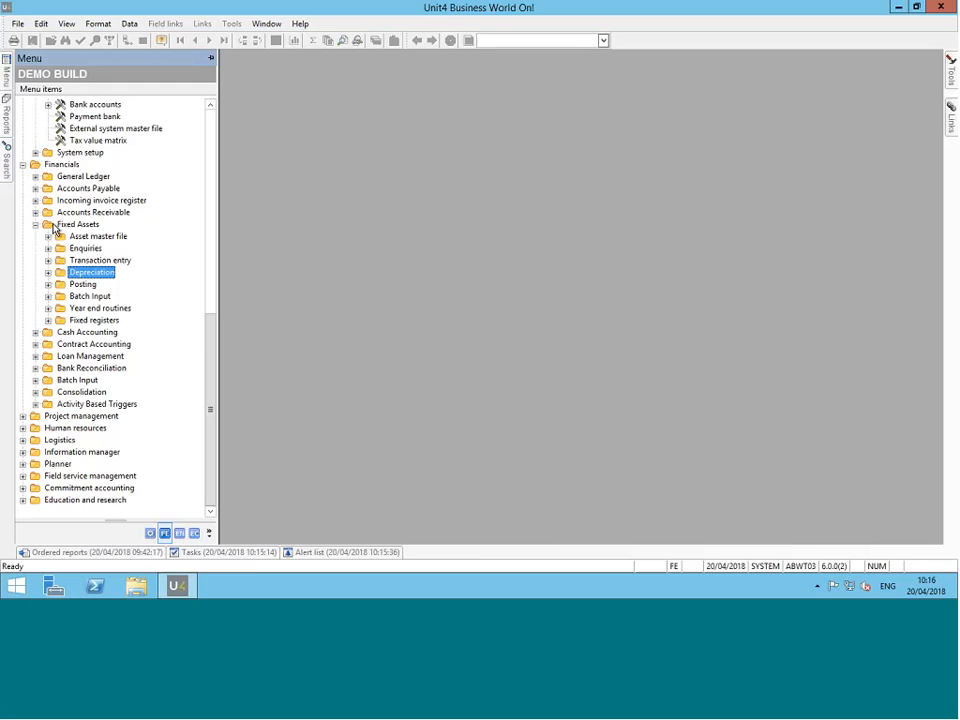
Step: Go through the Fixed Assets subfolders to Fixed registers, expand it and open Asset groups
{"action": "left_click", "coordinate": [88, 237]}
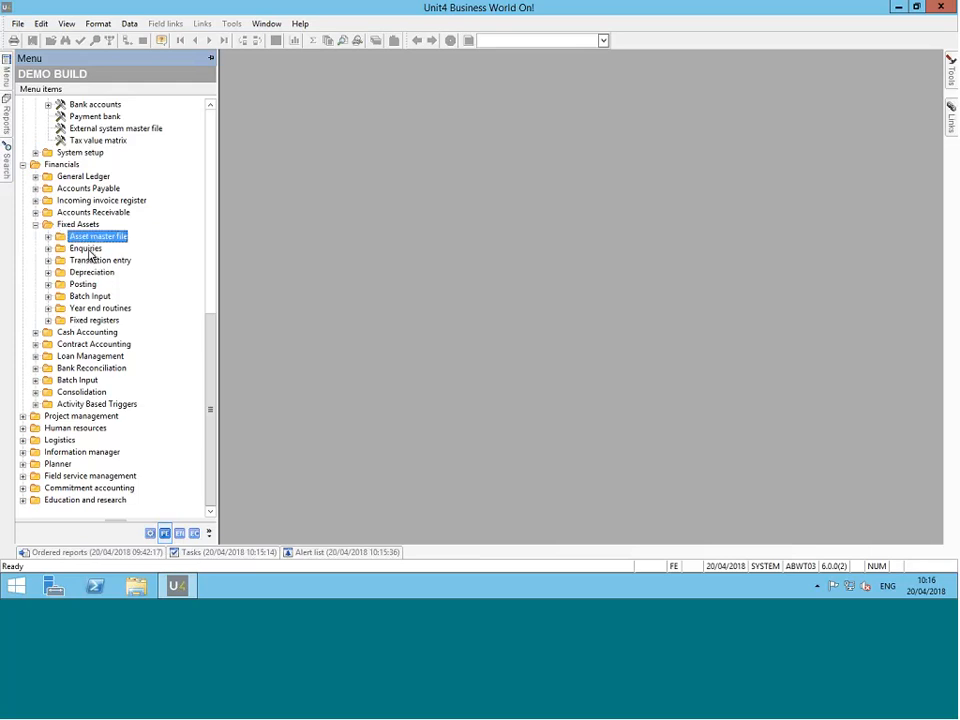
{"action": "left_click", "coordinate": [91, 260]}
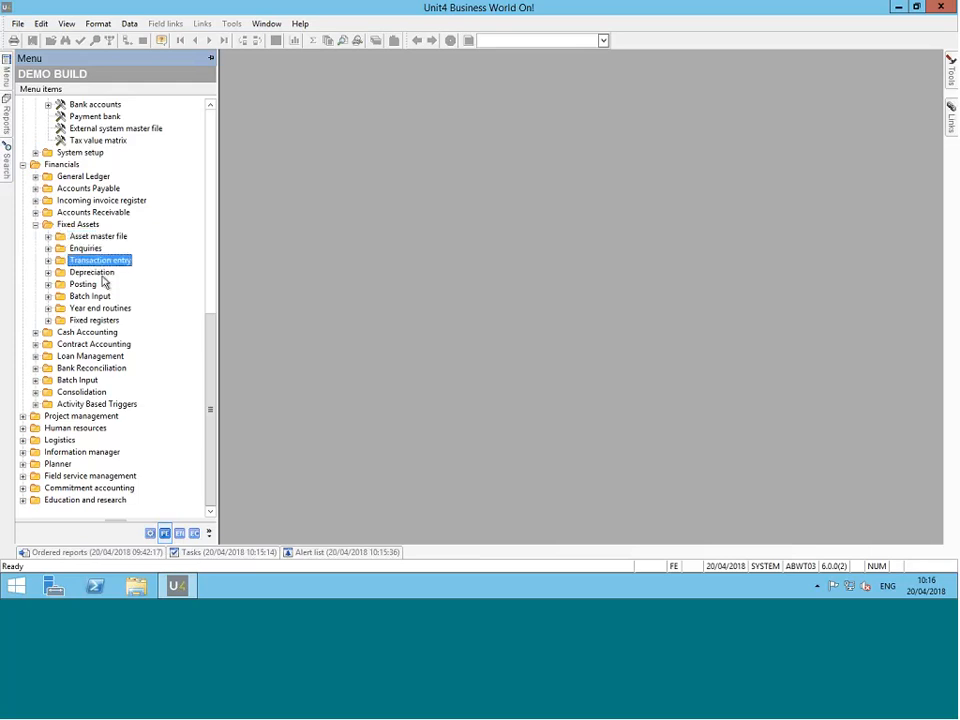
{"action": "key", "text": "Down"}
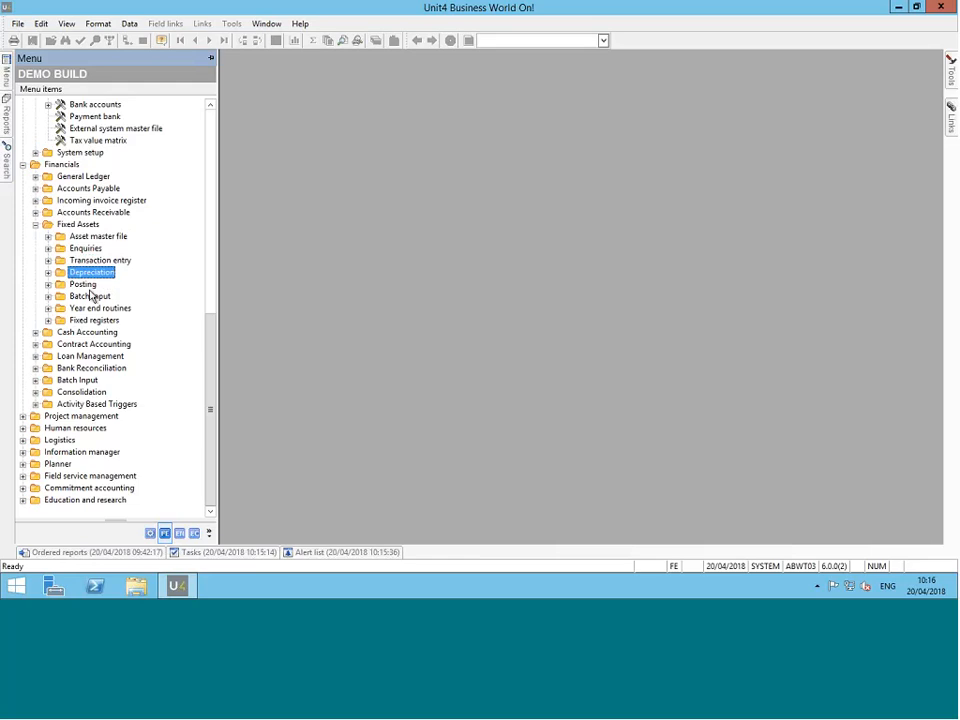
{"action": "key", "text": "Down"}
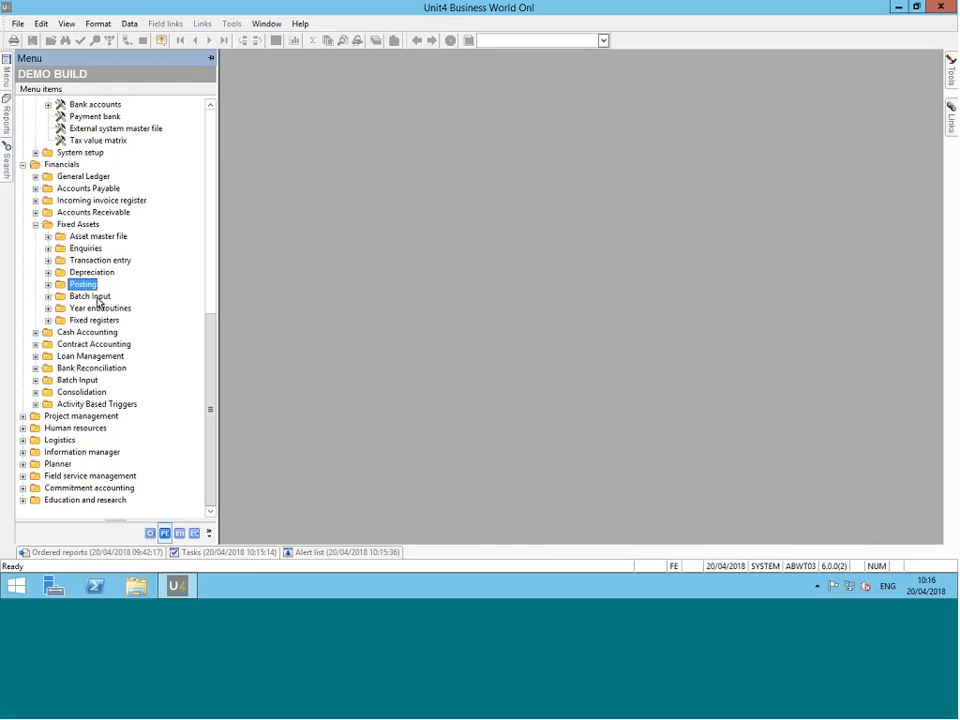
{"action": "key", "text": "Down"}
{"action": "key", "text": "Down"}
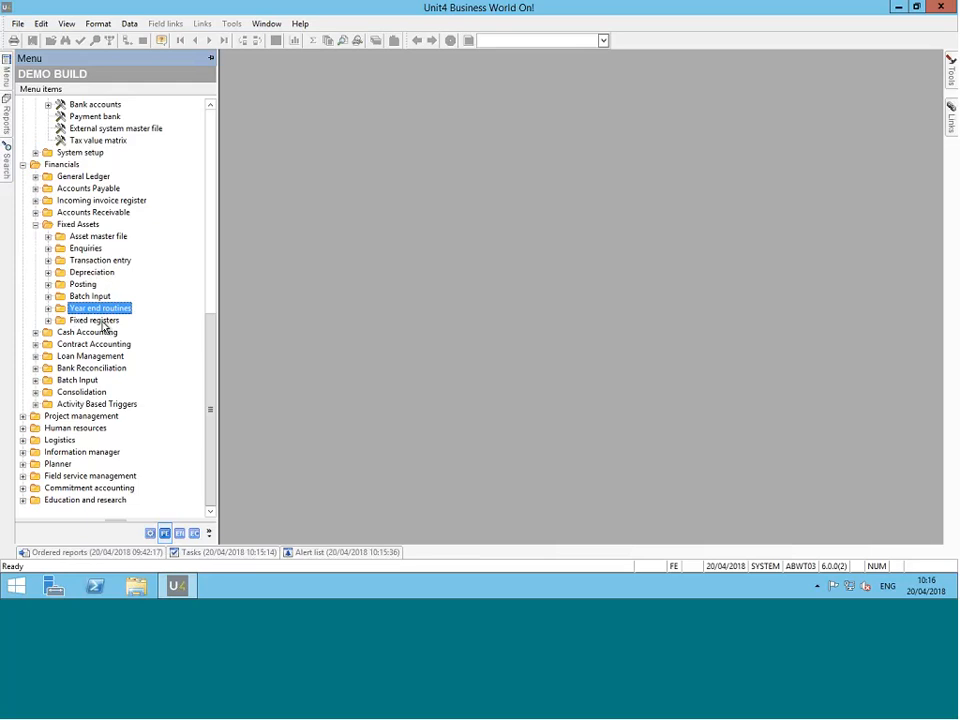
{"action": "key", "text": "Down"}
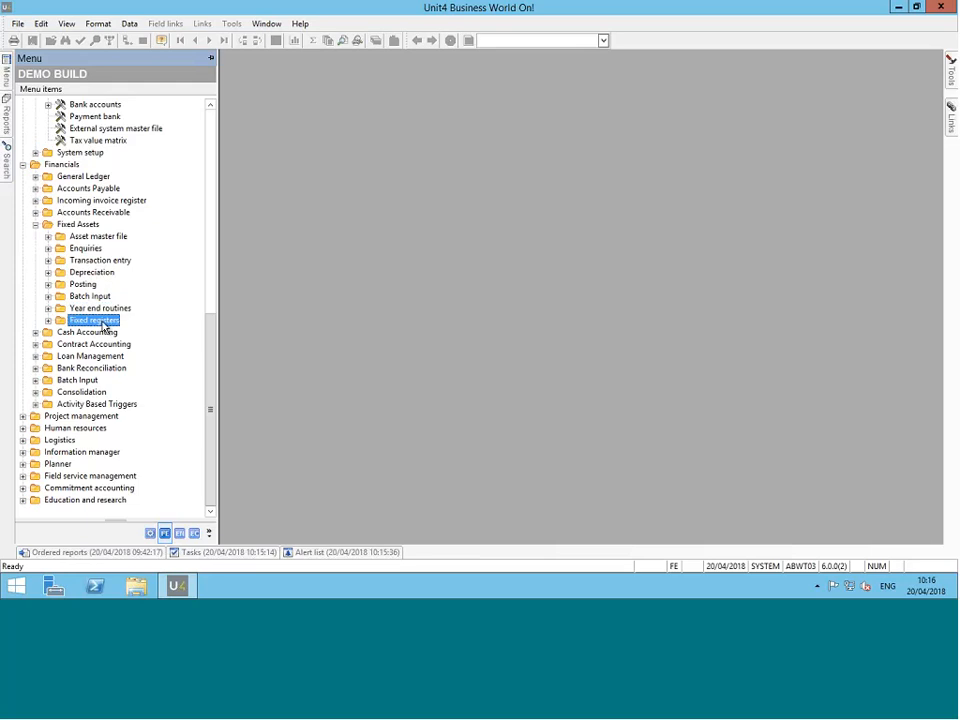
{"action": "key", "text": "Right"}
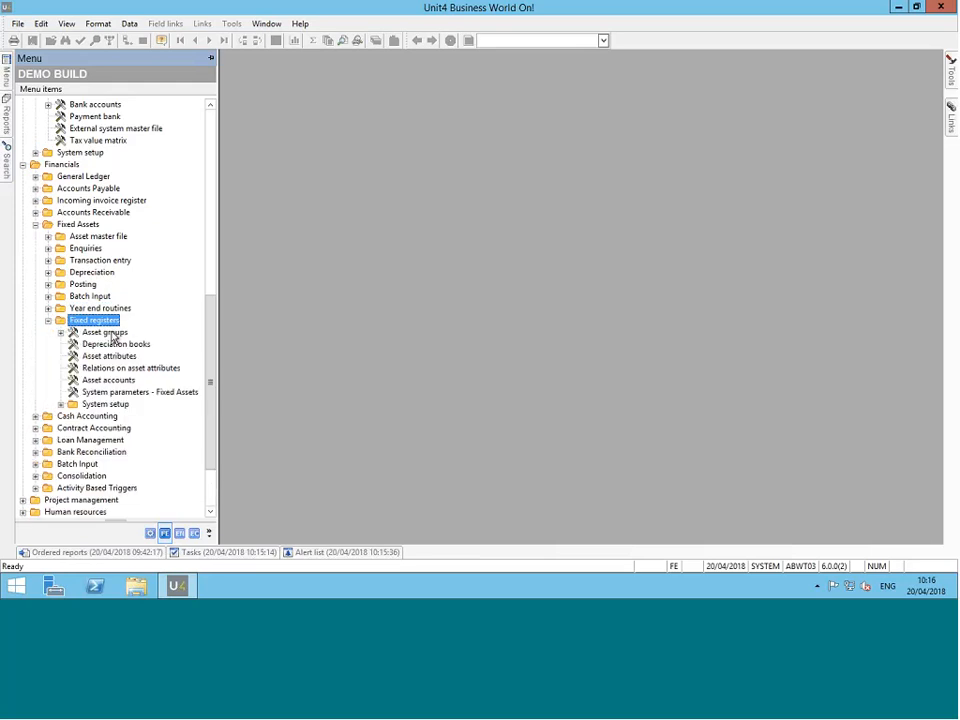
{"action": "key", "text": "Down"}
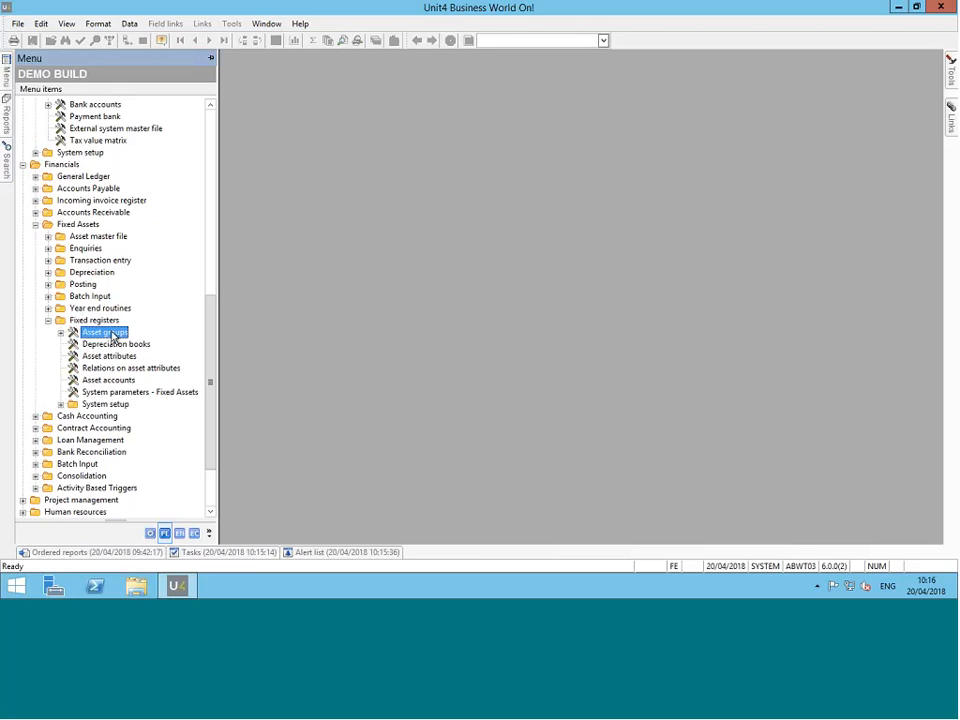
{"action": "key", "text": "Return"}
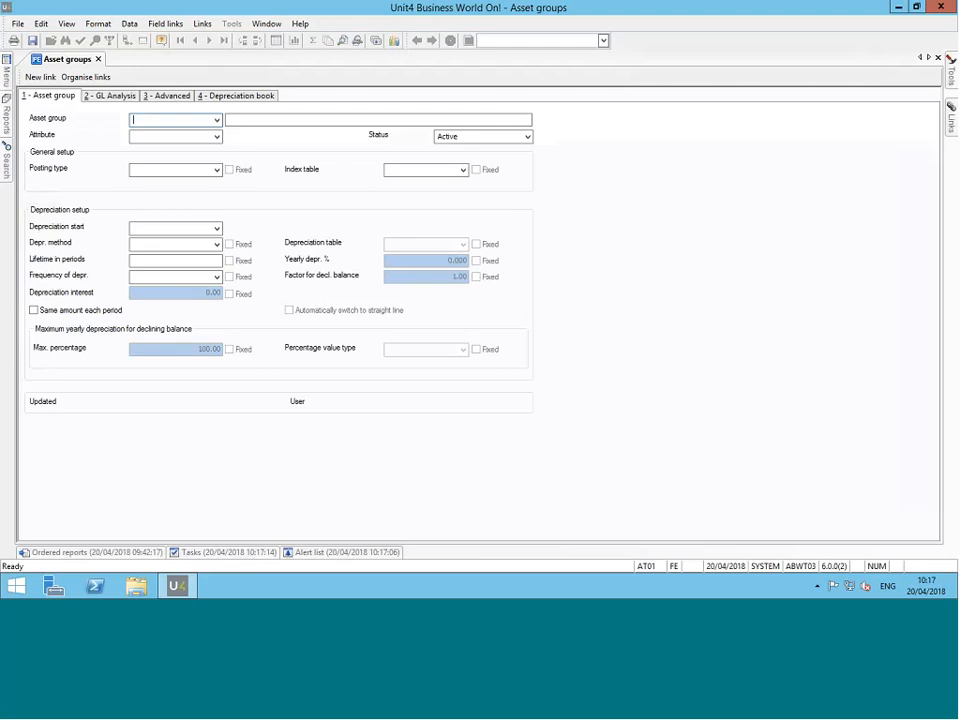
Step: Load asset group MV01 for motor vehicles
{"action": "left_click", "coordinate": [216, 120]}
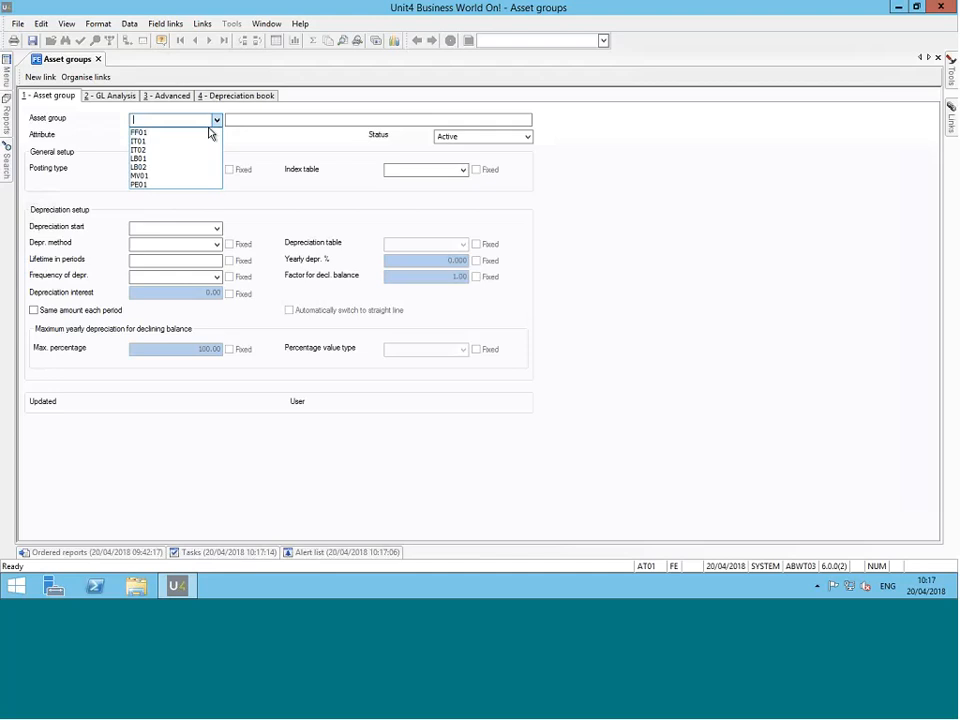
{"action": "left_click", "coordinate": [152, 174]}
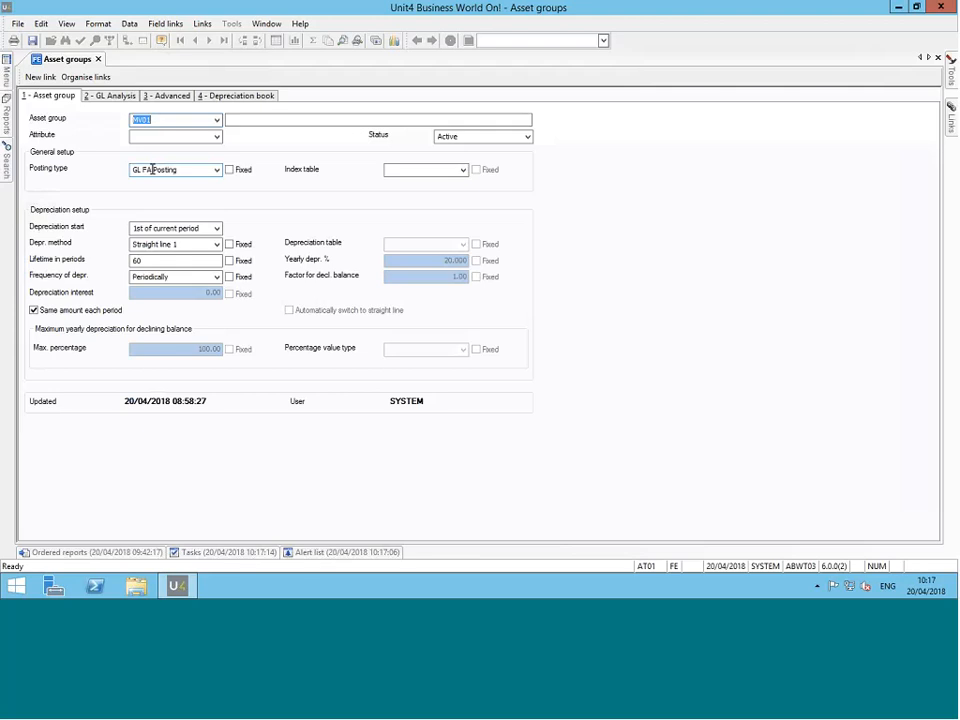
{"action": "key", "text": "Tab"}
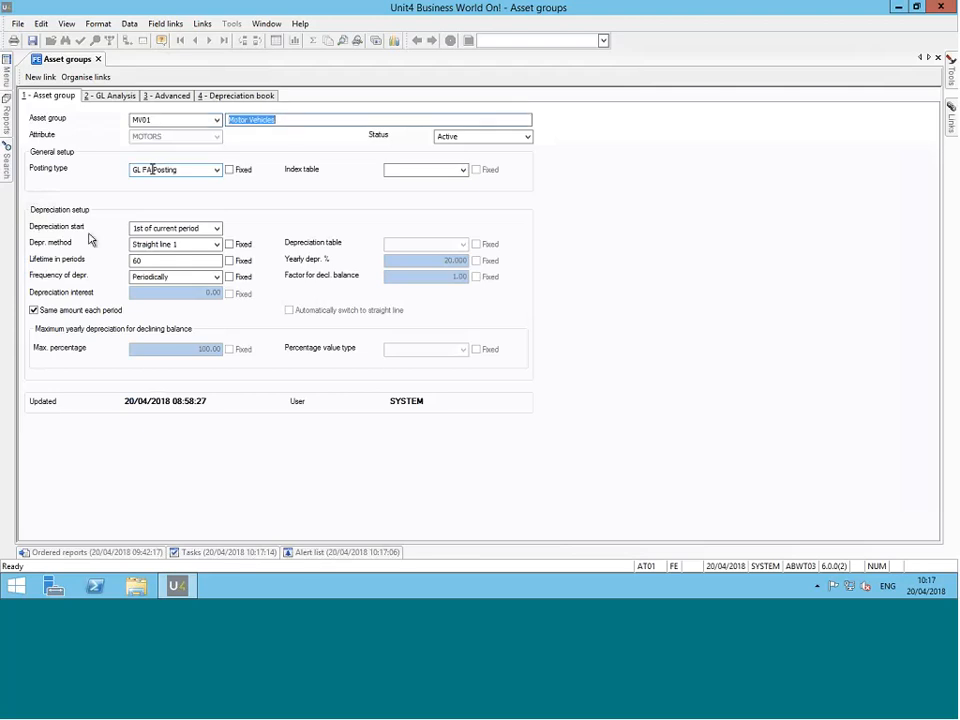
Step: Examine the group's depreciation start options, depreciation methods and lifetime in periods, keeping Straight line 1 as the method
{"action": "left_click", "coordinate": [216, 229]}
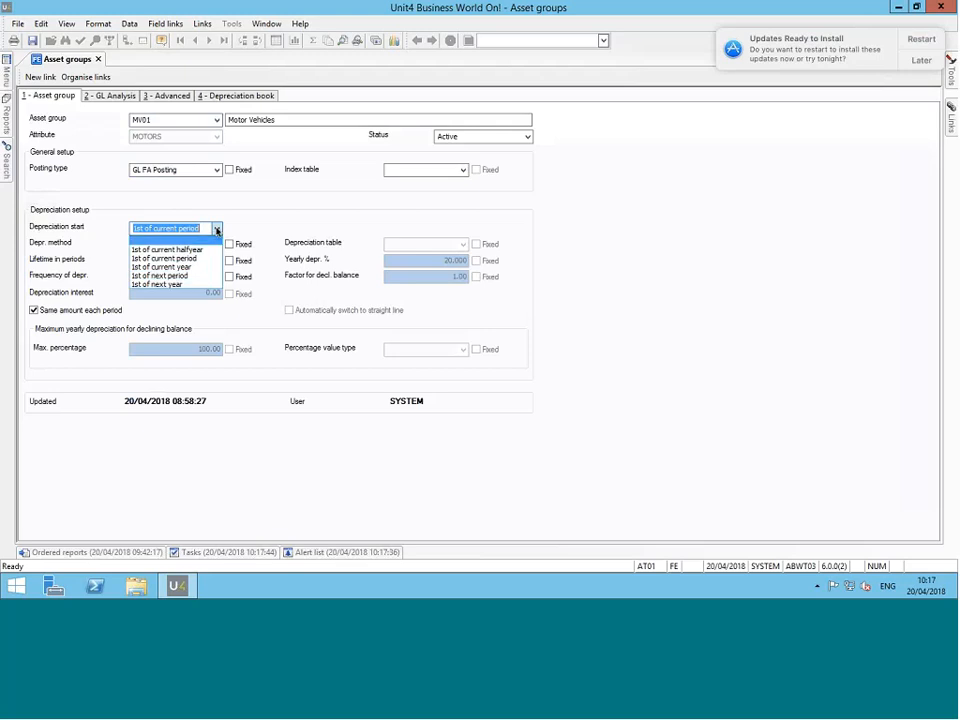
{"action": "left_click", "coordinate": [216, 230]}
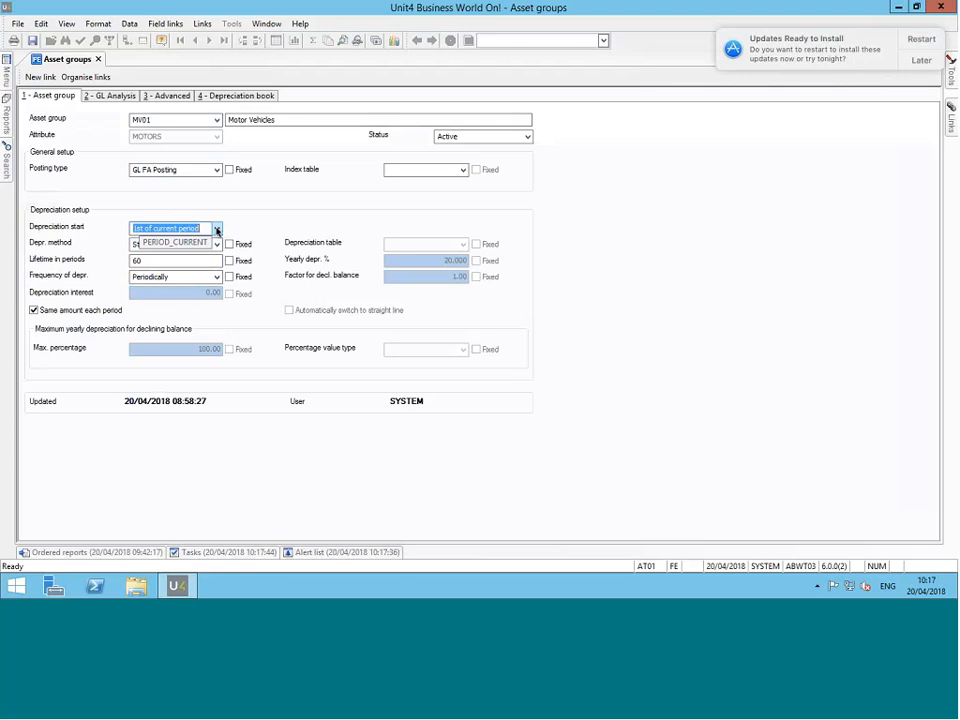
{"action": "left_click", "coordinate": [216, 245]}
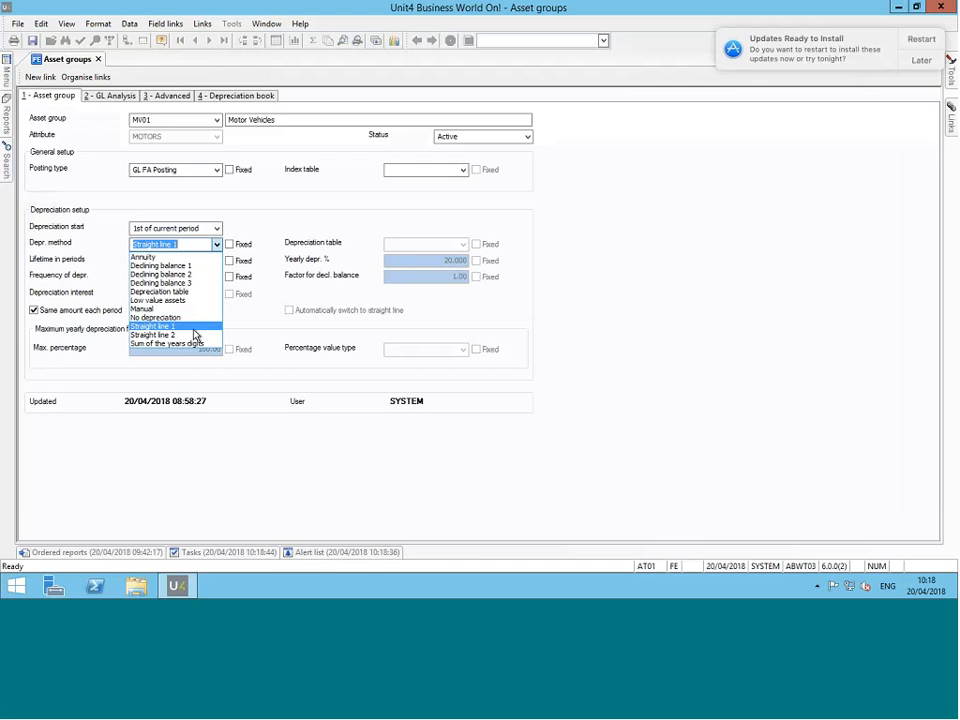
{"action": "left_click", "coordinate": [194, 327]}
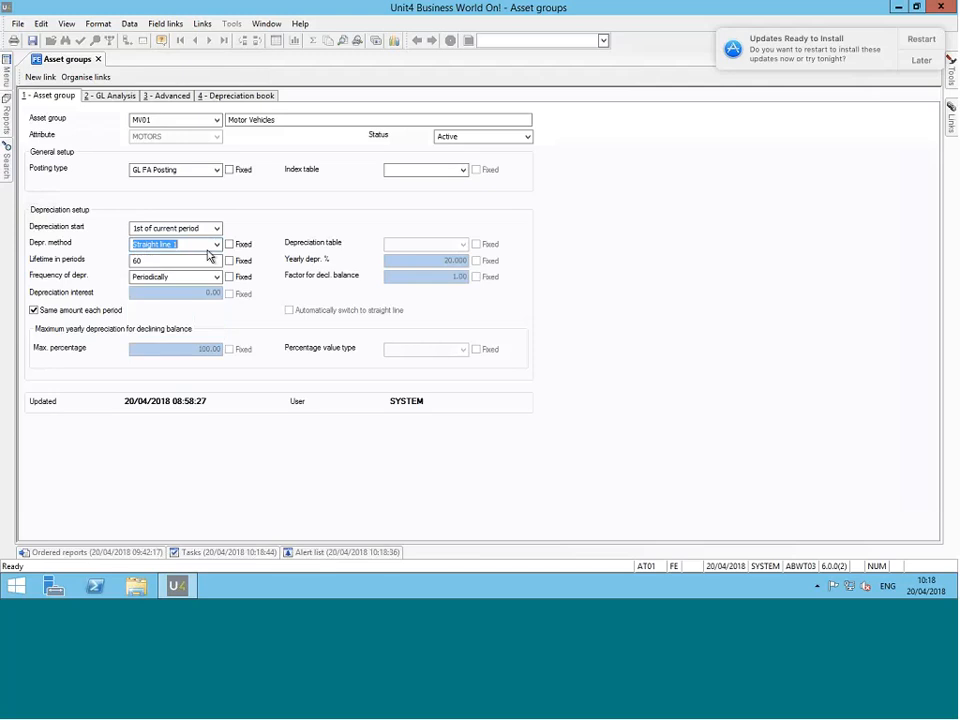
{"action": "left_click", "coordinate": [207, 249]}
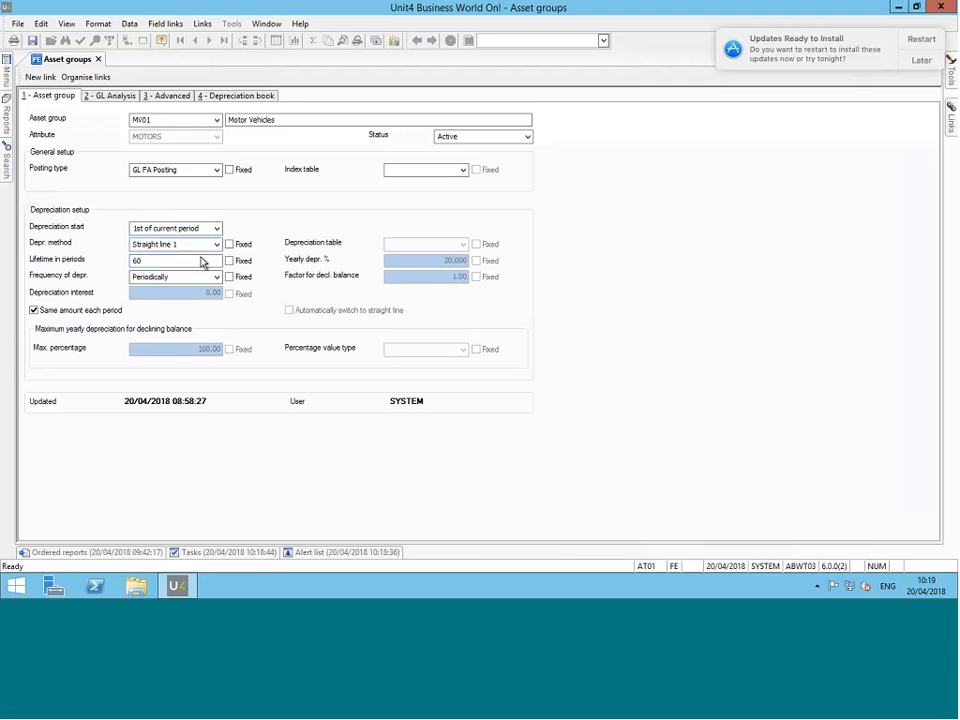
{"action": "left_click", "coordinate": [194, 262]}
Step: Review the group's GL analysis and advanced settings, and the capitalisation and depreciation accounts of its BUSINESS depreciation book
{"action": "left_click", "coordinate": [112, 96]}
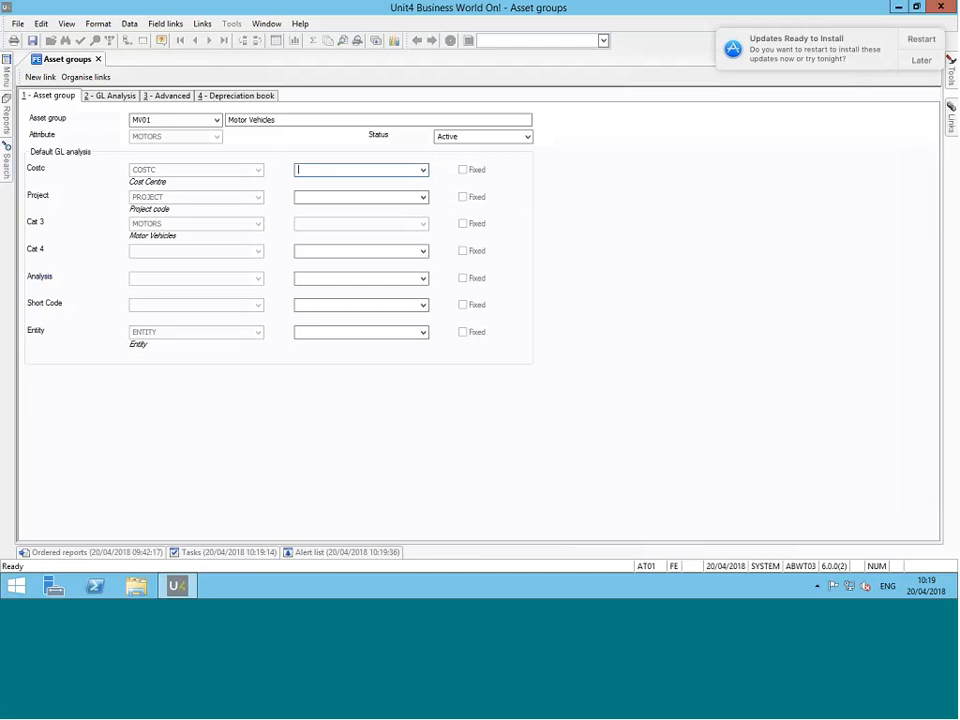
{"action": "left_click", "coordinate": [171, 99]}
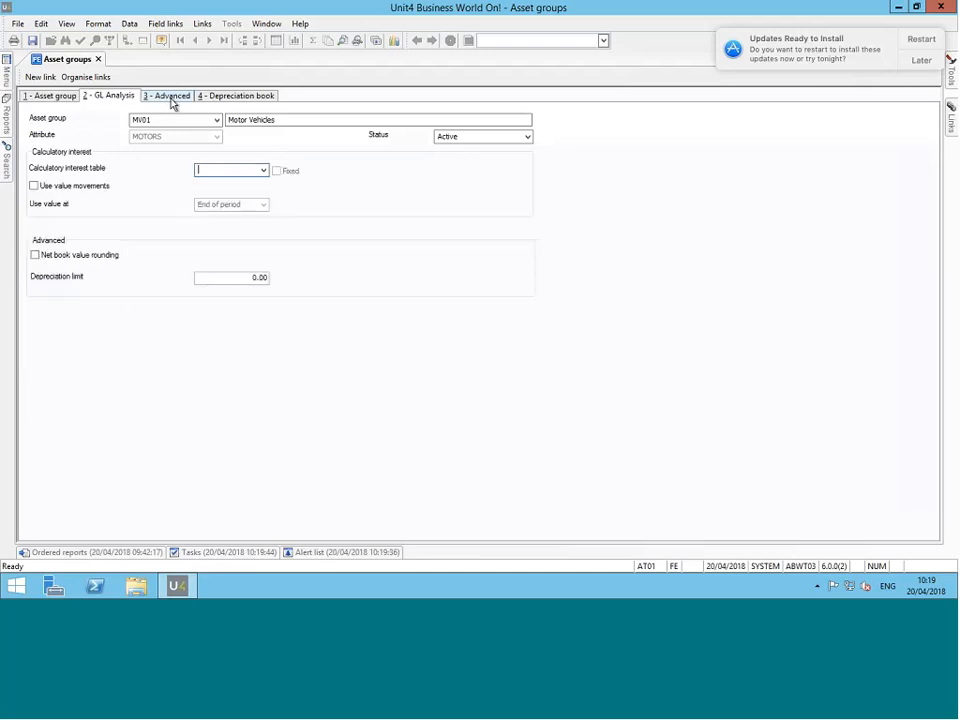
{"action": "left_click", "coordinate": [220, 97]}
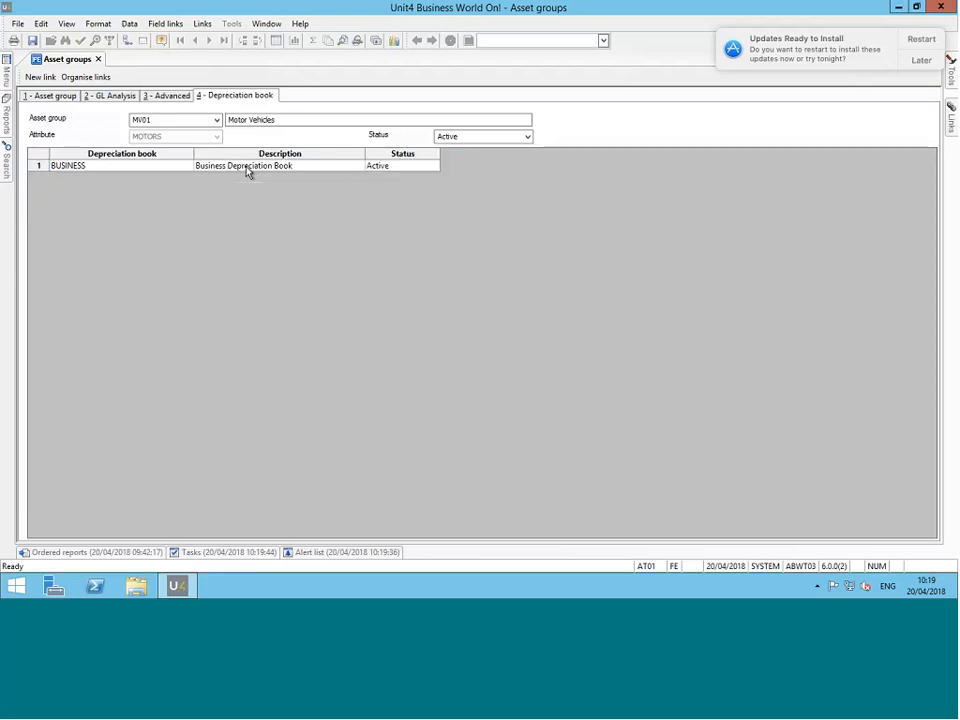
{"action": "double_click", "coordinate": [248, 168]}
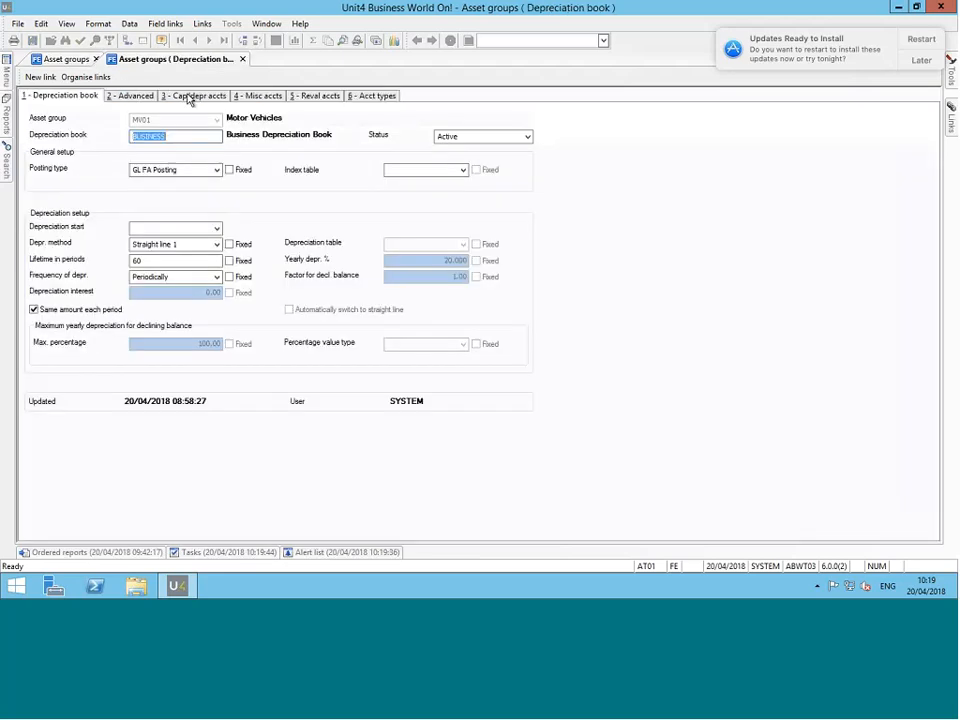
{"action": "left_click", "coordinate": [196, 97]}
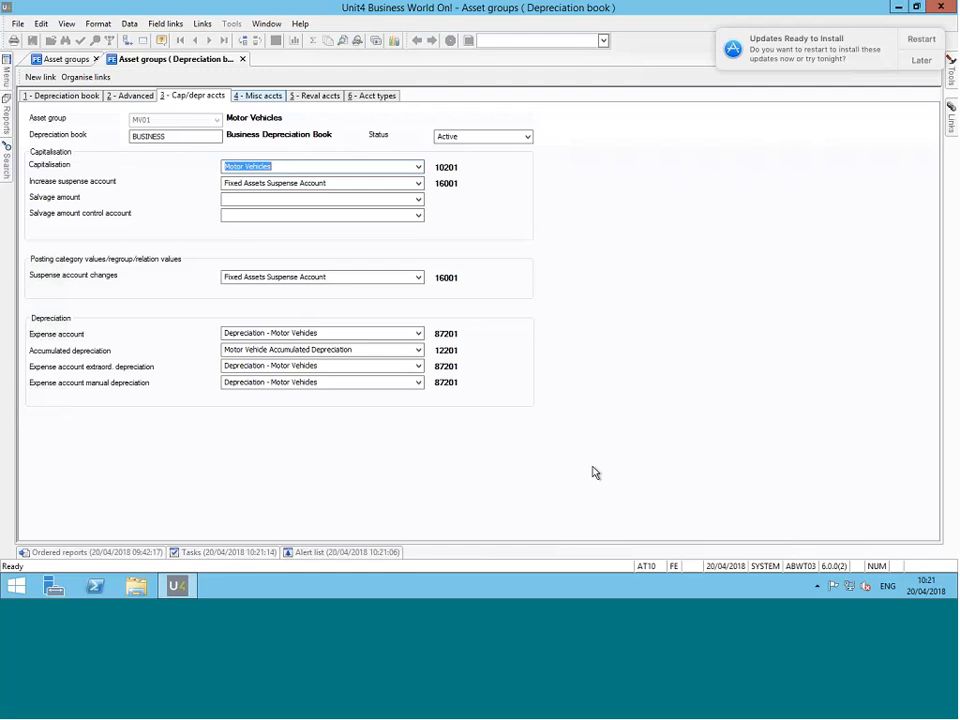
{"action": "key", "text": "ctrl+Up"}
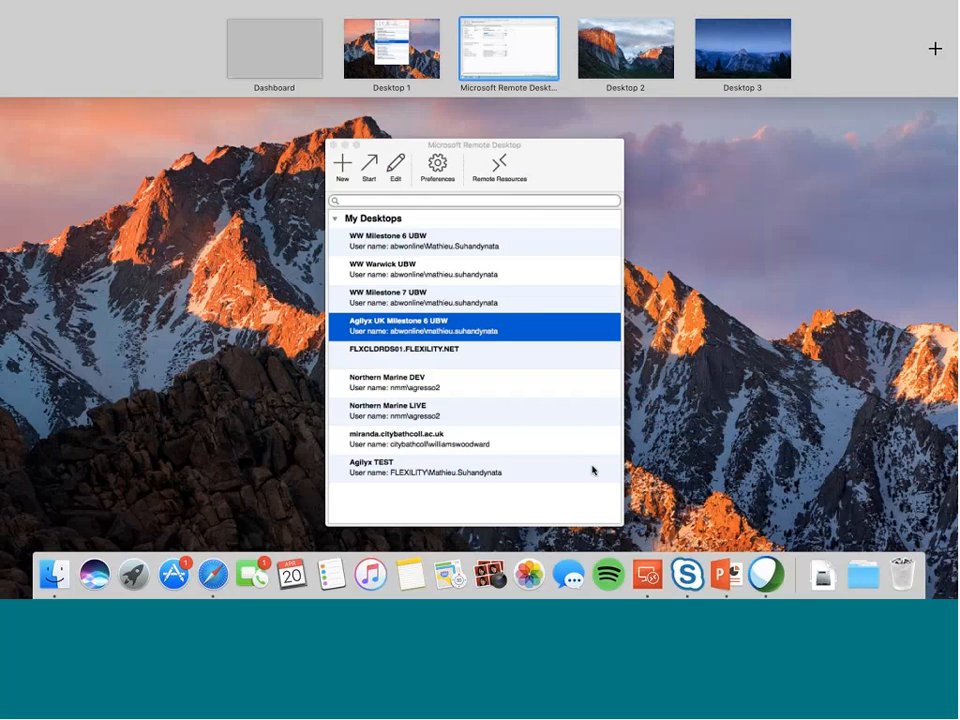
{"action": "left_click", "coordinate": [592, 470]}
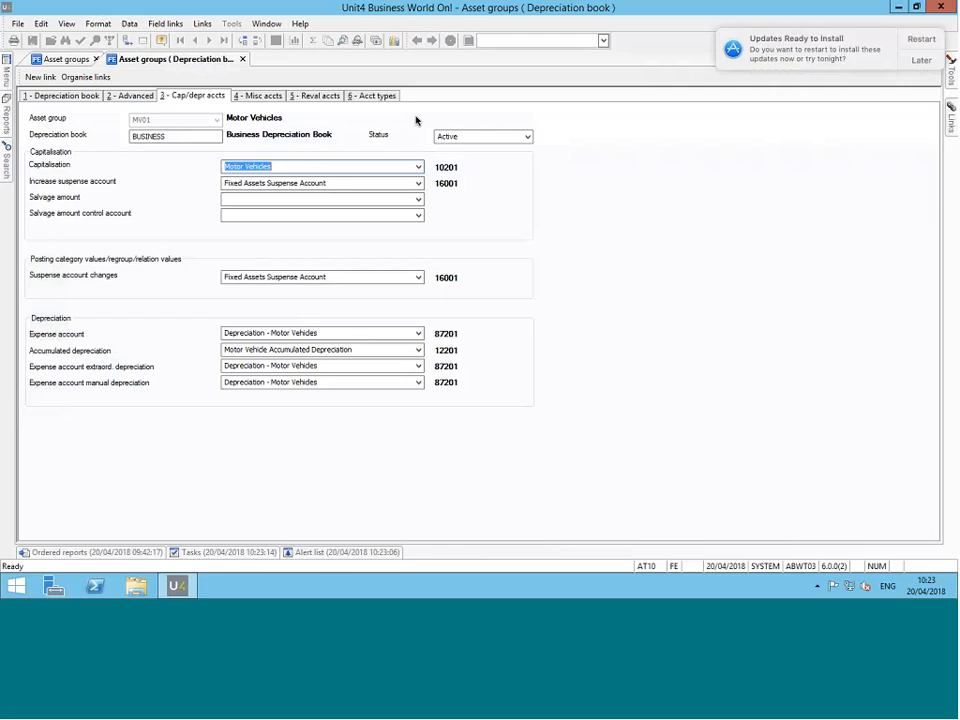
Step: Close the depreciation book window and the Asset groups window
{"action": "left_click", "coordinate": [244, 60]}
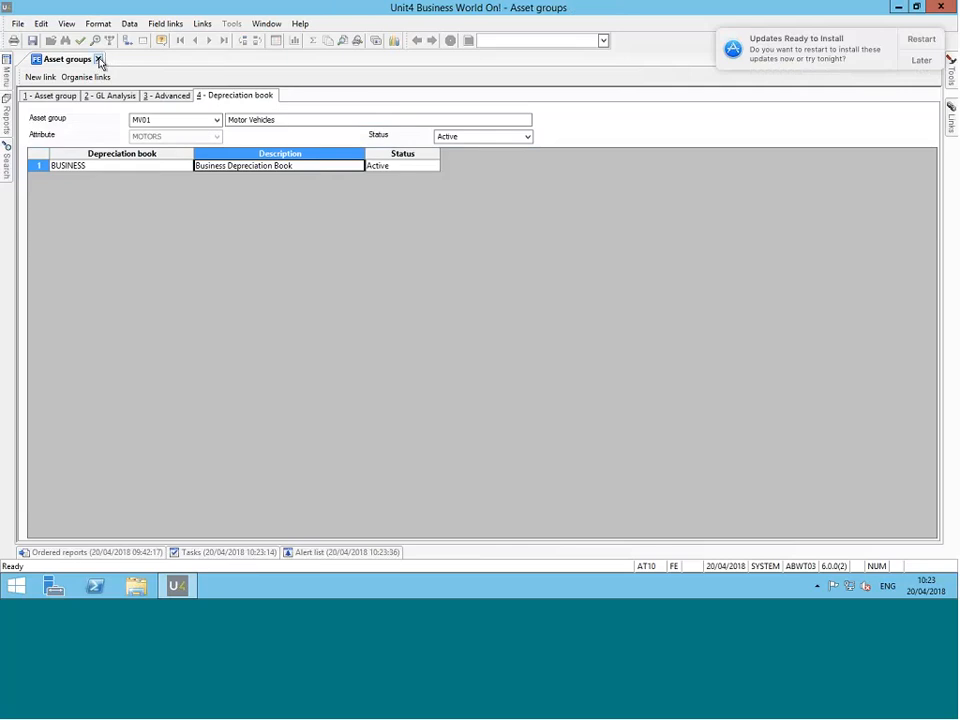
{"action": "left_click", "coordinate": [98, 59]}
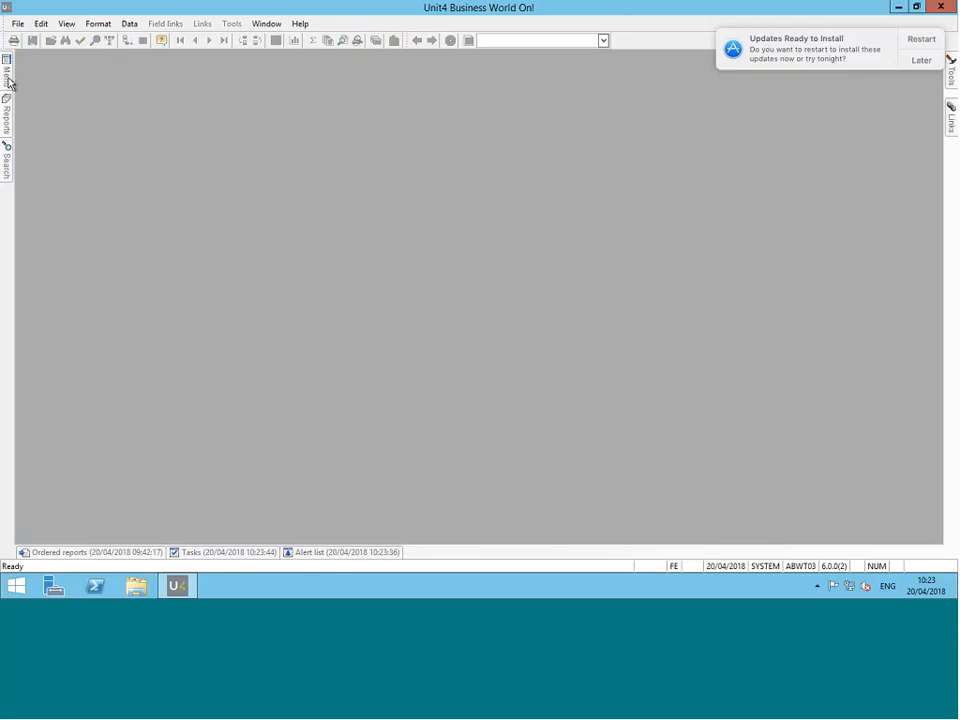
Step: Expand the Asset master file folder under Fixed Assets and select the Asset item
{"action": "left_click", "coordinate": [8, 83]}
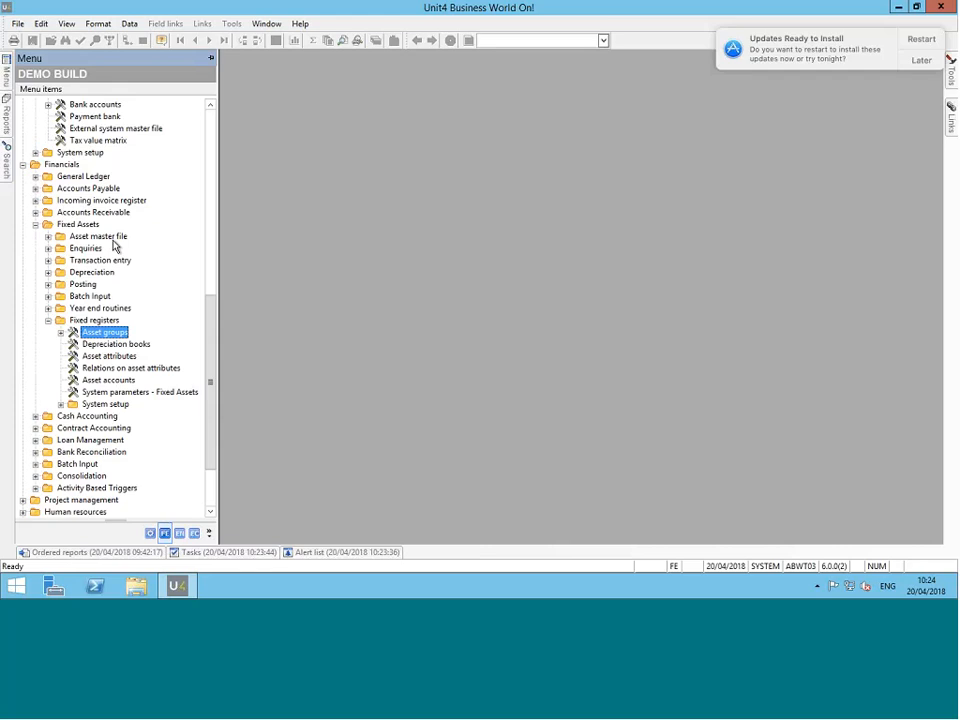
{"action": "double_click", "coordinate": [113, 240]}
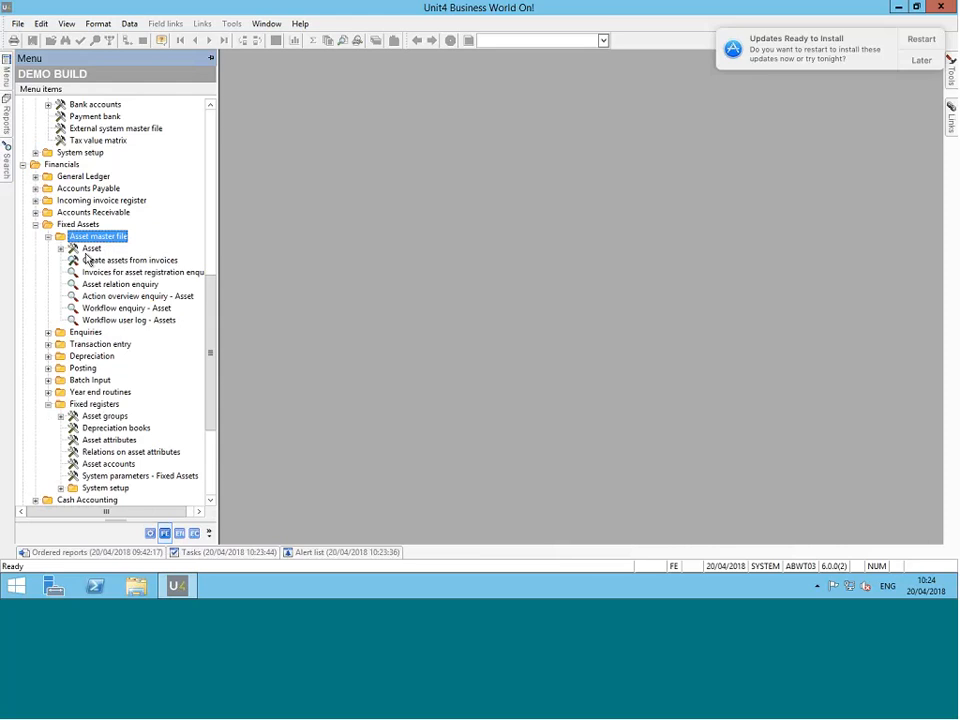
{"action": "left_click", "coordinate": [88, 251]}
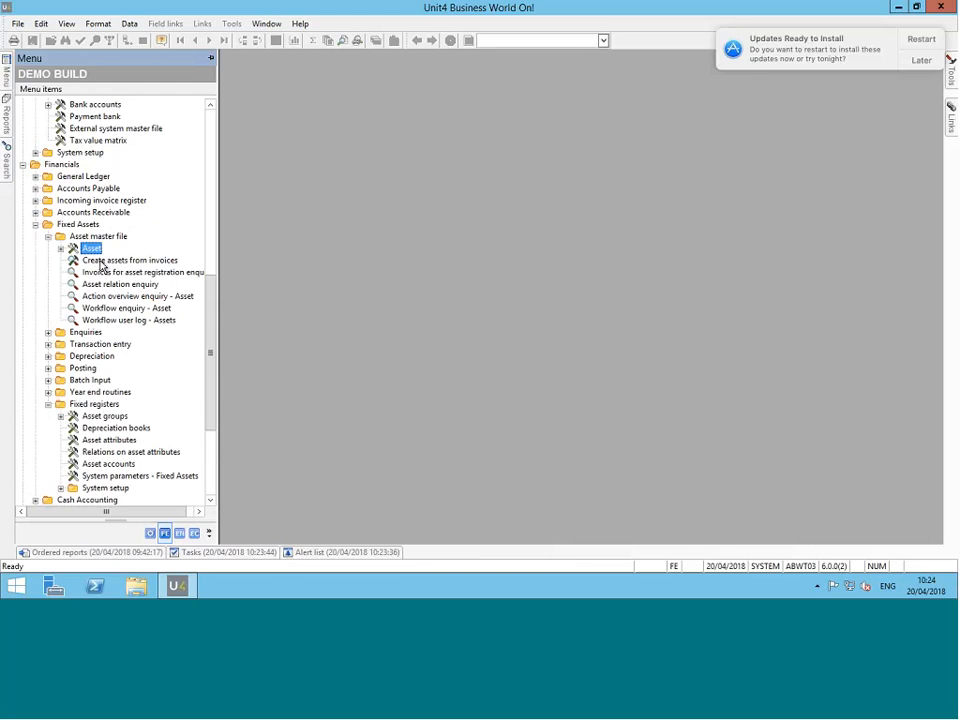
Step: Open Create assets from invoices and take the 18,000.00 vehicle purchase invoice on to asset registration
{"action": "left_click", "coordinate": [101, 262]}
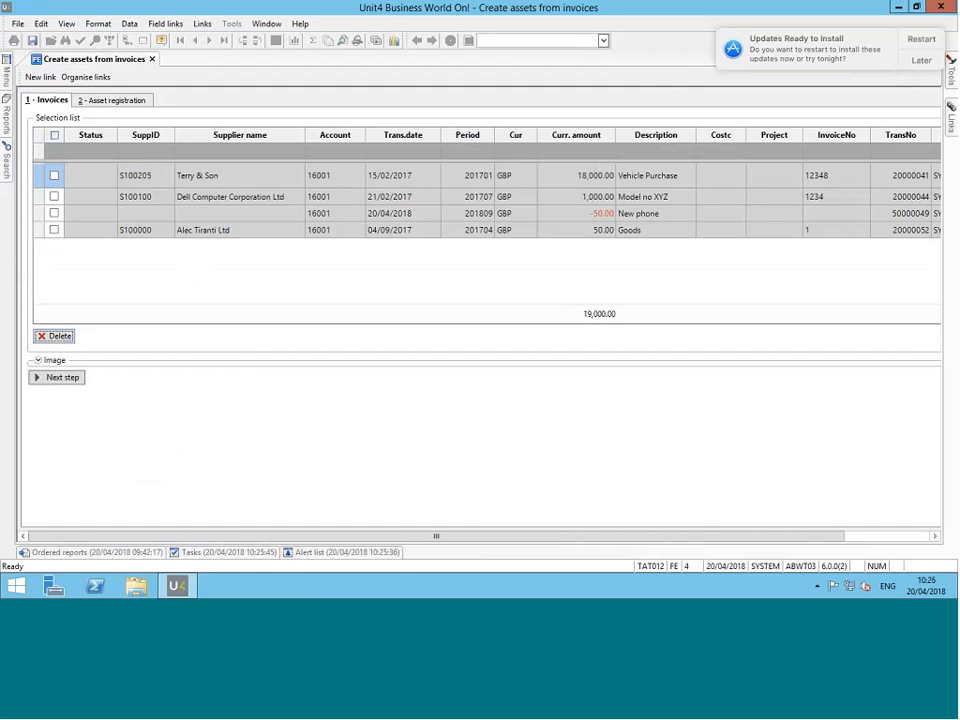
{"action": "left_click", "coordinate": [72, 386]}
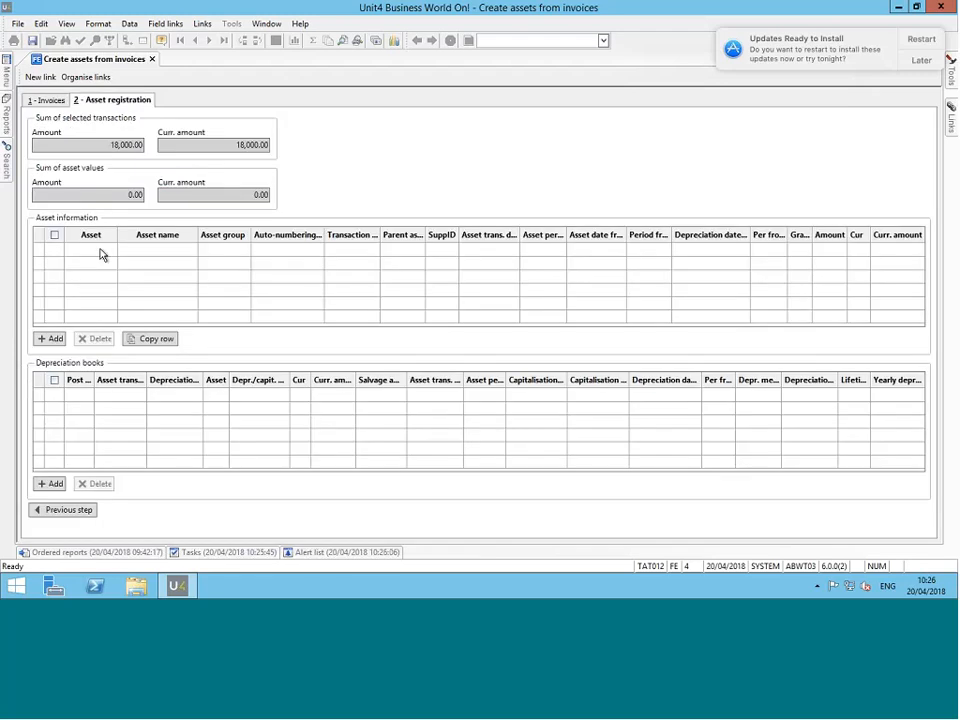
Step: Add an asset row with asset ID 180, the name Batmobile and the Motor Vehicles asset group
{"action": "left_click", "coordinate": [101, 255]}
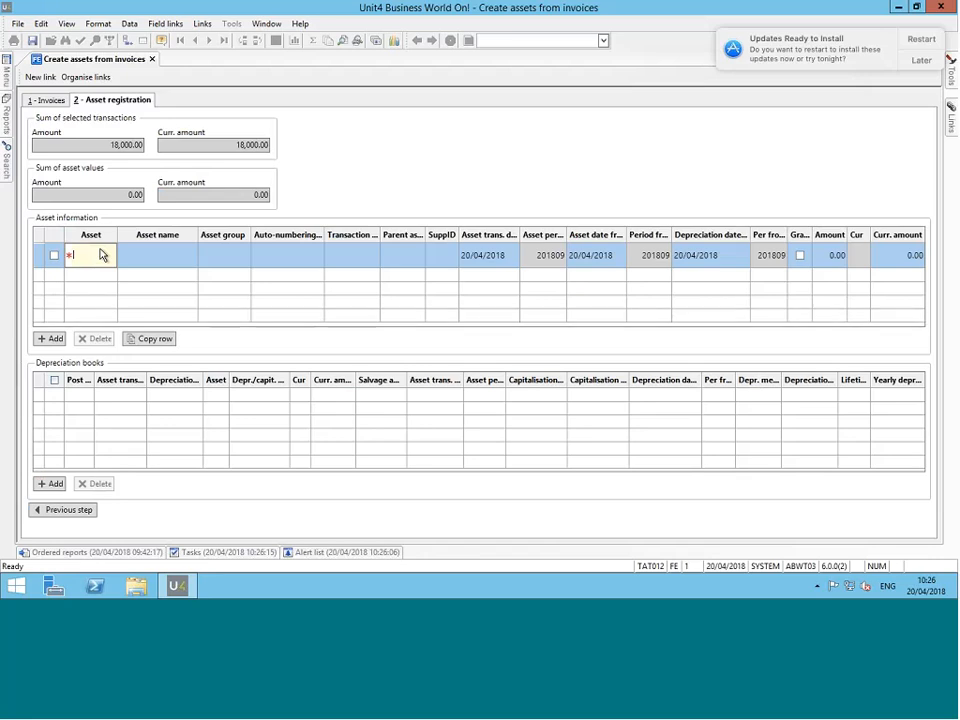
{"action": "type", "text": "180"}
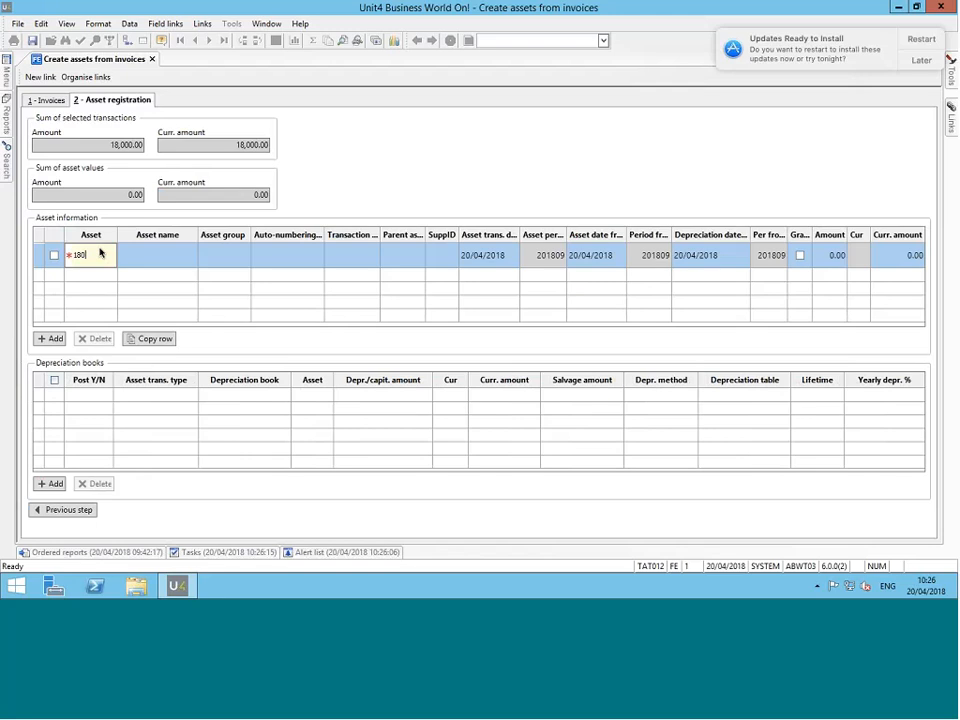
{"action": "key", "text": "Tab"}
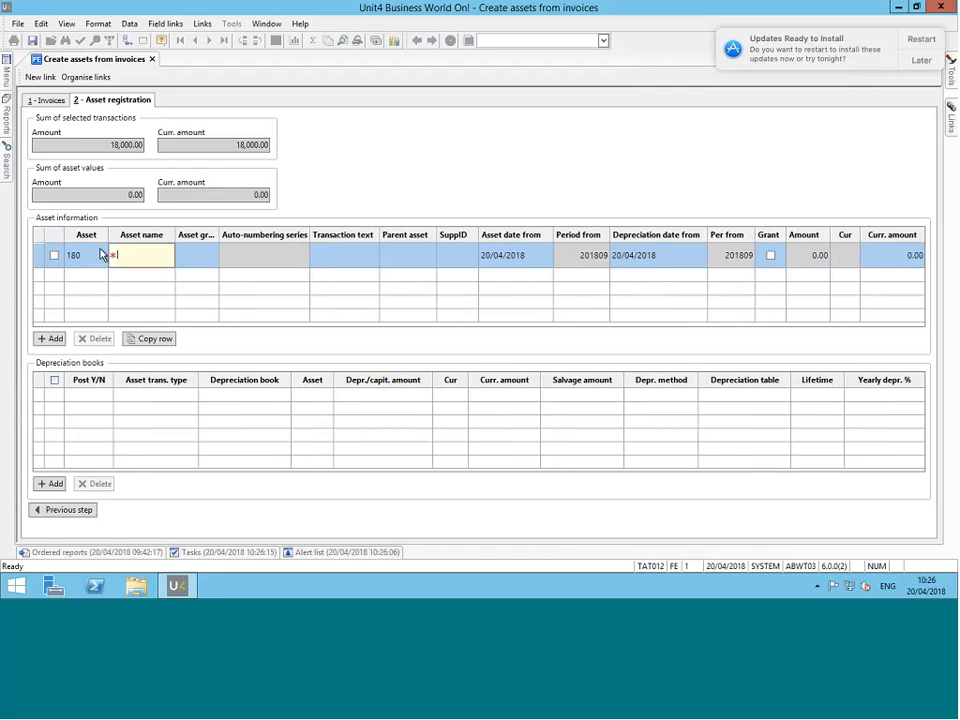
{"action": "type", "text": "Batmobile"}
{"action": "key", "text": "Tab"}
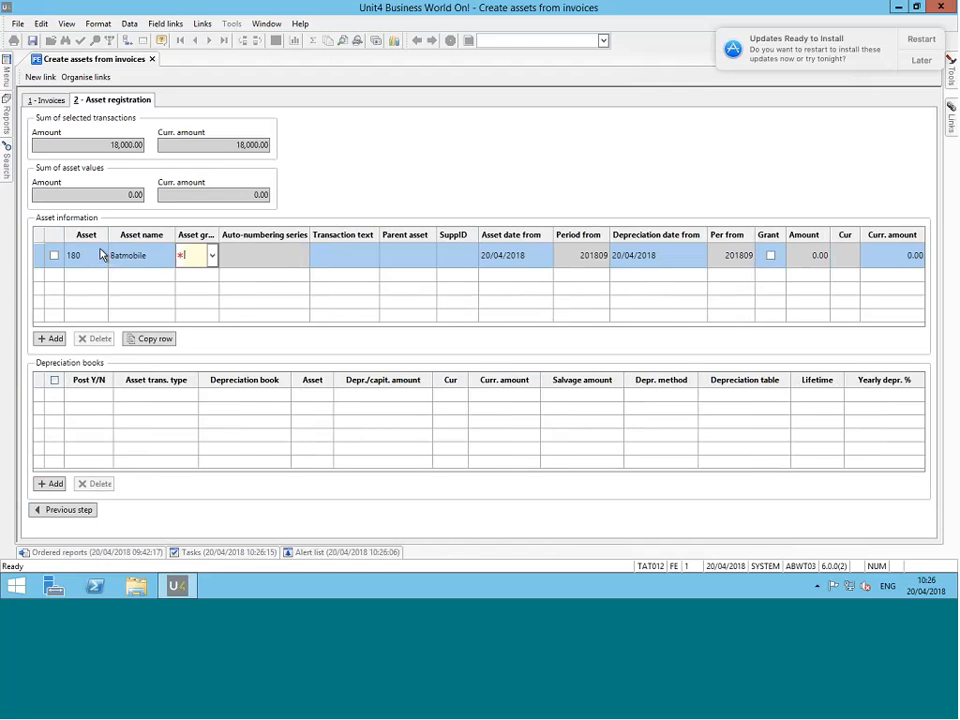
{"action": "left_click", "coordinate": [213, 257]}
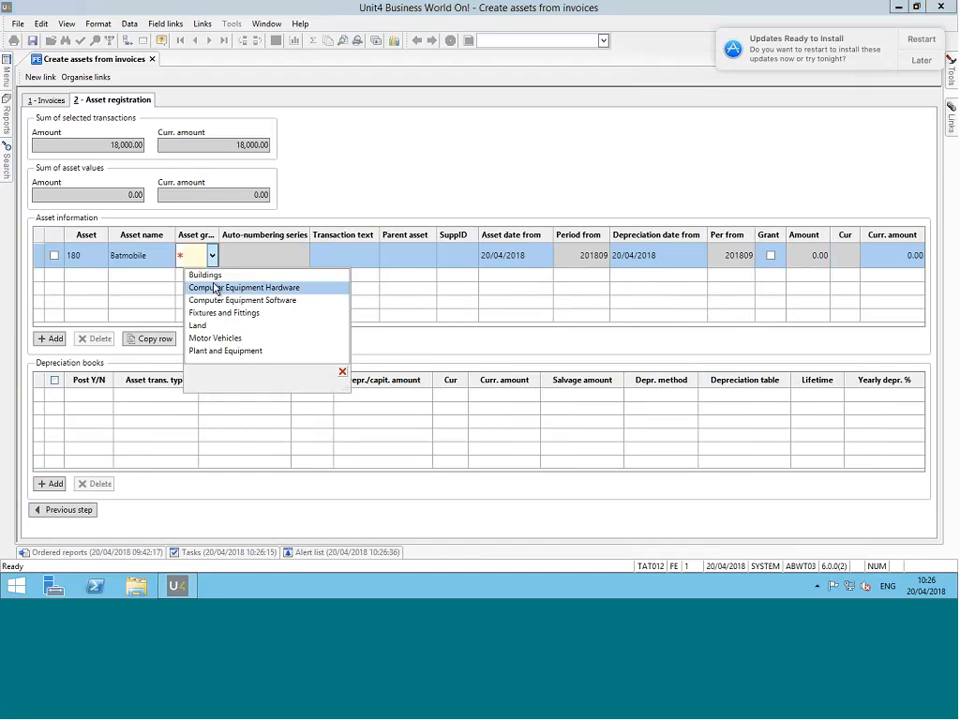
{"action": "key", "text": "Down"}
{"action": "key", "text": "Down"}
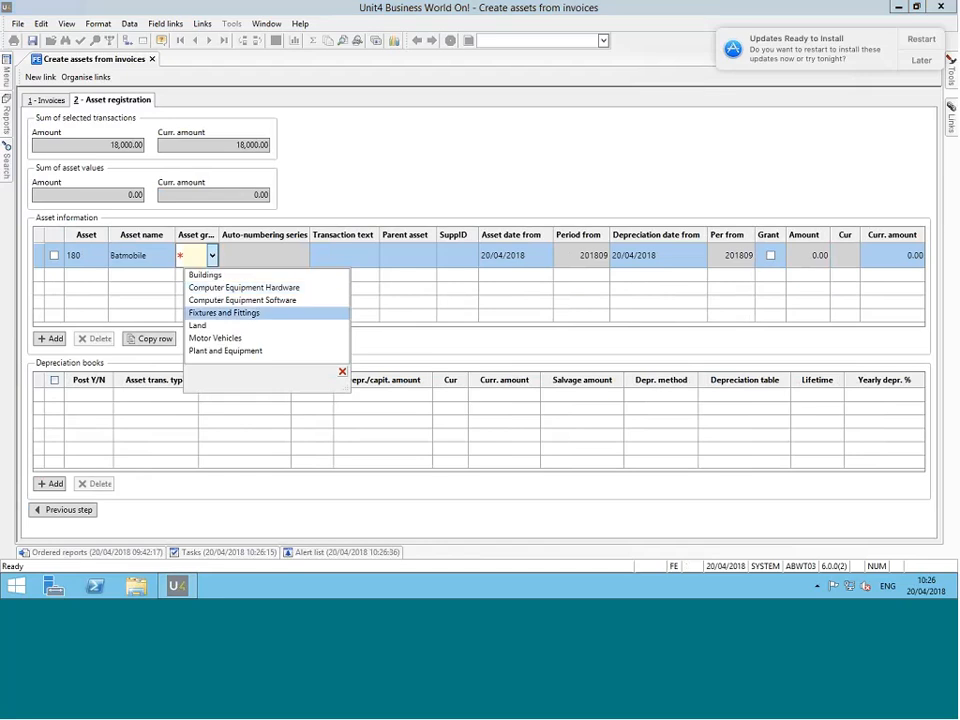
{"action": "left_click", "coordinate": [218, 339]}
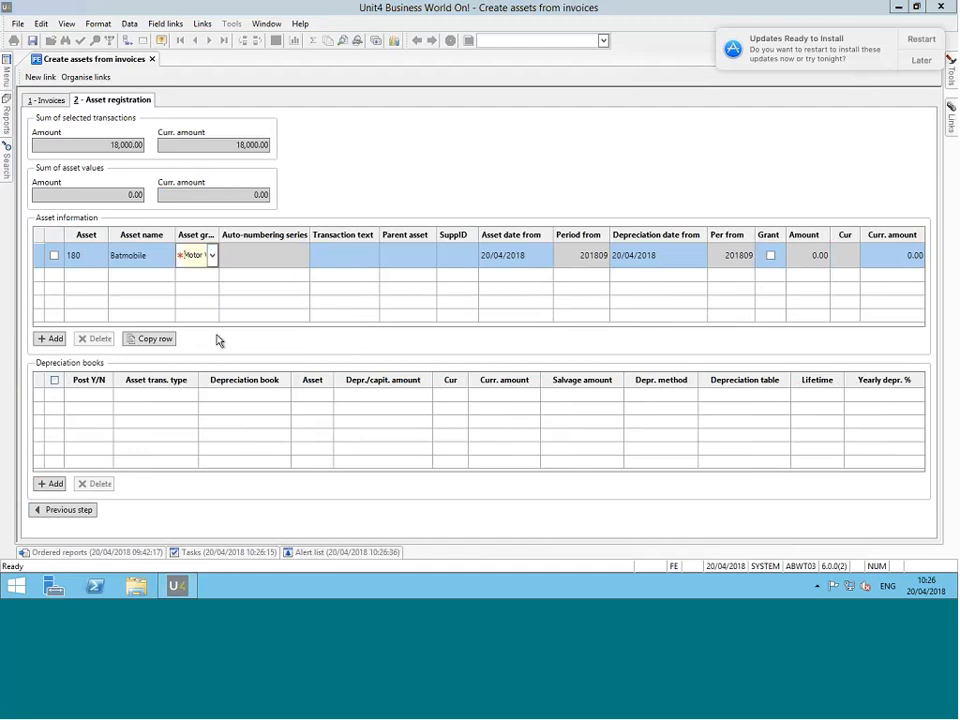
{"action": "key", "text": "Tab"}
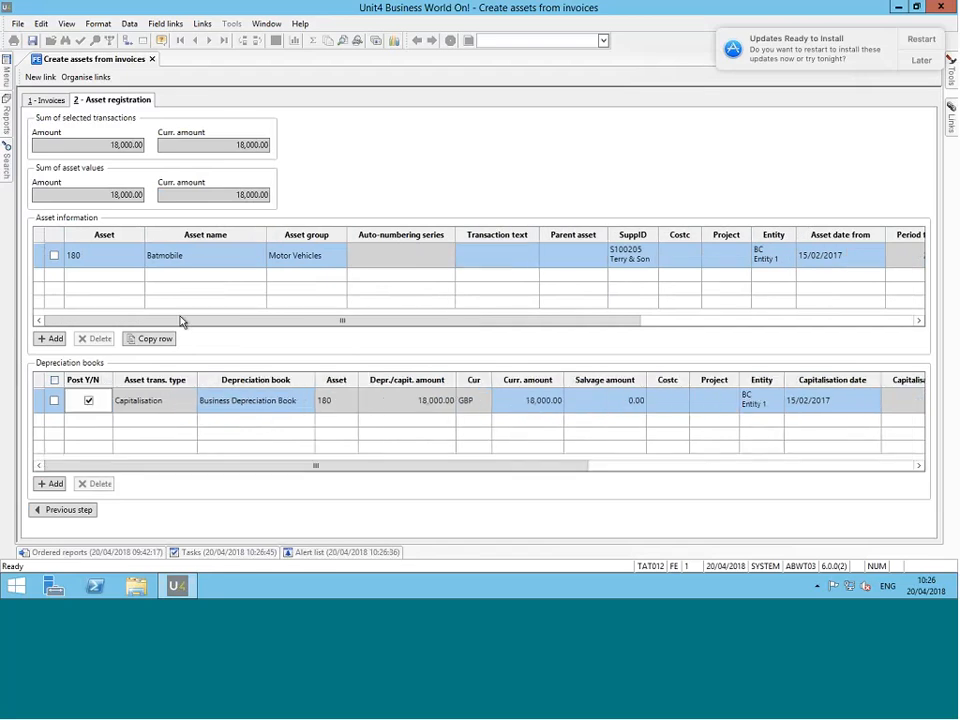
Step: Assign cost centre BUS to the Batmobile asset and leave its project empty
{"action": "left_click_drag", "start_coordinate": [390, 321], "coordinate": [505, 320]}
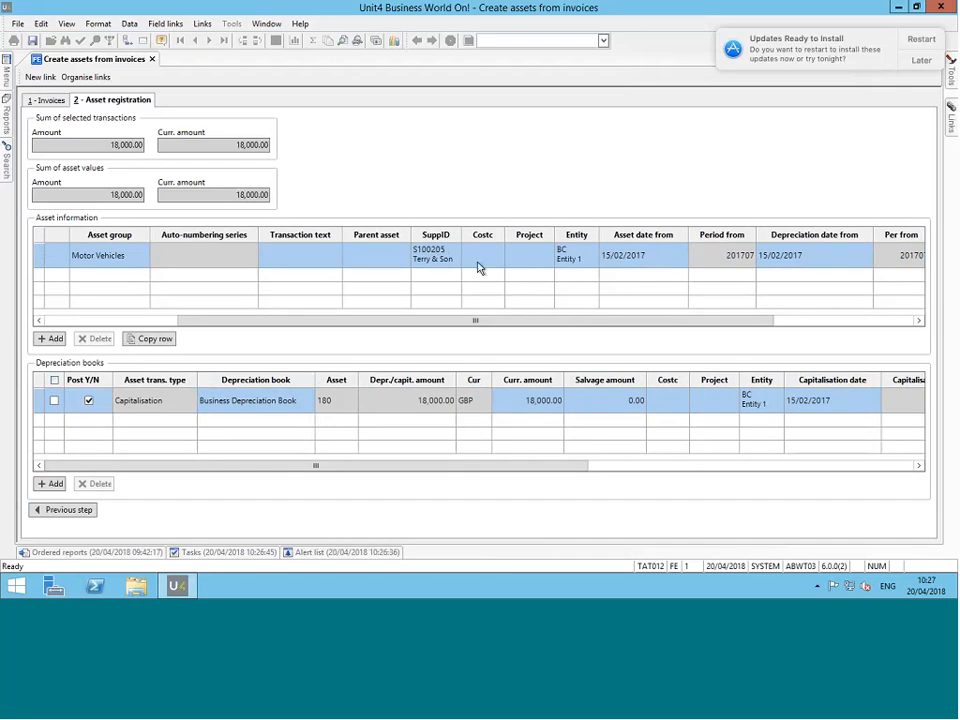
{"action": "left_click", "coordinate": [477, 261]}
{"action": "type", "text": "bus"}
{"action": "left_click", "coordinate": [516, 274]}
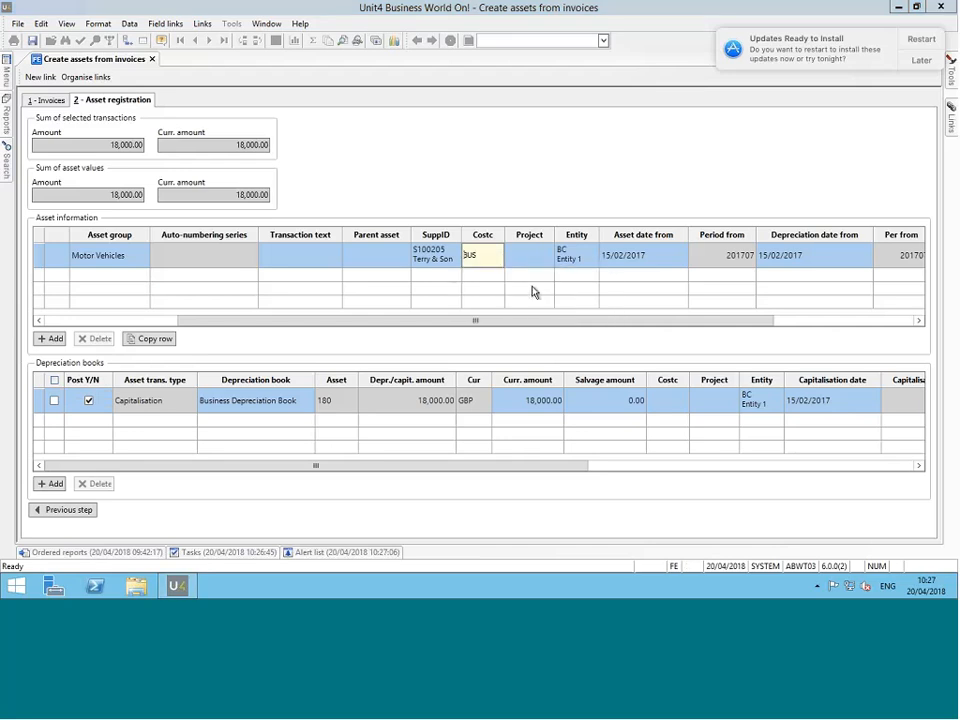
{"action": "left_click", "coordinate": [547, 259]}
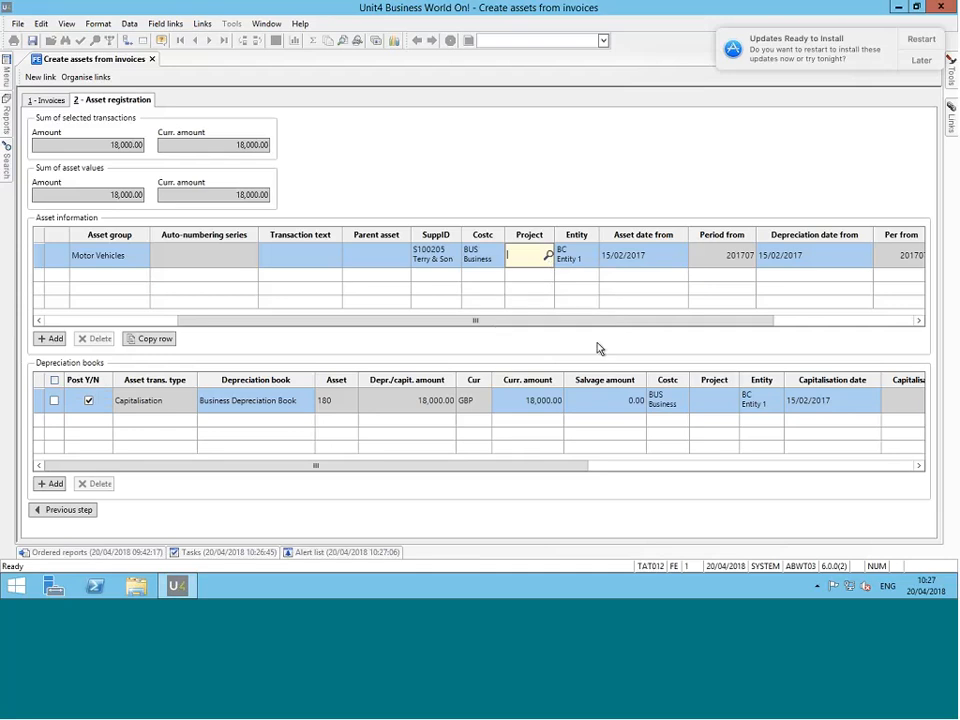
Step: Set both the asset date from and the depreciation date from of the Batmobile to 01/09/2017
{"action": "left_click_drag", "start_coordinate": [612, 322], "coordinate": [663, 322]}
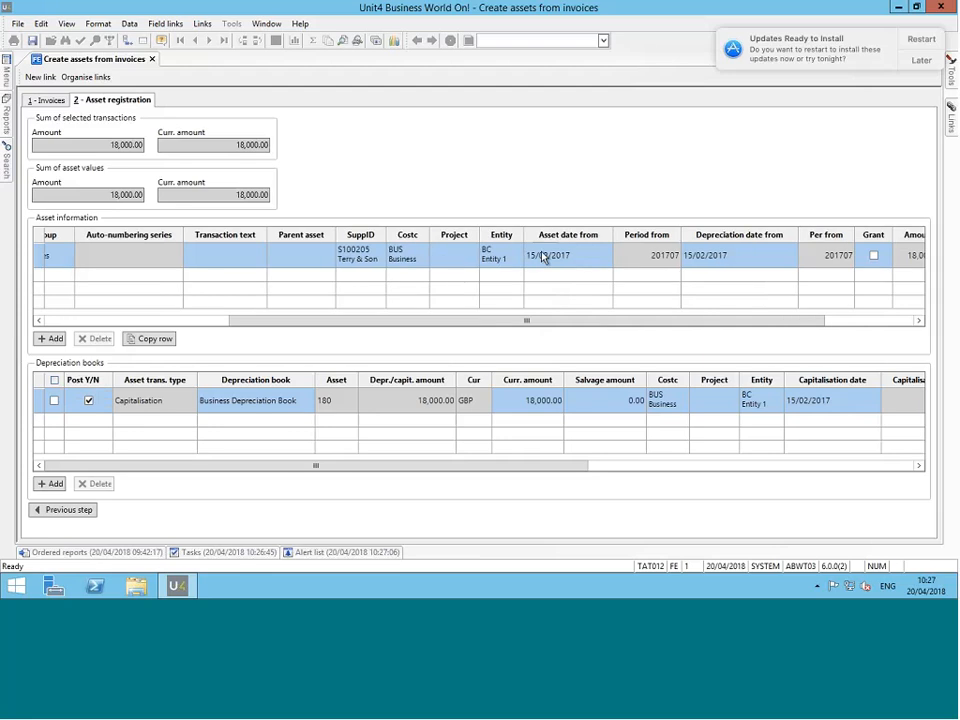
{"action": "left_click", "coordinate": [542, 256]}
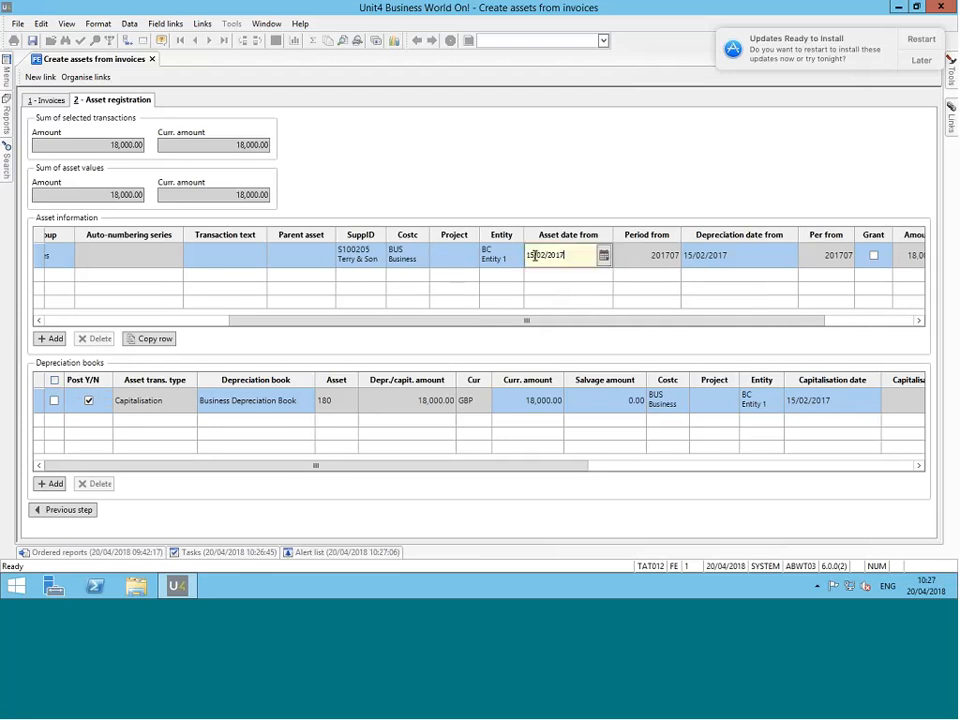
{"action": "double_click", "coordinate": [535, 256]}
{"action": "type", "text": "01/"}
{"action": "type", "text": "04/"}
{"action": "type", "text": "20"}
{"action": "type", "text": "18"}
{"action": "type", "text": "092017"}
{"action": "key", "text": "Tab"}
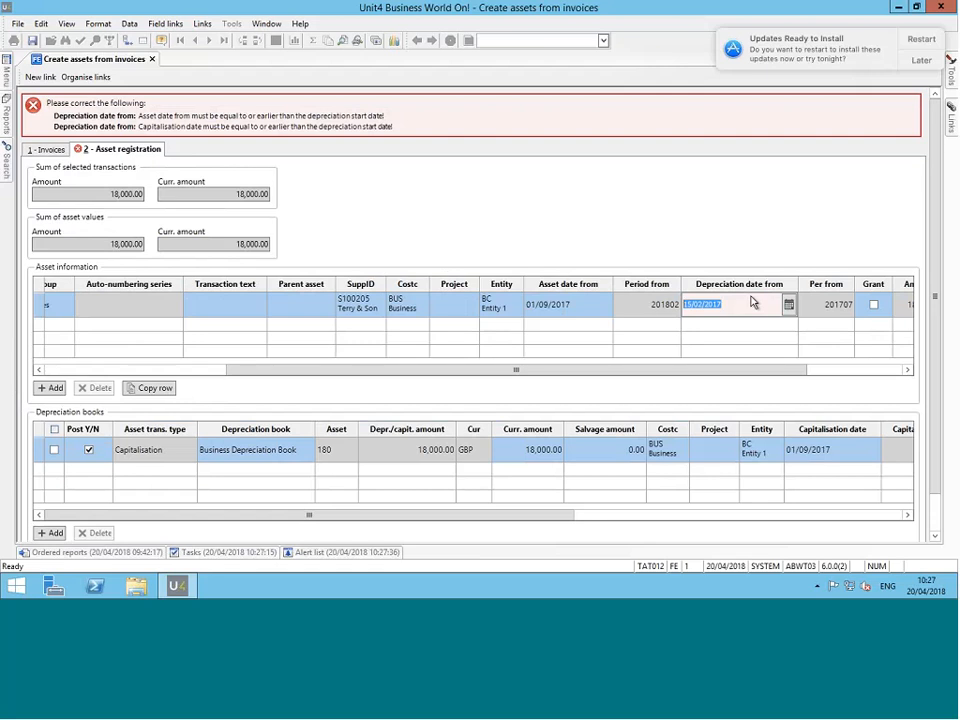
{"action": "type", "text": "01/09/2017"}
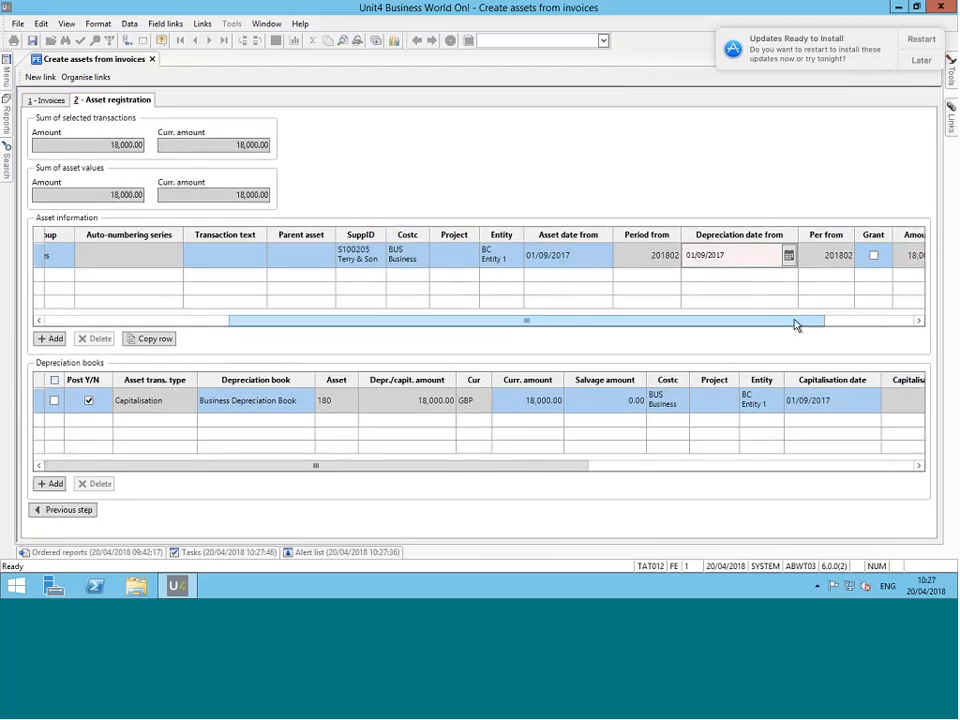
{"action": "key", "text": "Tab"}
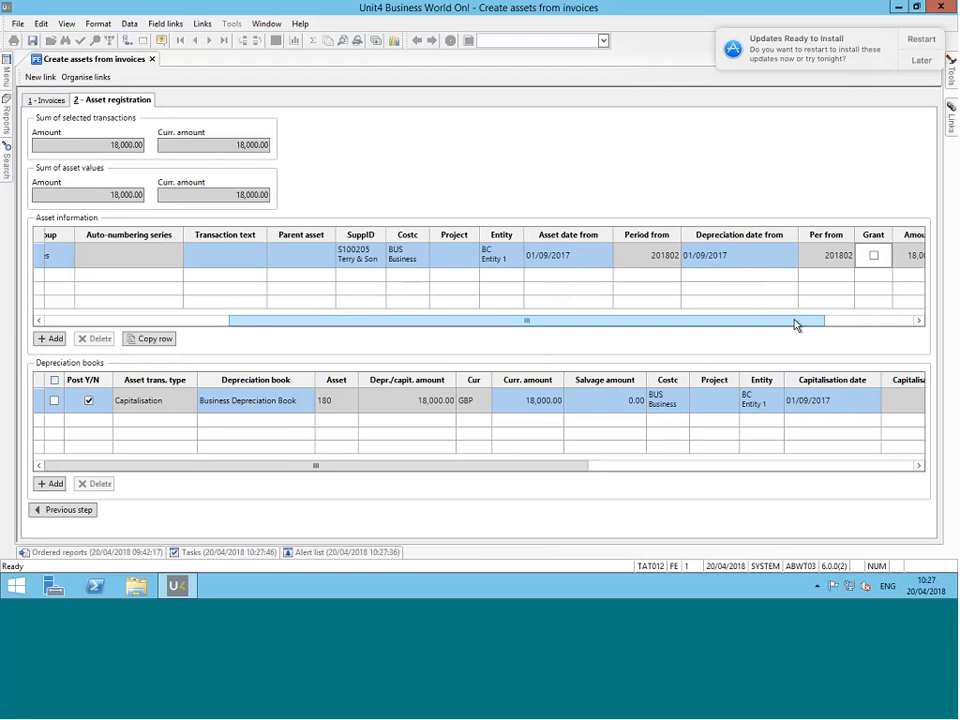
Step: Add a second, empty asset row to the asset information and delete it again
{"action": "left_click", "coordinate": [859, 326]}
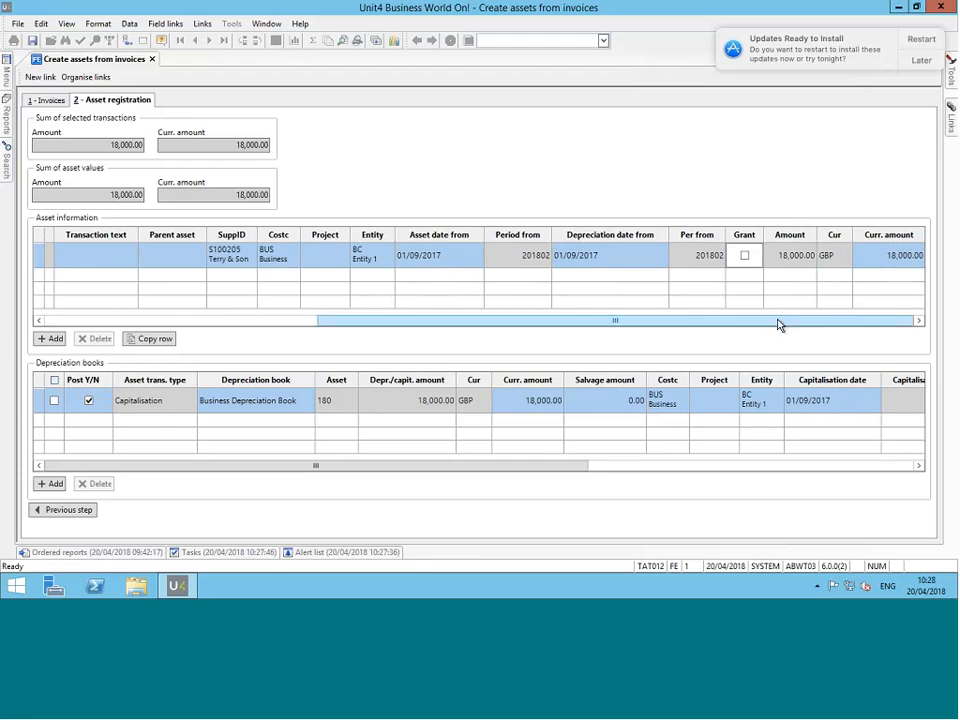
{"action": "left_click_drag", "start_coordinate": [779, 324], "coordinate": [278, 330]}
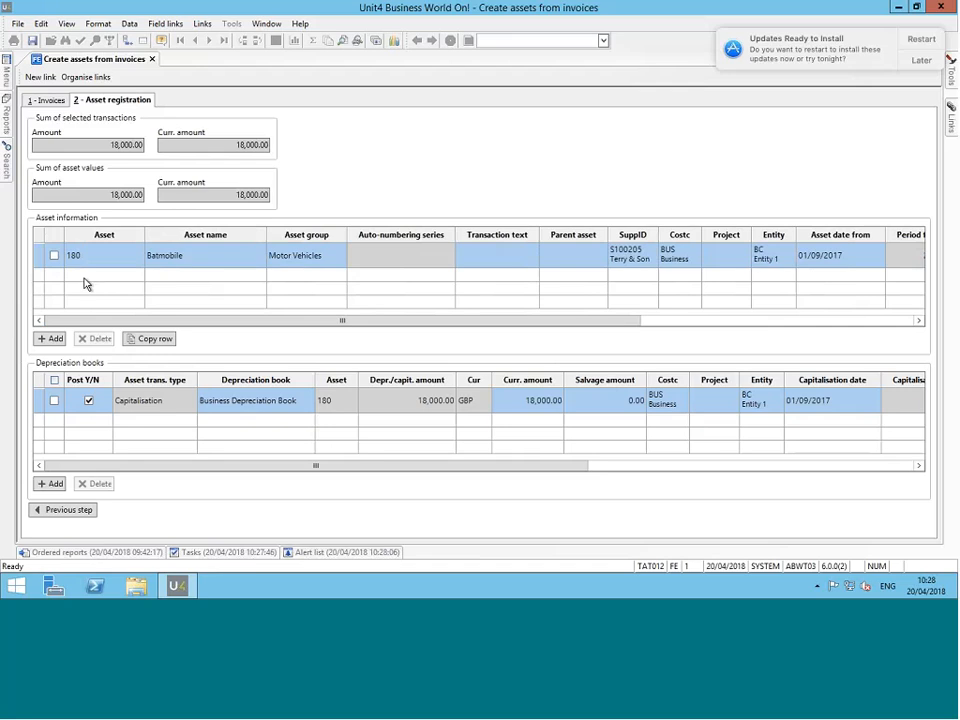
{"action": "left_click", "coordinate": [52, 339]}
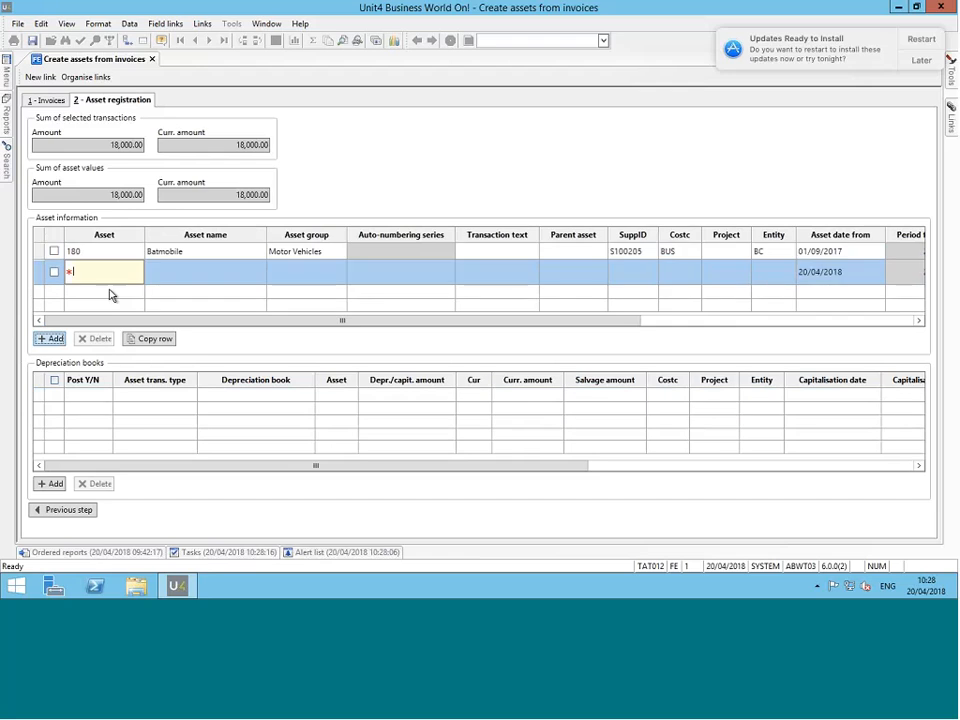
{"action": "left_click", "coordinate": [56, 272]}
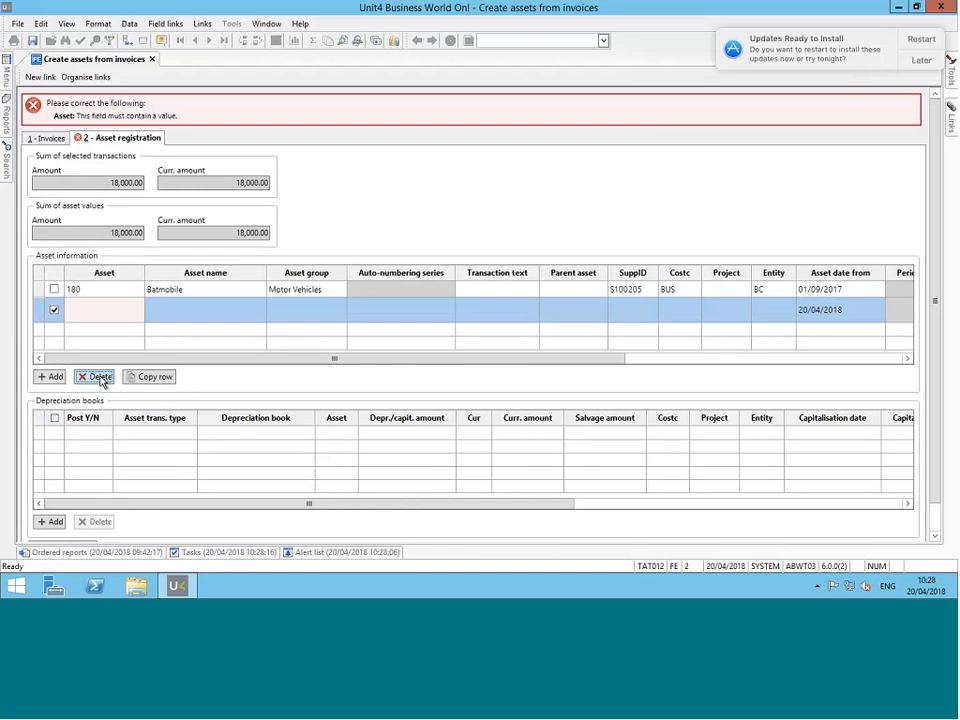
{"action": "left_click", "coordinate": [100, 379]}
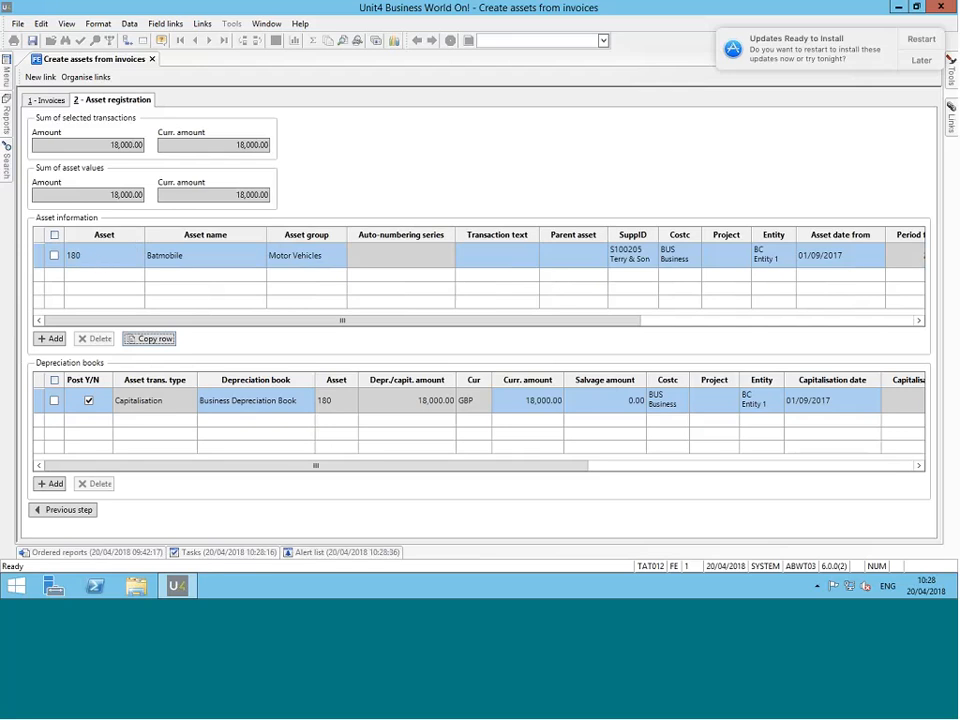
Step: Check the dates, depreciation method and lifetime on the asset's Business Depreciation Book line, and save the asset registration
{"action": "left_click_drag", "start_coordinate": [261, 469], "coordinate": [291, 470]}
{"action": "left_click_drag", "start_coordinate": [455, 466], "coordinate": [518, 470]}
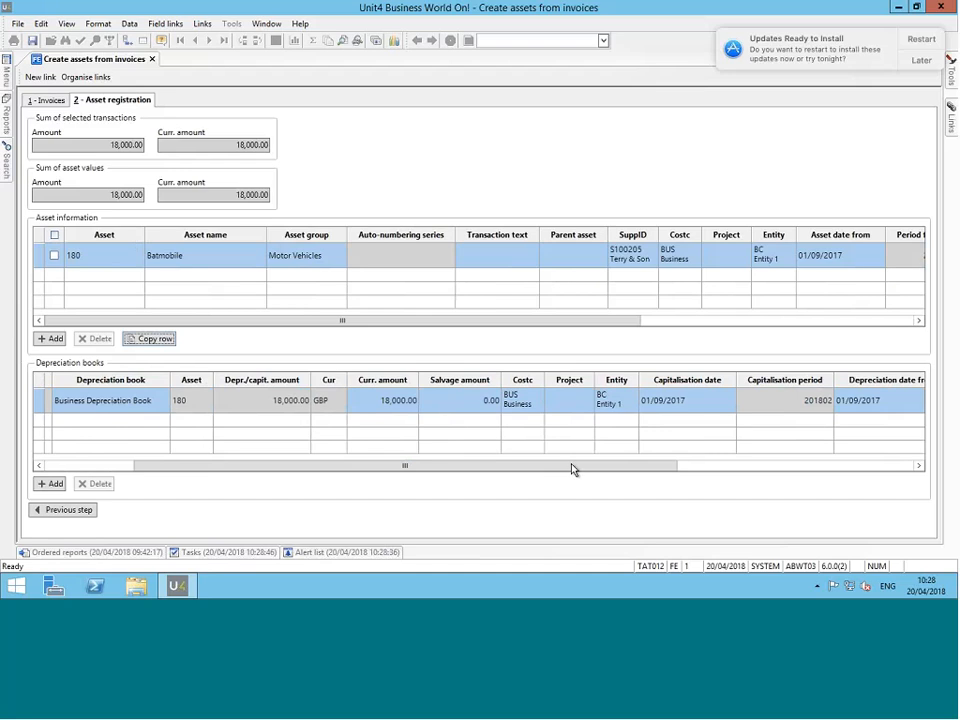
{"action": "left_click_drag", "start_coordinate": [572, 469], "coordinate": [709, 466]}
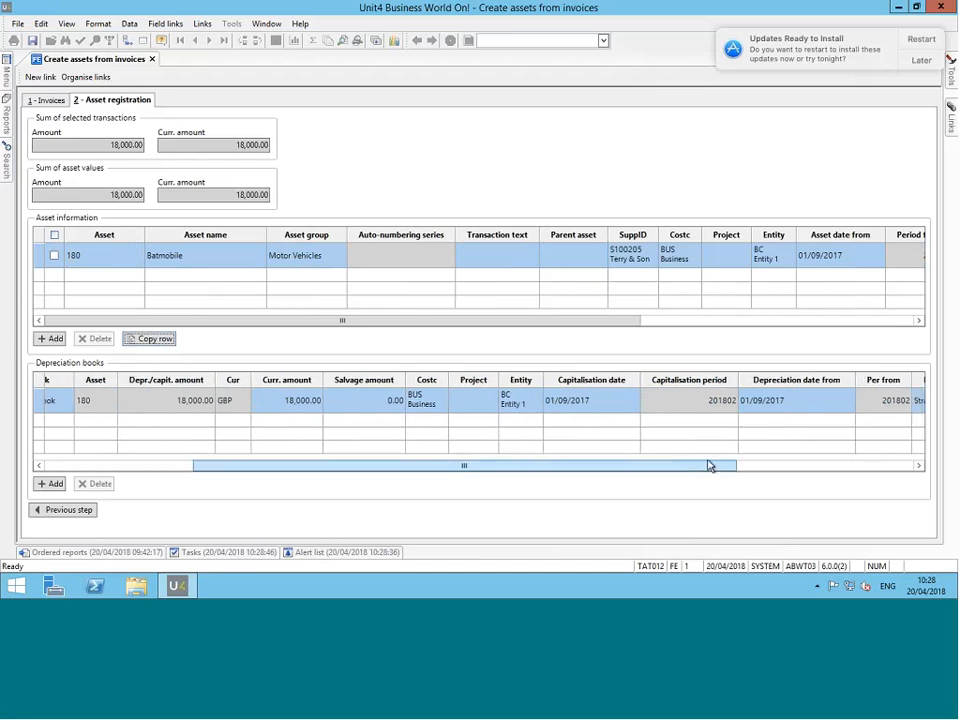
{"action": "left_click_drag", "start_coordinate": [709, 466], "coordinate": [784, 466]}
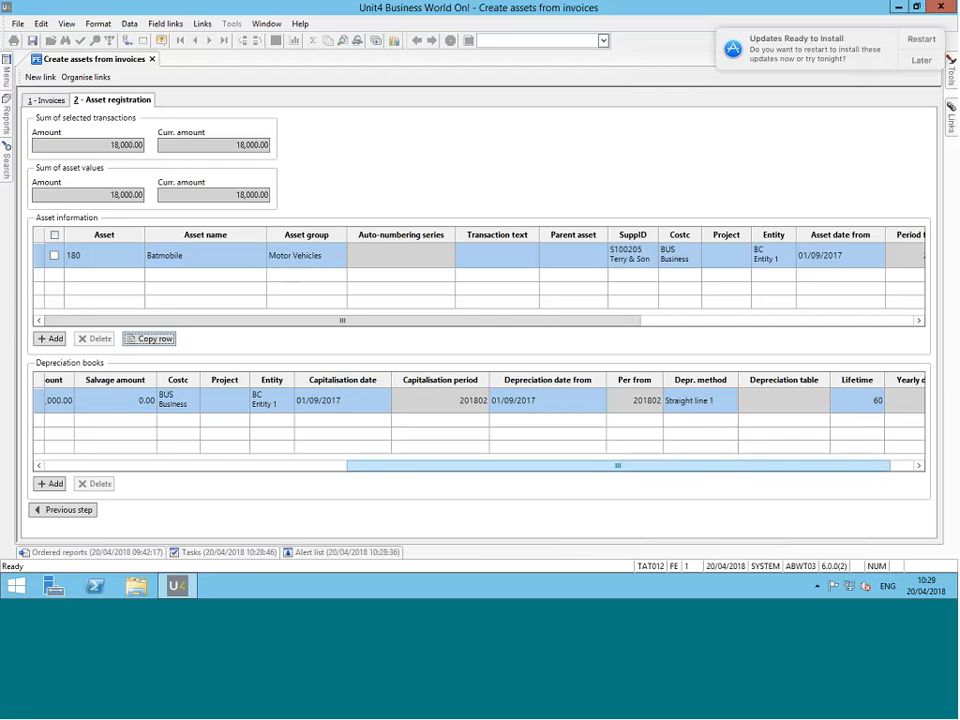
{"action": "left_click", "coordinate": [81, 464]}
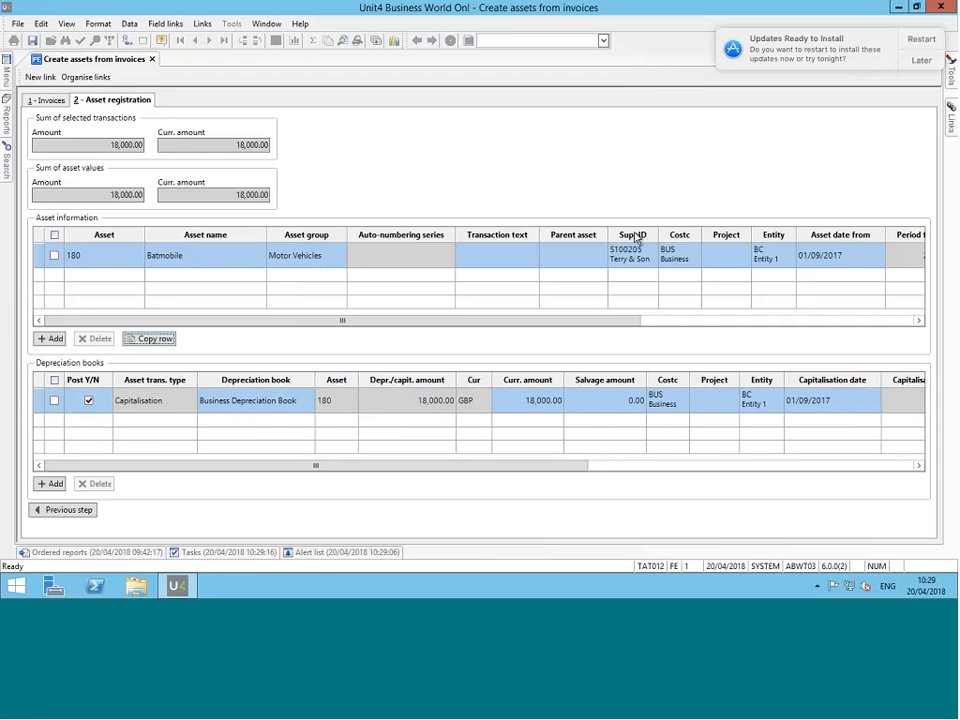
{"action": "left_click", "coordinate": [33, 41]}
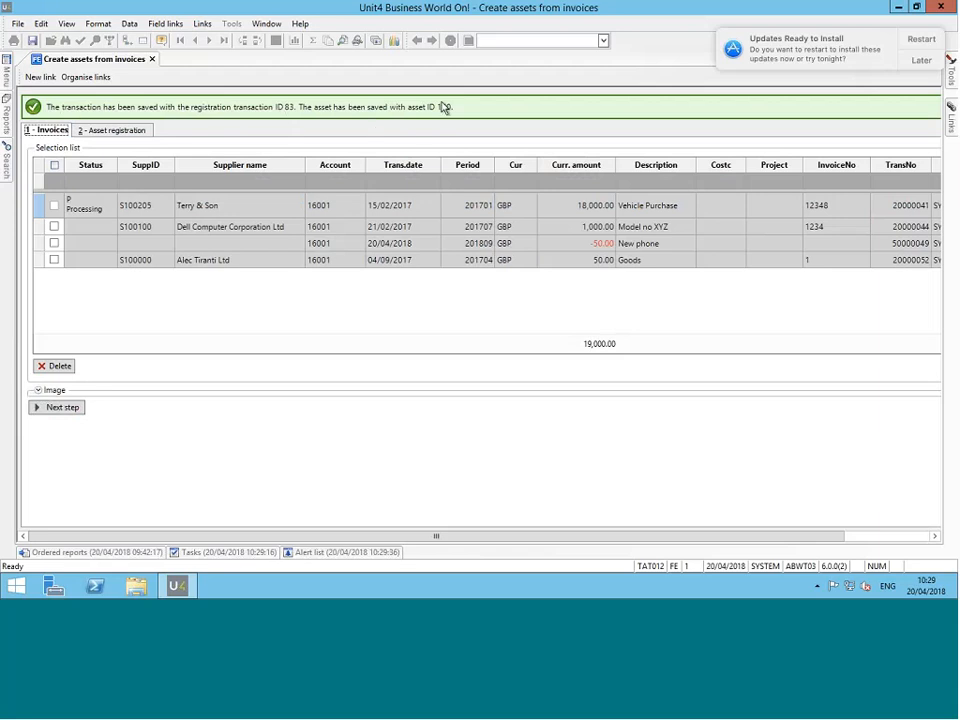
Step: Order the posting proposal with the Variant to start AT04, with AssetID from set to 180
{"action": "left_click", "coordinate": [8, 87]}
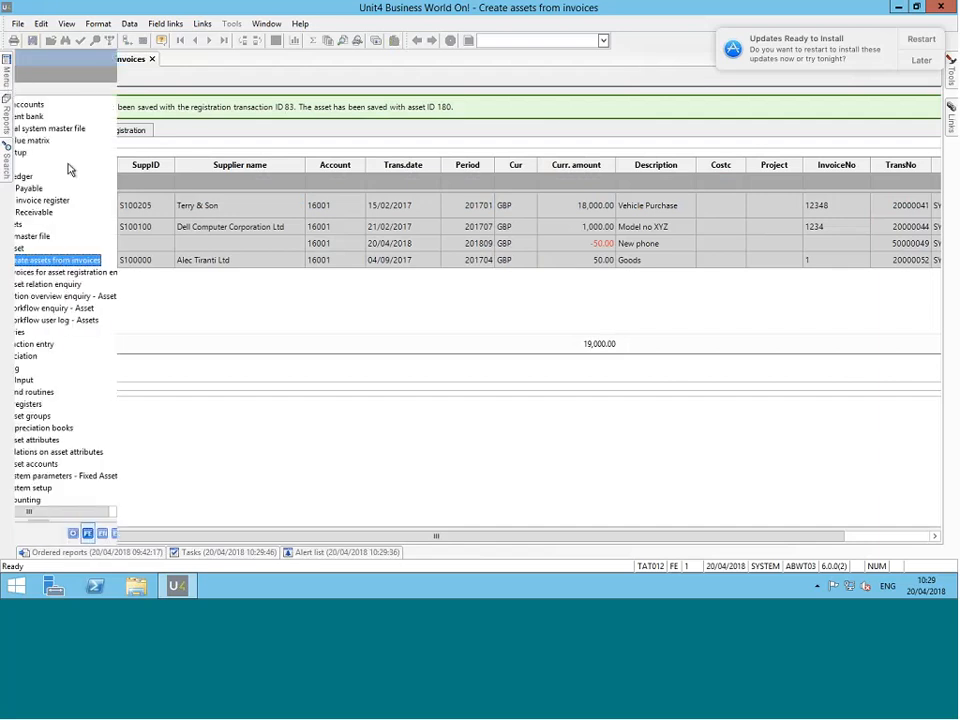
{"action": "scroll", "coordinate": [213, 338], "scroll_direction": "down", "scroll_amount": 1}
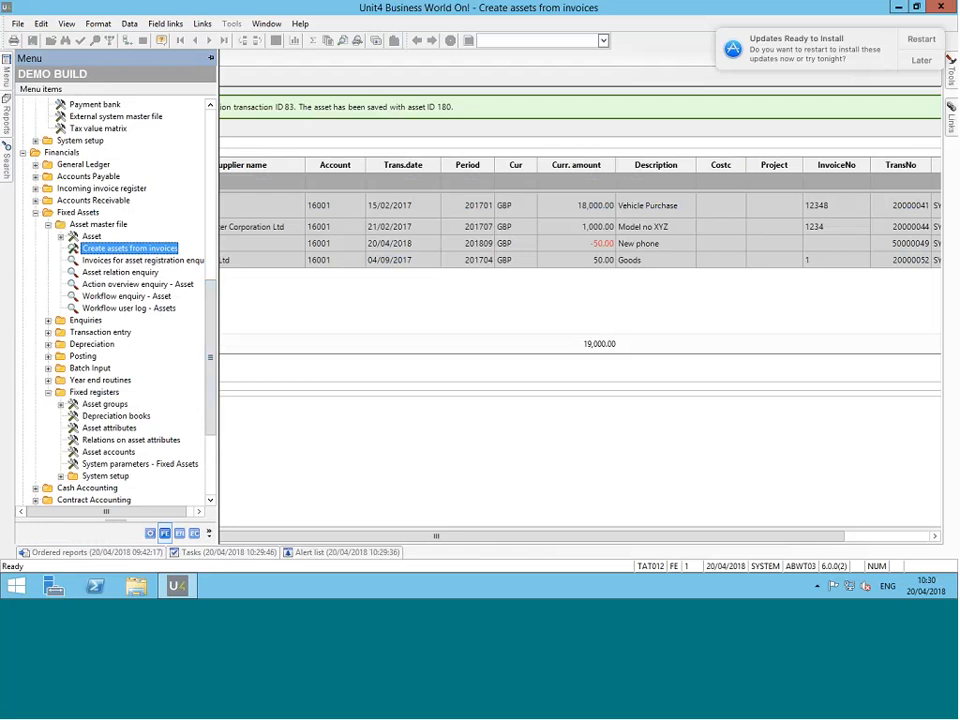
{"action": "left_click", "coordinate": [83, 357]}
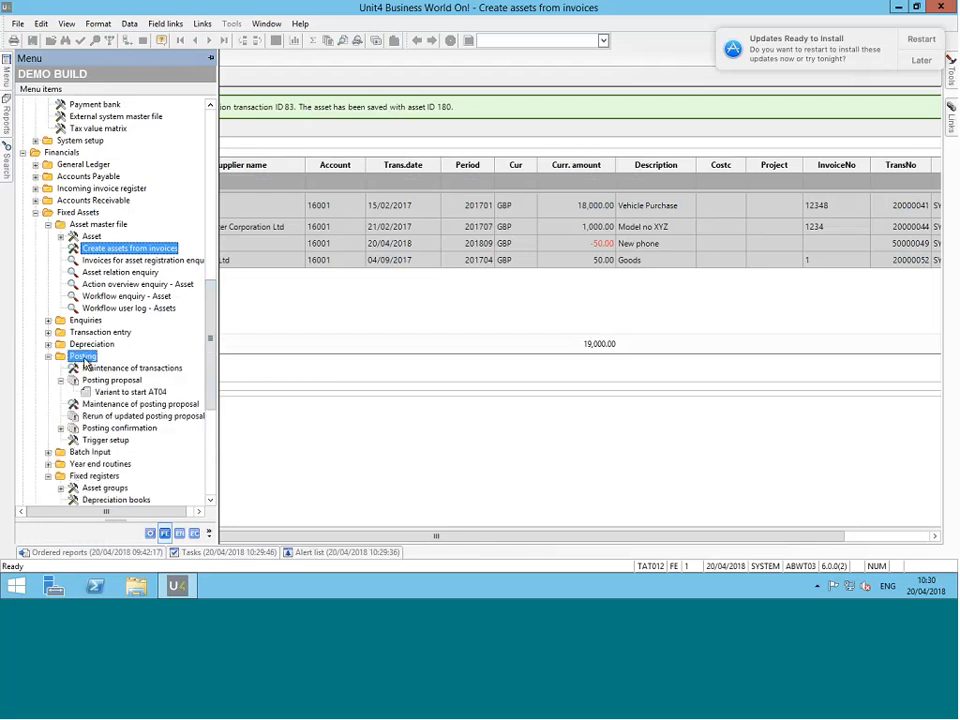
{"action": "double_click", "coordinate": [124, 393]}
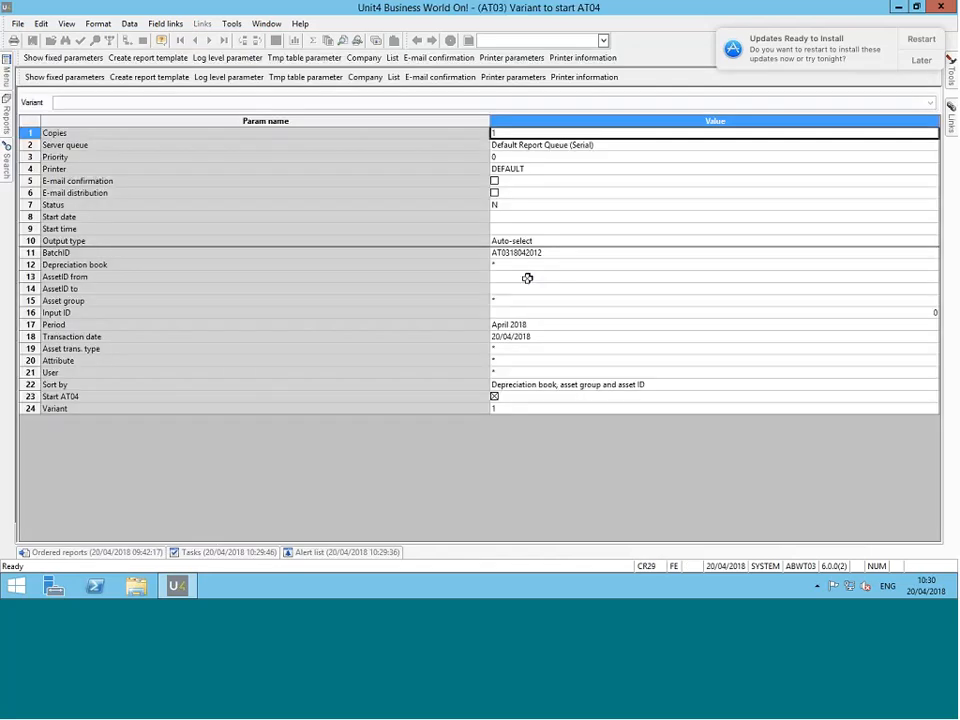
{"action": "left_click", "coordinate": [527, 277]}
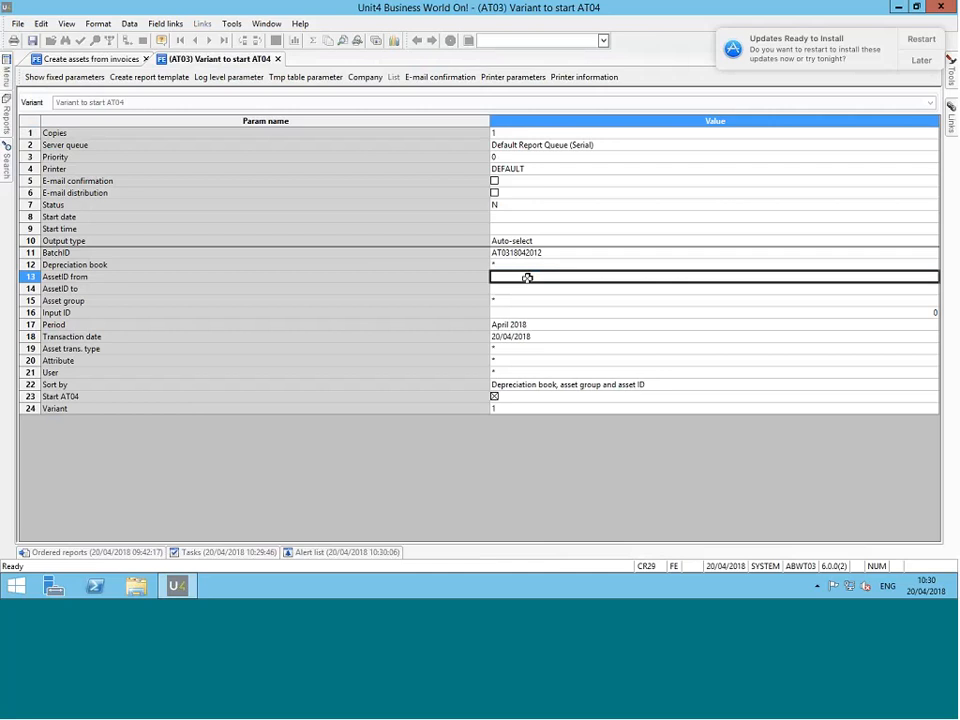
{"action": "type", "text": "180"}
{"action": "key", "text": "Tab"}
{"action": "left_click", "coordinate": [33, 41]}
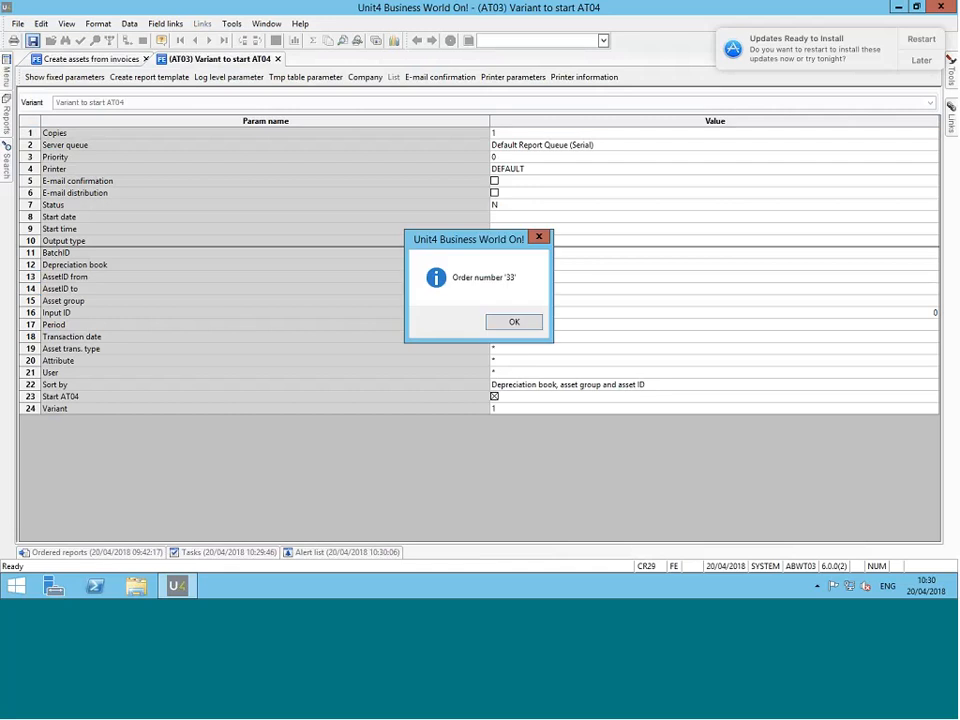
{"action": "key", "text": "Return"}
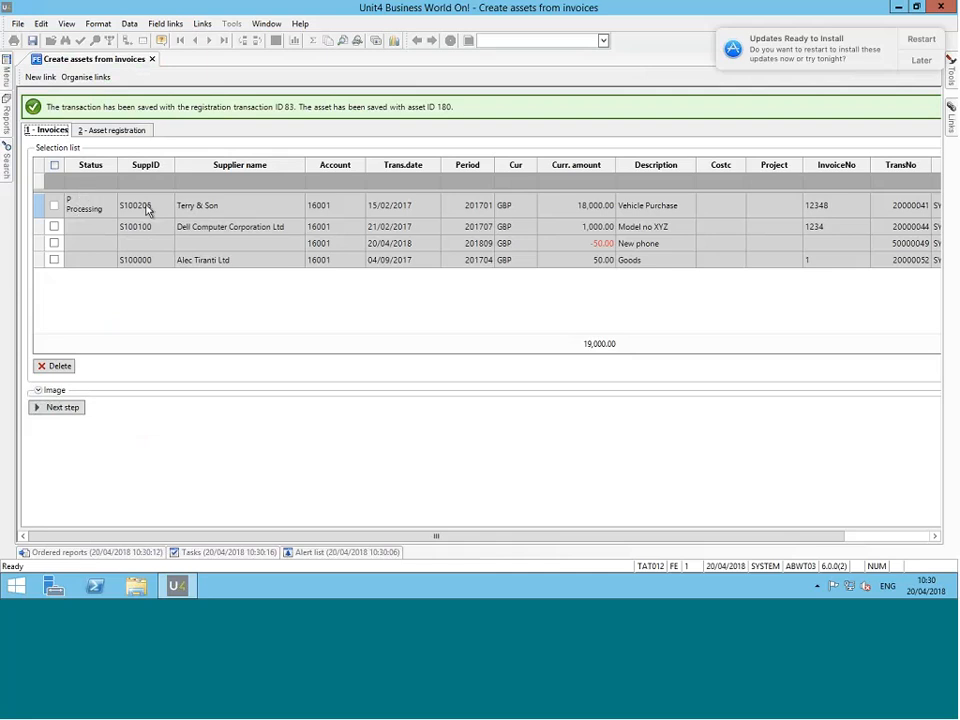
Step: Look at the ordered reports list, and run the FA Detailed Report enquiry on transactions per depreciation book
{"action": "left_click", "coordinate": [343, 43]}
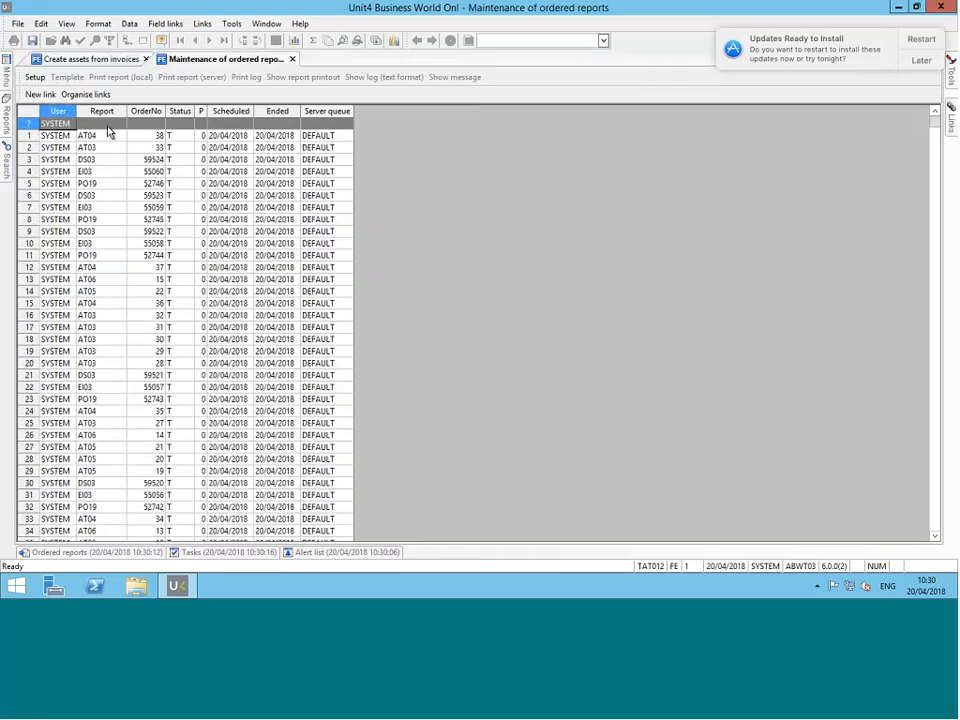
{"action": "left_click", "coordinate": [10, 80]}
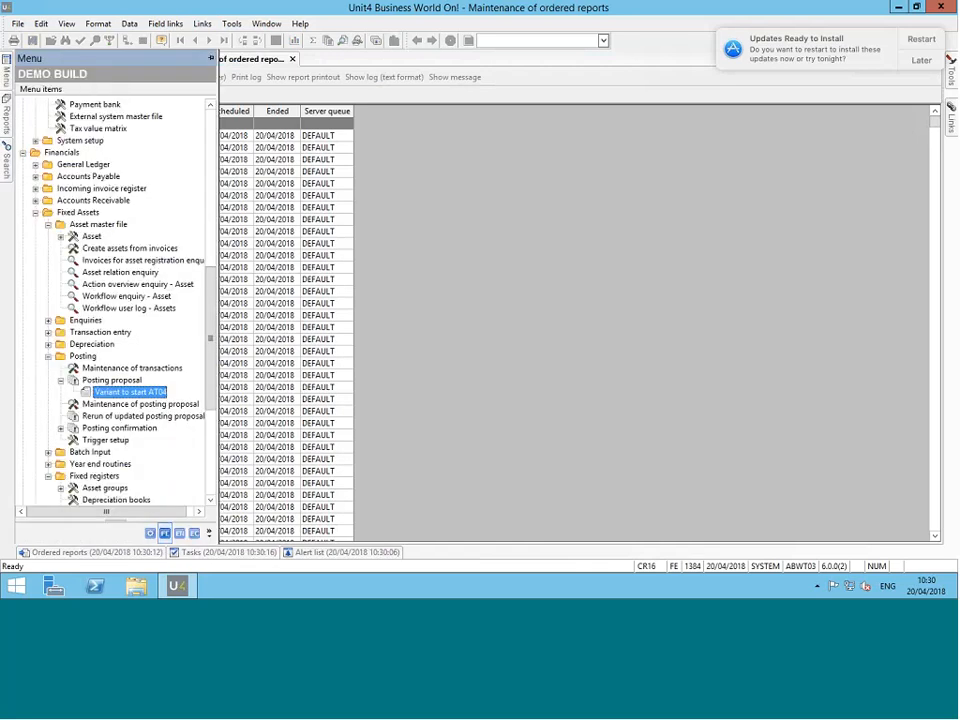
{"action": "left_click", "coordinate": [48, 320]}
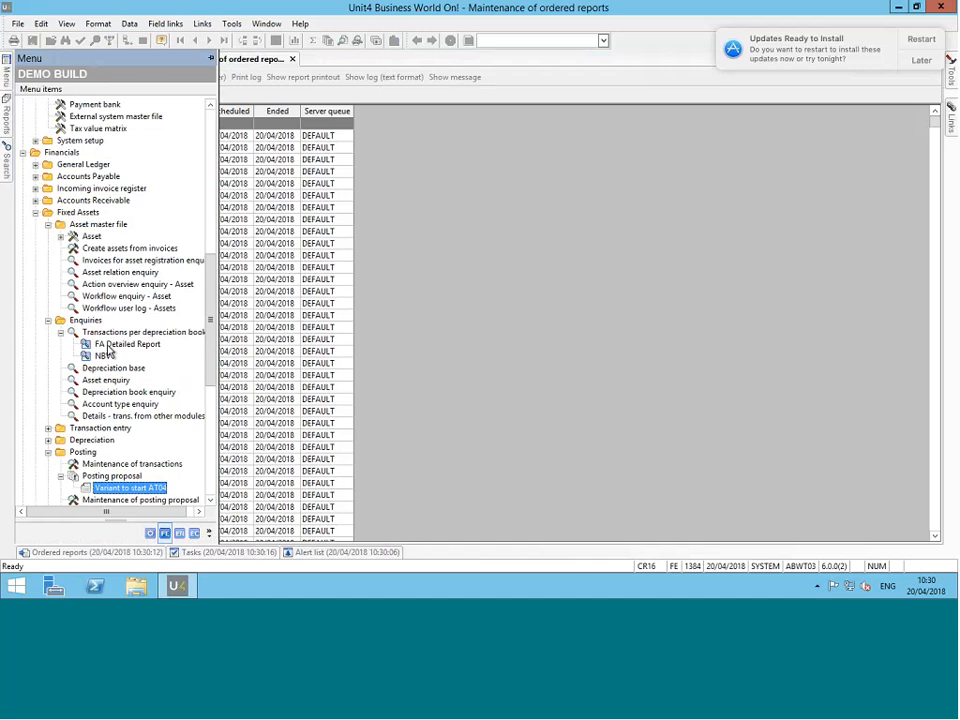
{"action": "double_click", "coordinate": [108, 345]}
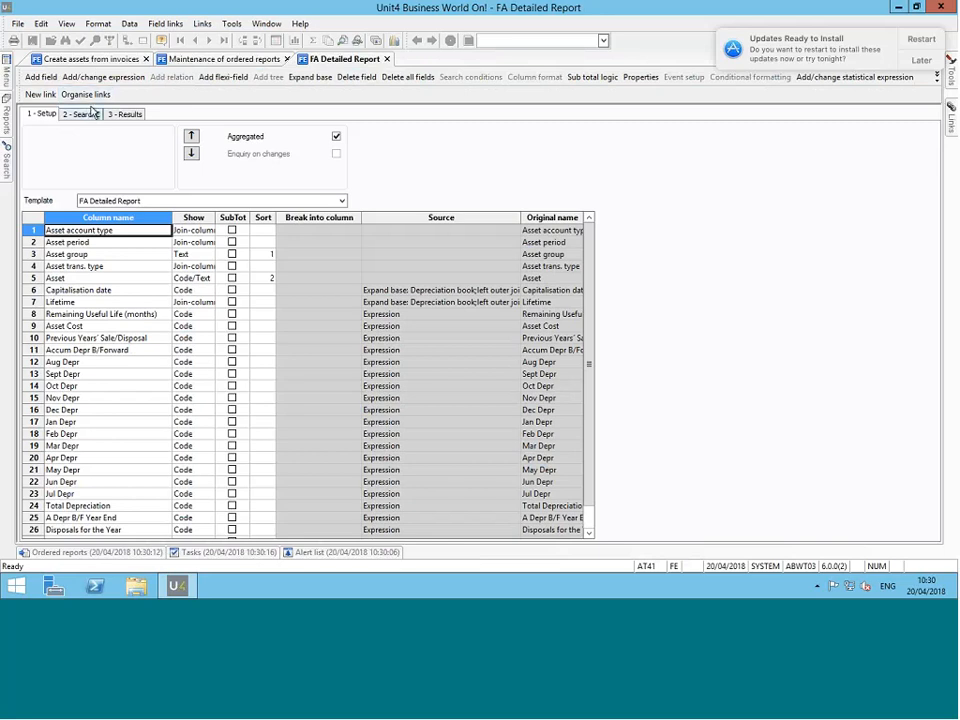
{"action": "left_click", "coordinate": [91, 112]}
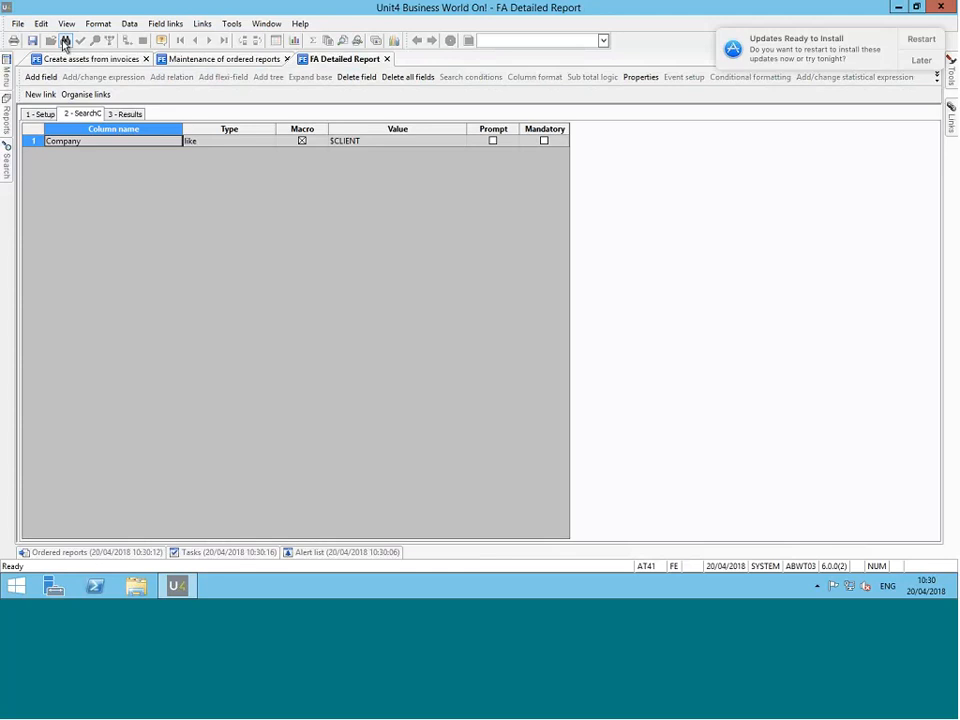
{"action": "left_click", "coordinate": [65, 41]}
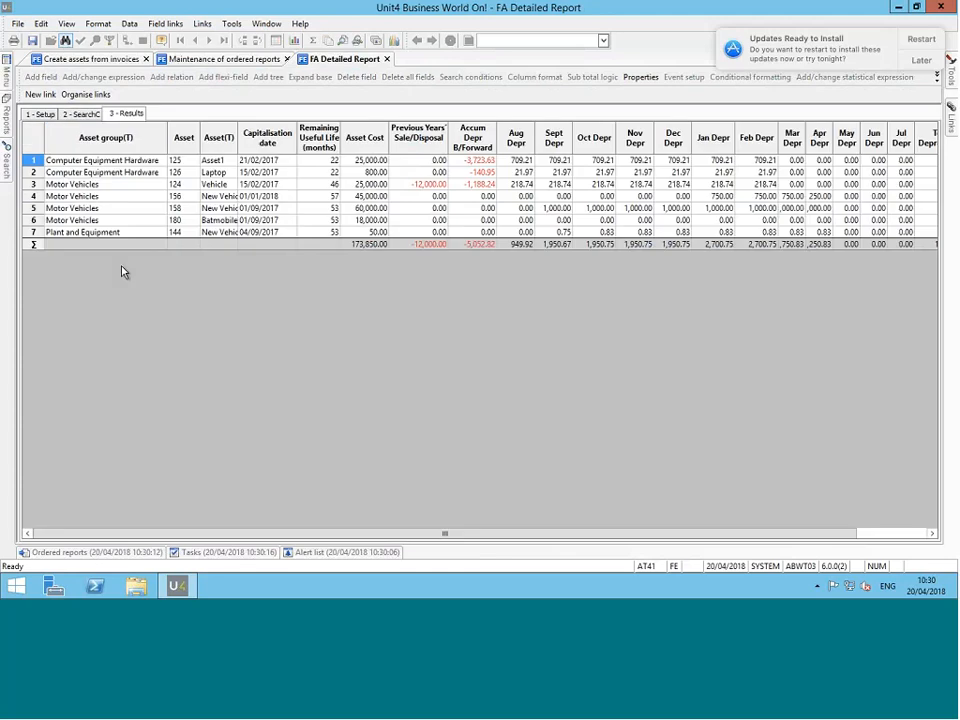
Step: Examine the Batmobile's row in the report results, including its asset cost and remaining useful life
{"action": "left_click", "coordinate": [188, 220]}
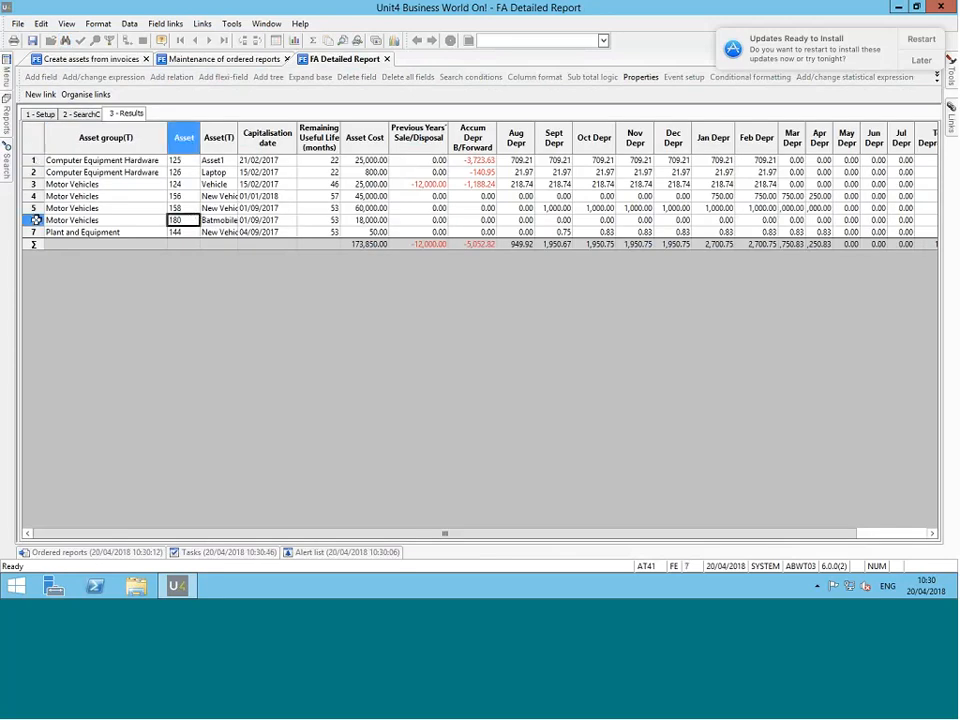
{"action": "left_click", "coordinate": [35, 220]}
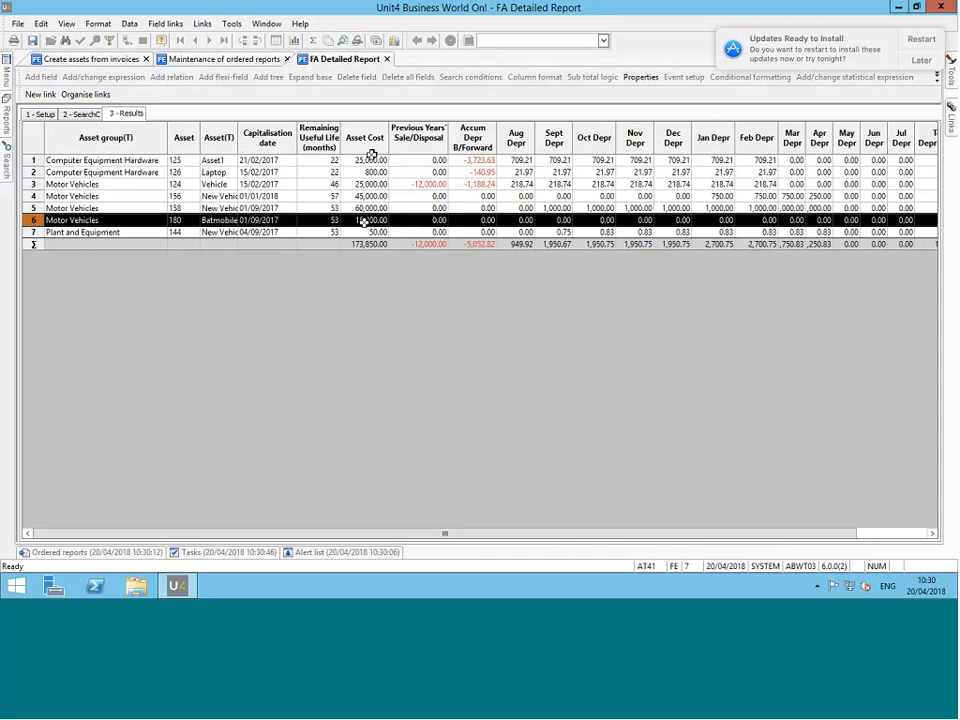
{"action": "left_click", "coordinate": [364, 220]}
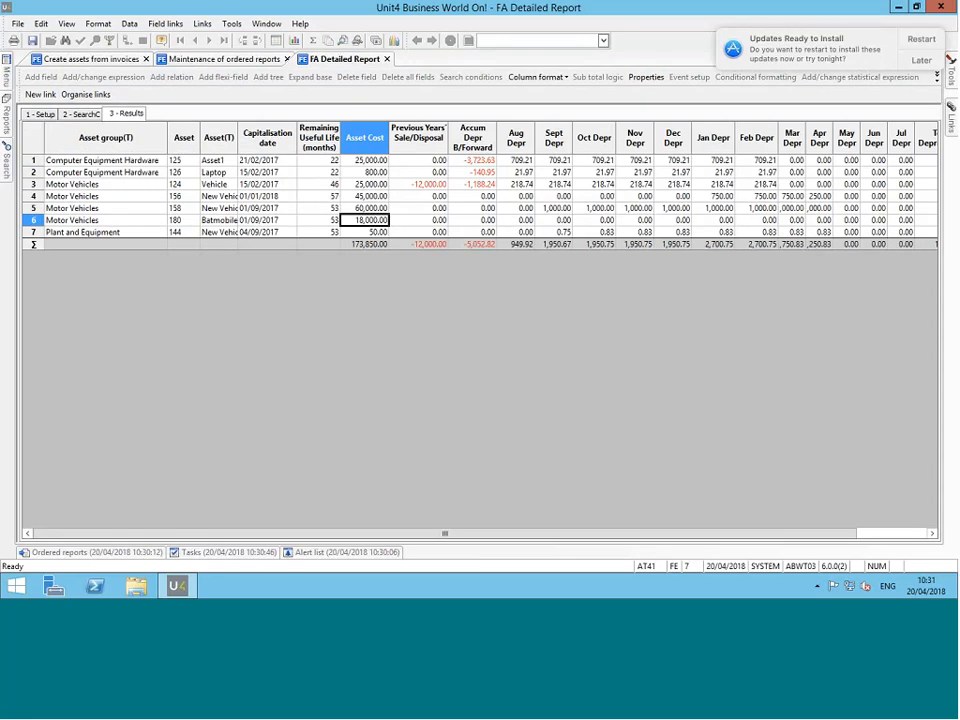
{"action": "left_click", "coordinate": [326, 219]}
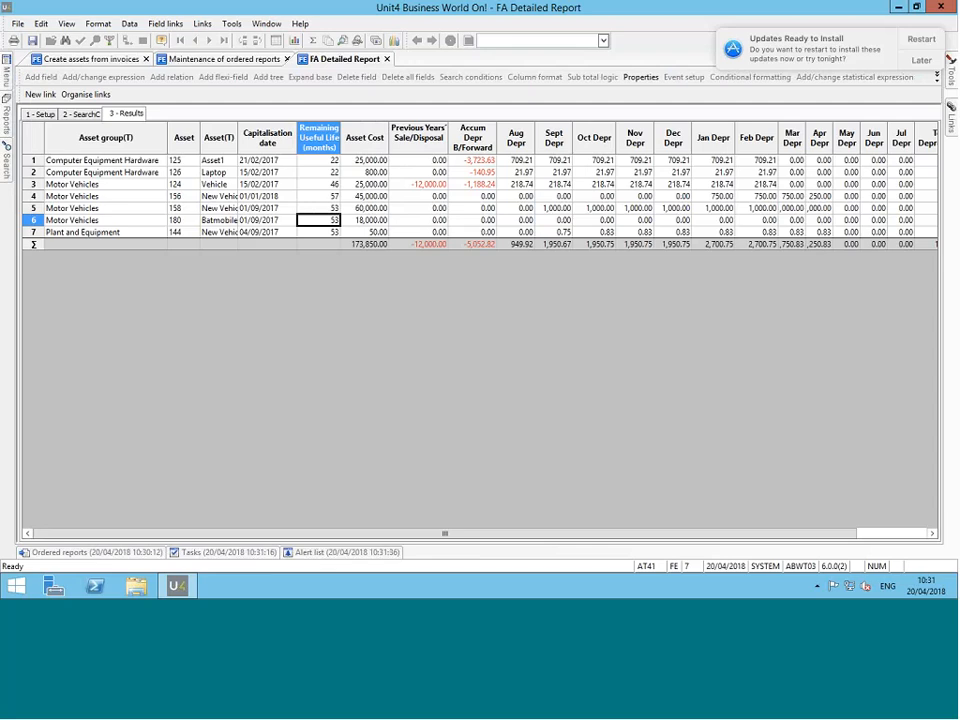
Step: Order the depreciation proposal with the Auto Post Depreciation variant for period April 2018, with AssetID from set to 180
{"action": "mouse_move", "coordinate": [10, 83]}
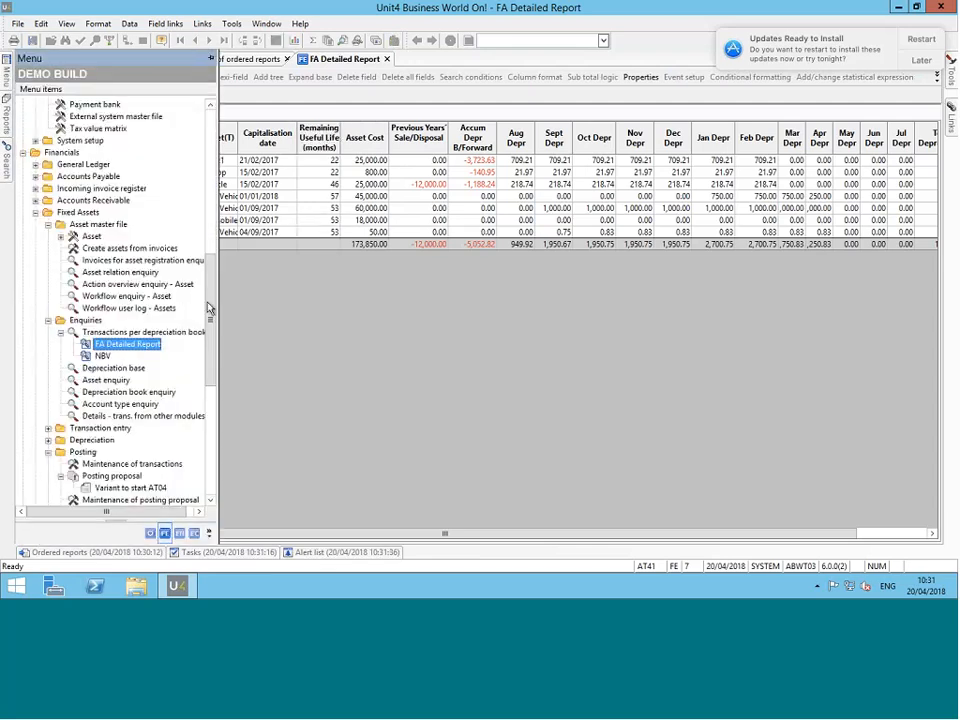
{"action": "scroll", "coordinate": [93, 393], "scroll_direction": "down", "scroll_amount": 2}
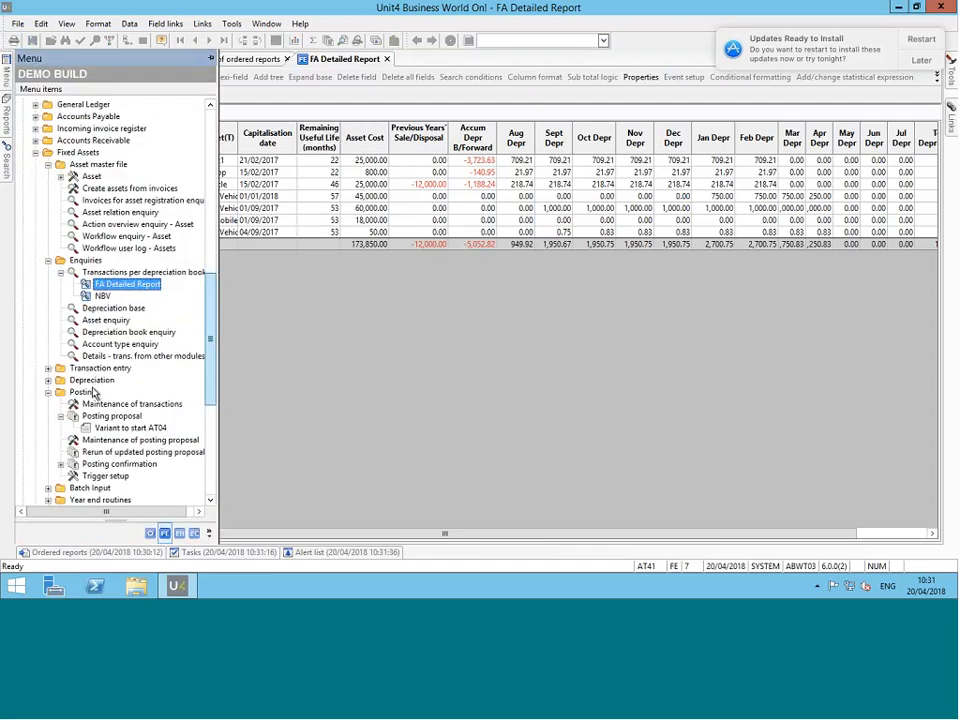
{"action": "scroll", "coordinate": [60, 370], "scroll_direction": "down", "scroll_amount": 1}
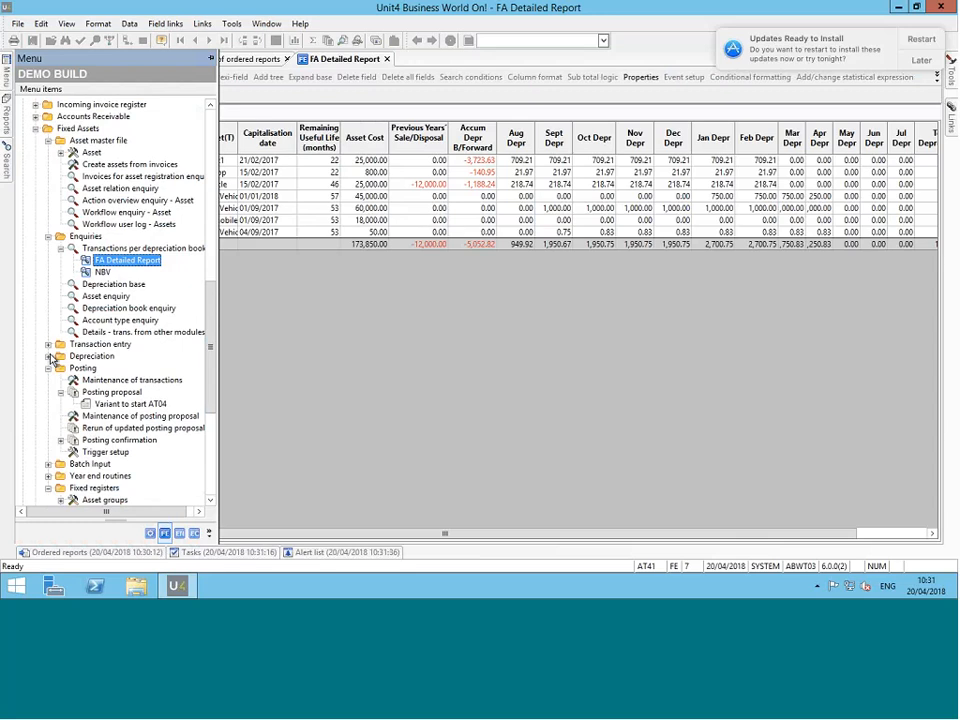
{"action": "left_click", "coordinate": [48, 357]}
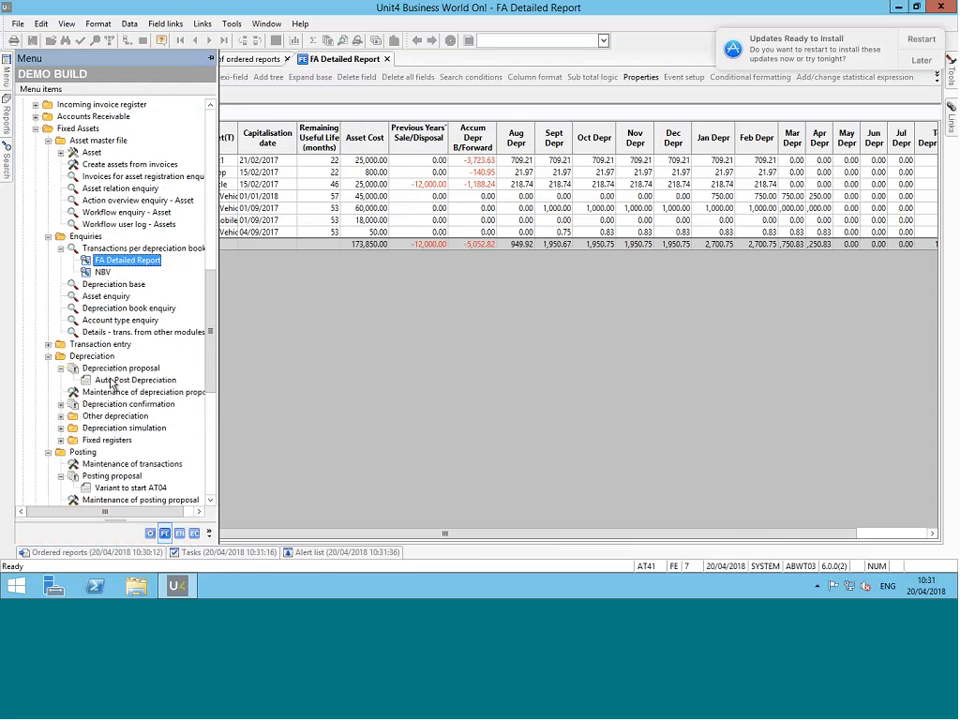
{"action": "left_click", "coordinate": [114, 381]}
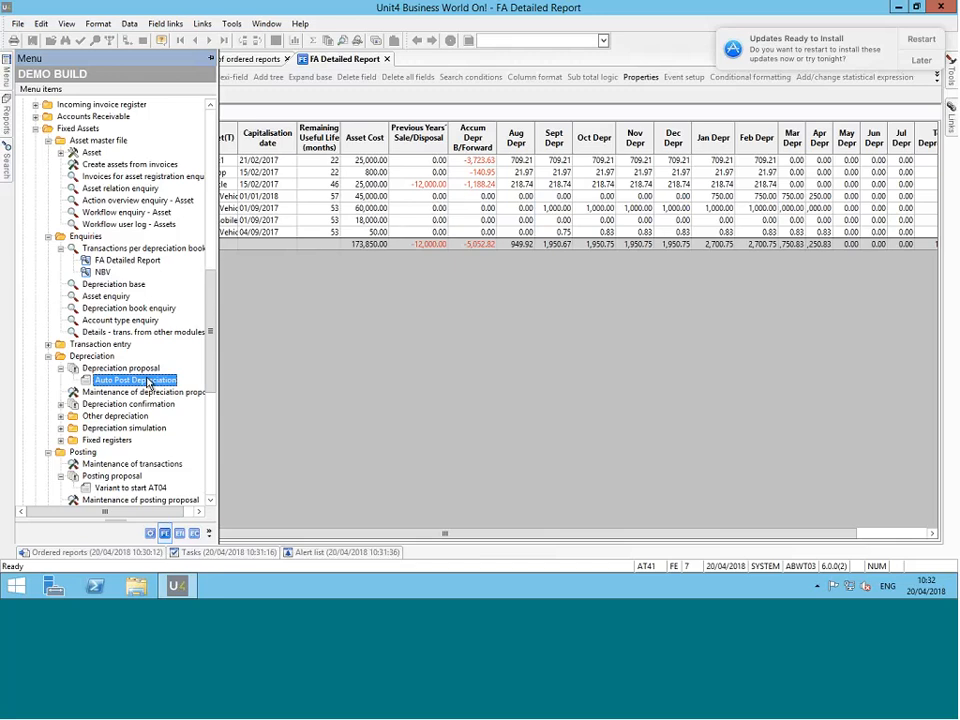
{"action": "double_click", "coordinate": [148, 382]}
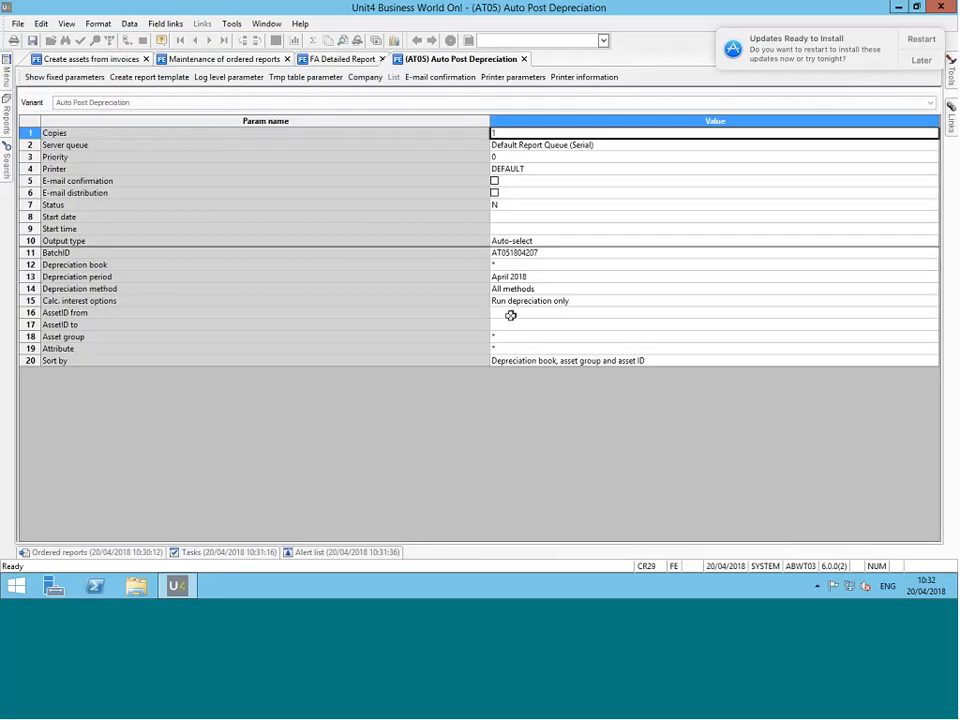
{"action": "left_click", "coordinate": [501, 277]}
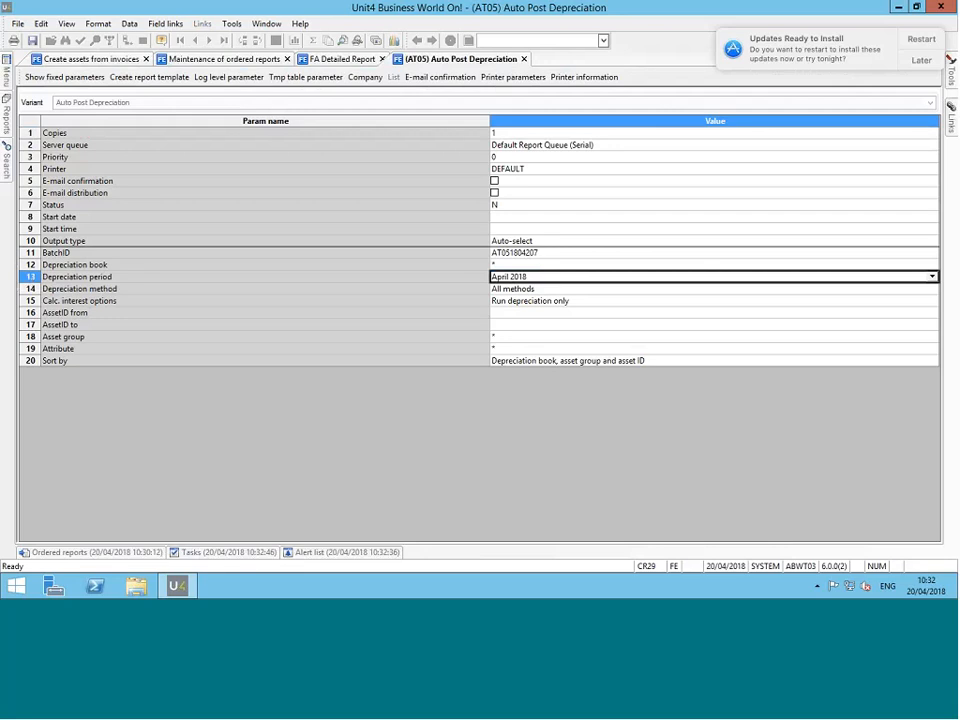
{"action": "left_click", "coordinate": [503, 312]}
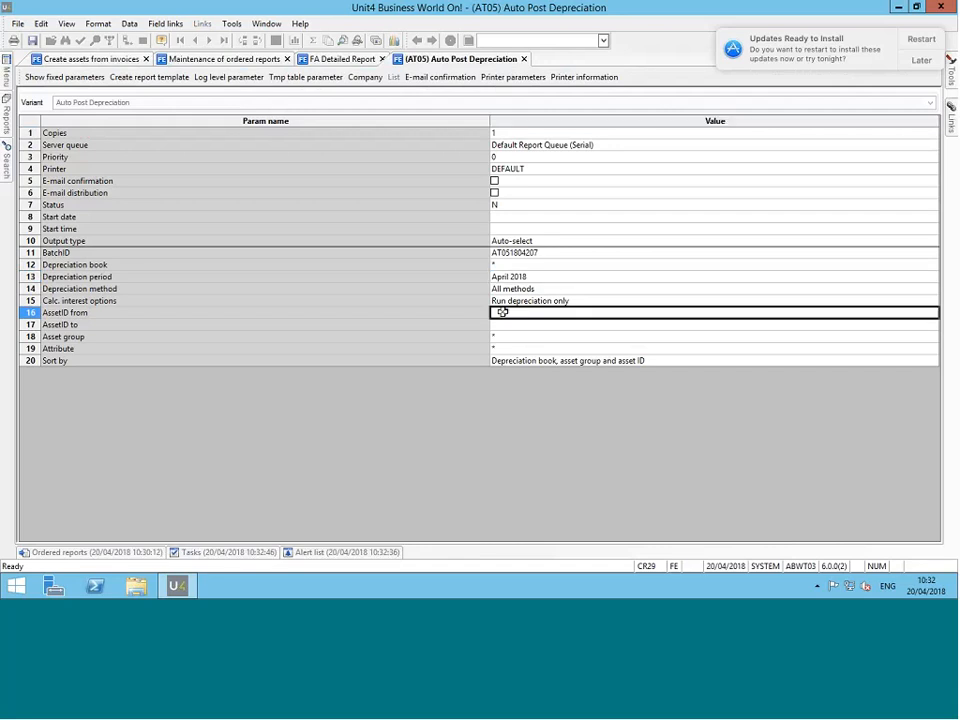
{"action": "type", "text": "18"}
{"action": "key", "text": "Return"}
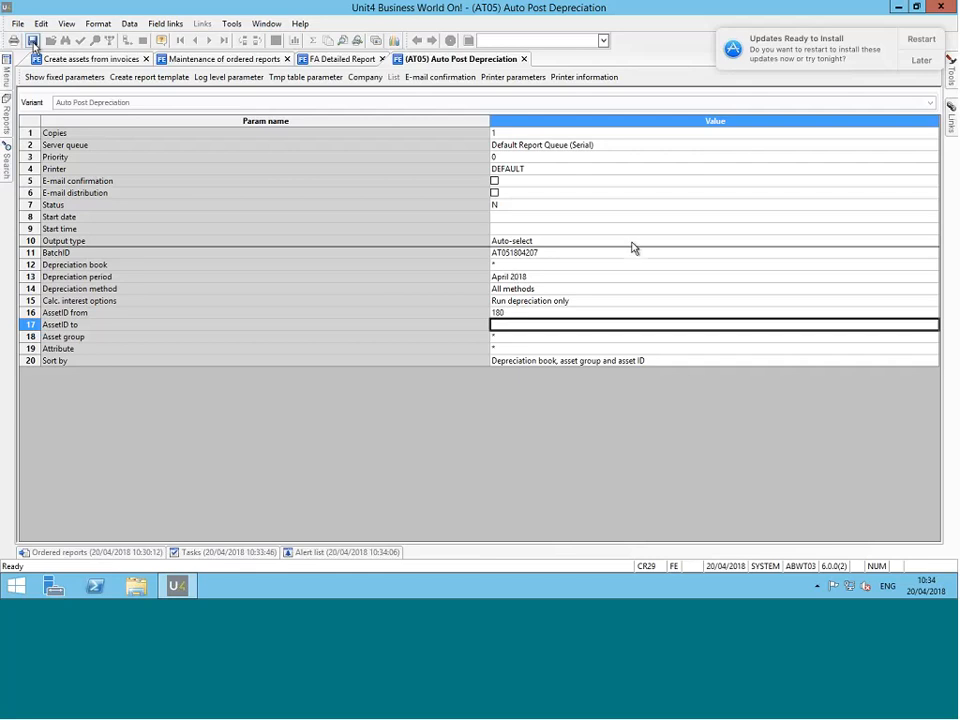
{"action": "left_click", "coordinate": [514, 322]}
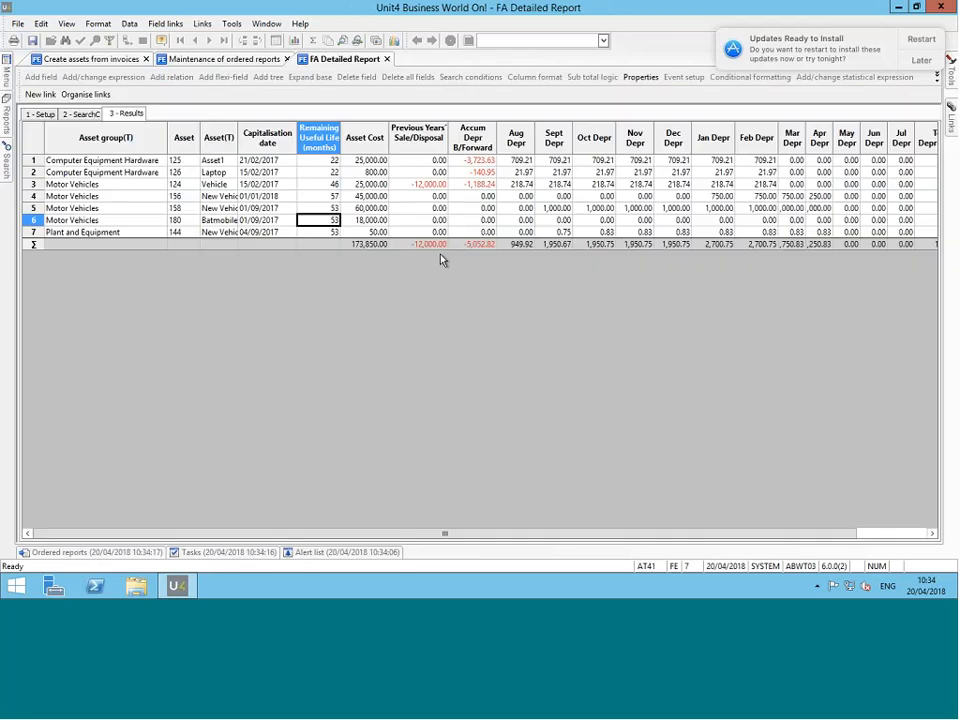
Step: Refresh the FA Detailed Report and examine the monthly depreciation amounts on the Batmobile's row
{"action": "left_click", "coordinate": [29, 220]}
{"action": "left_click", "coordinate": [31, 220]}
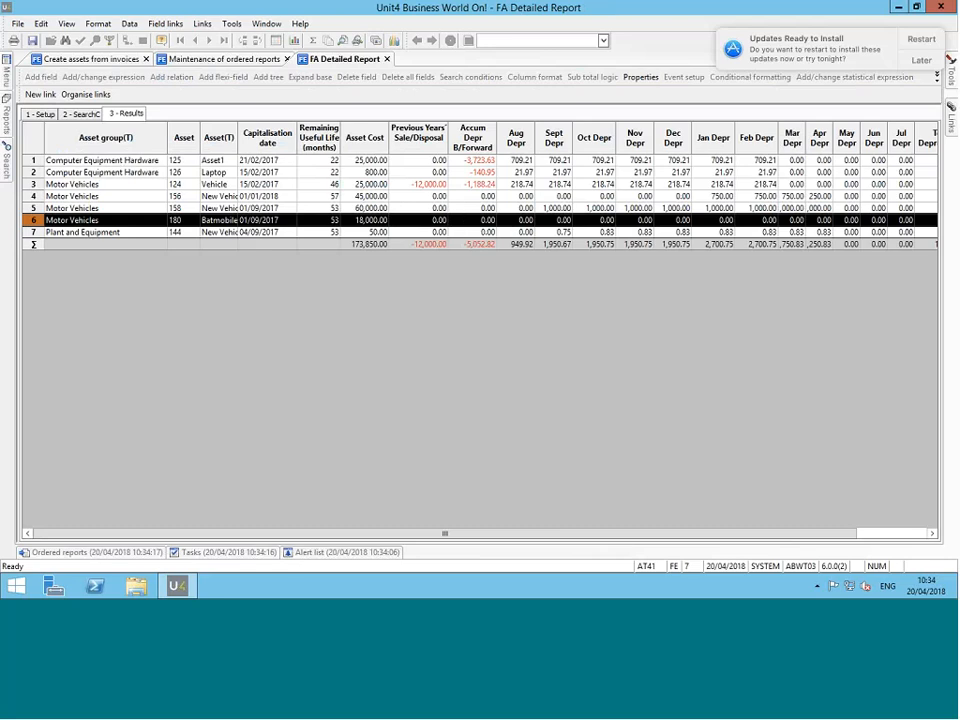
{"action": "left_click", "coordinate": [230, 59]}
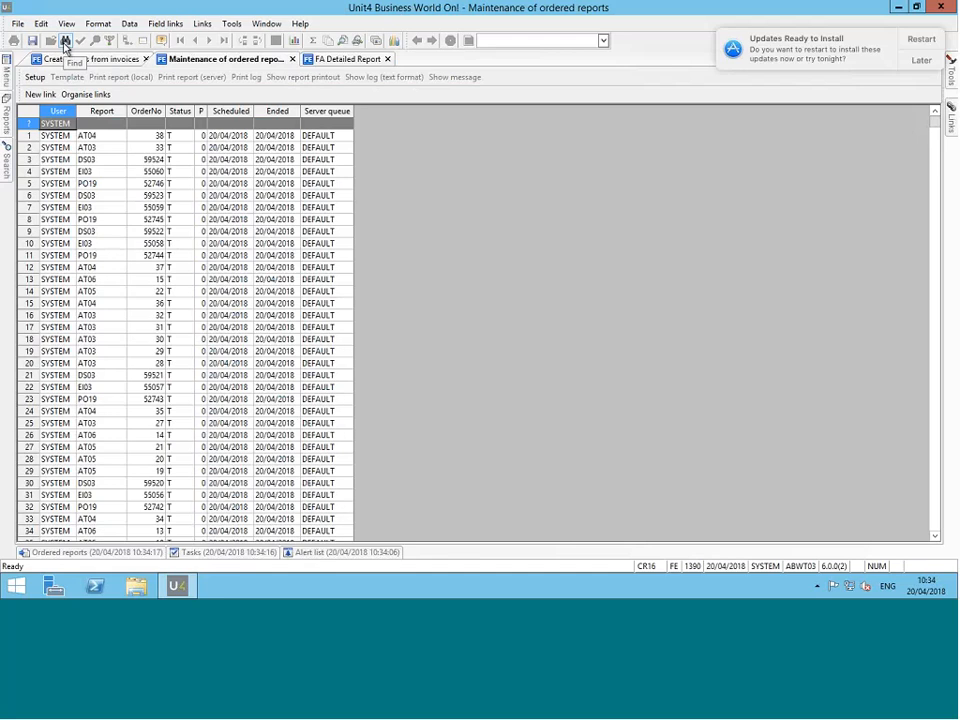
{"action": "left_click", "coordinate": [312, 62]}
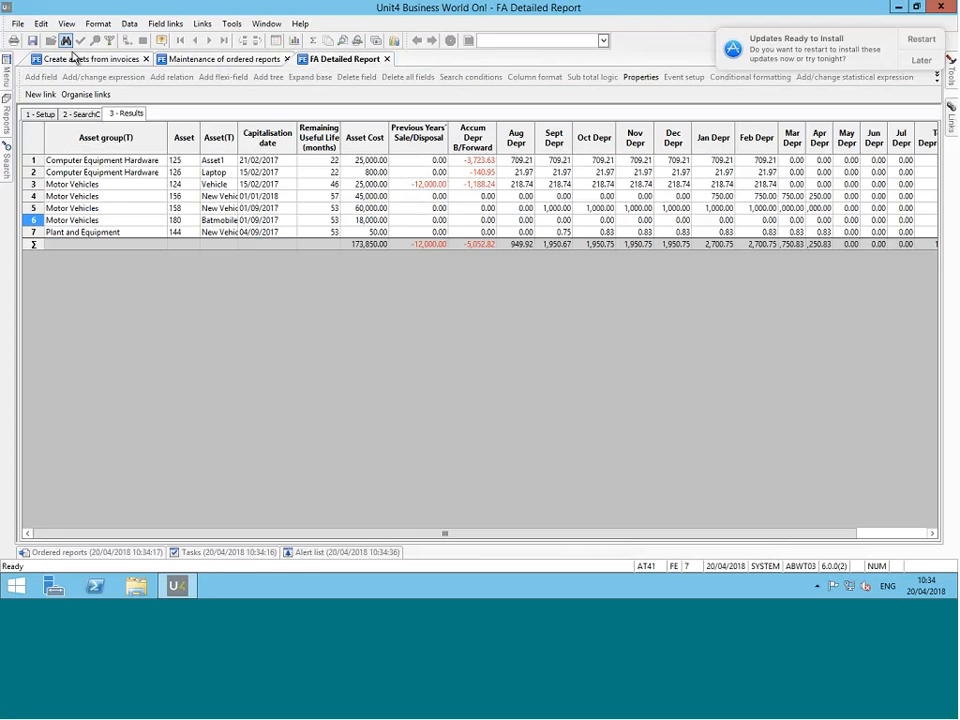
{"action": "left_click", "coordinate": [569, 219]}
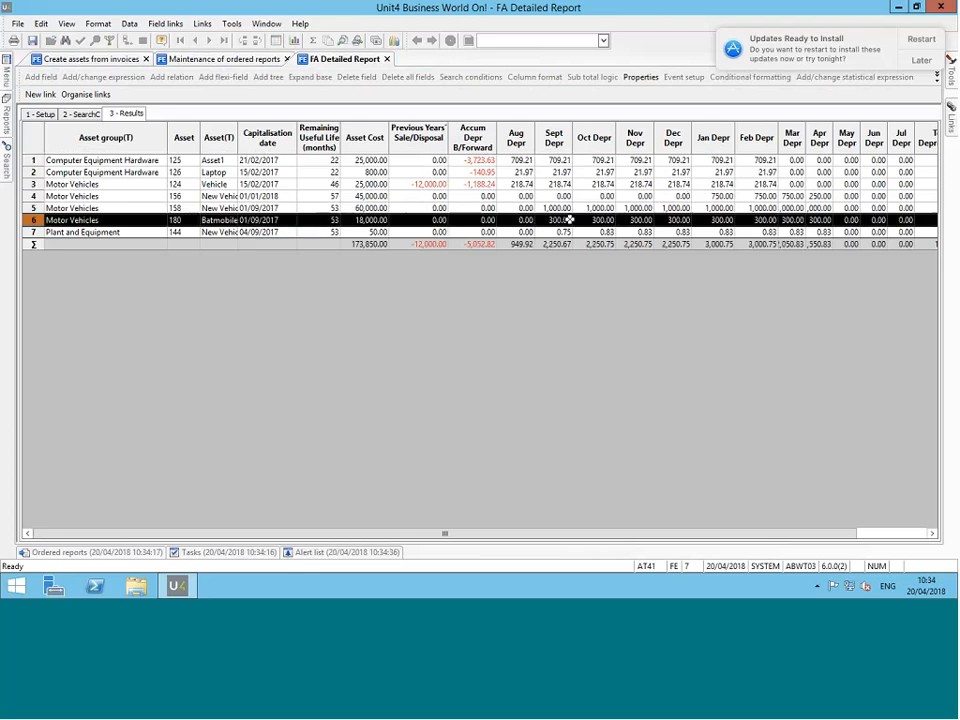
{"action": "left_click", "coordinate": [569, 219]}
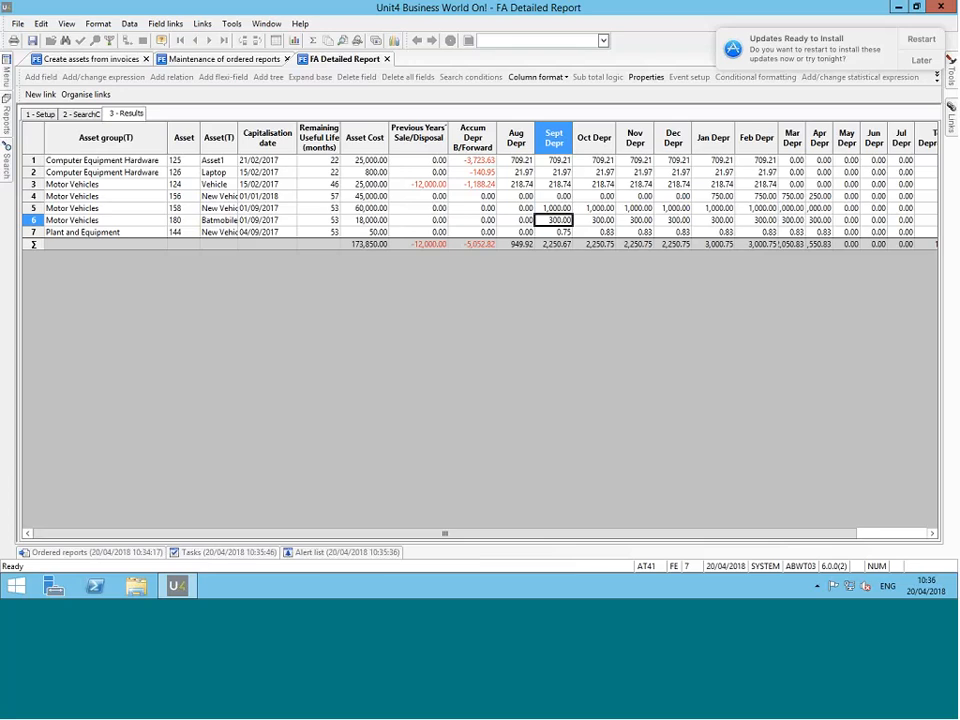
Step: Start a Sales and disposals transaction entry for asset ID 180
{"action": "mouse_move", "coordinate": [8, 88]}
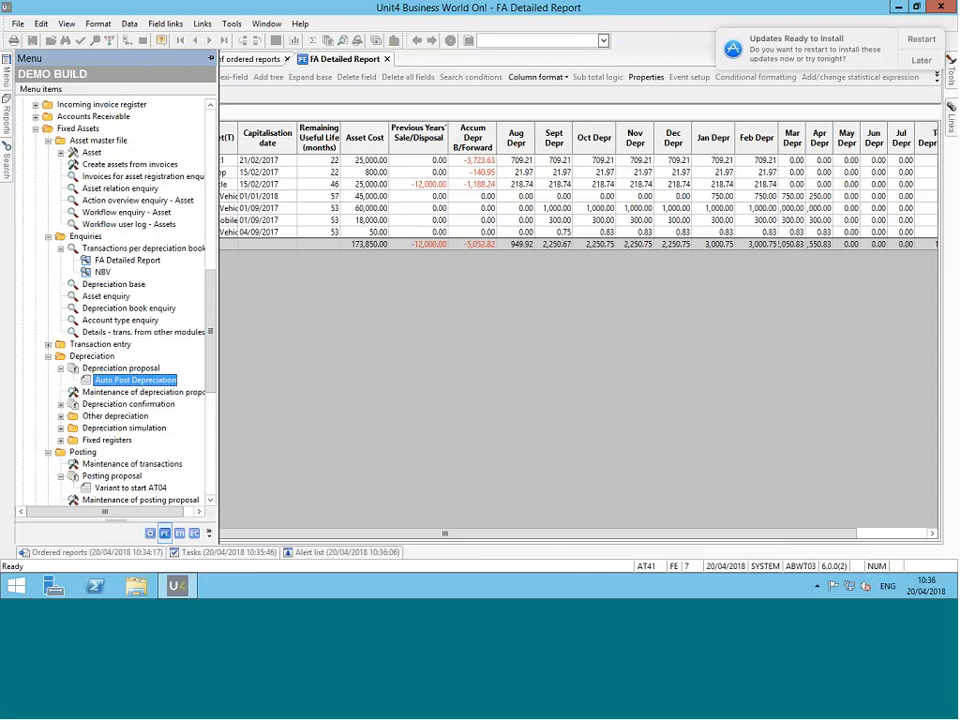
{"action": "left_click", "coordinate": [126, 345]}
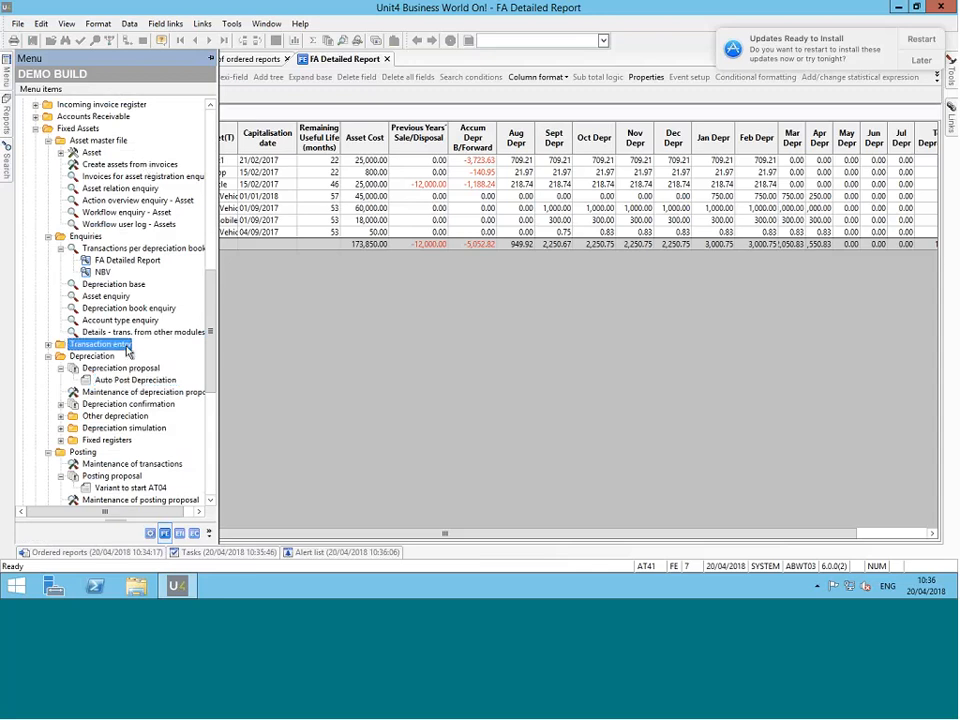
{"action": "double_click", "coordinate": [126, 346]}
{"action": "left_click", "coordinate": [127, 360]}
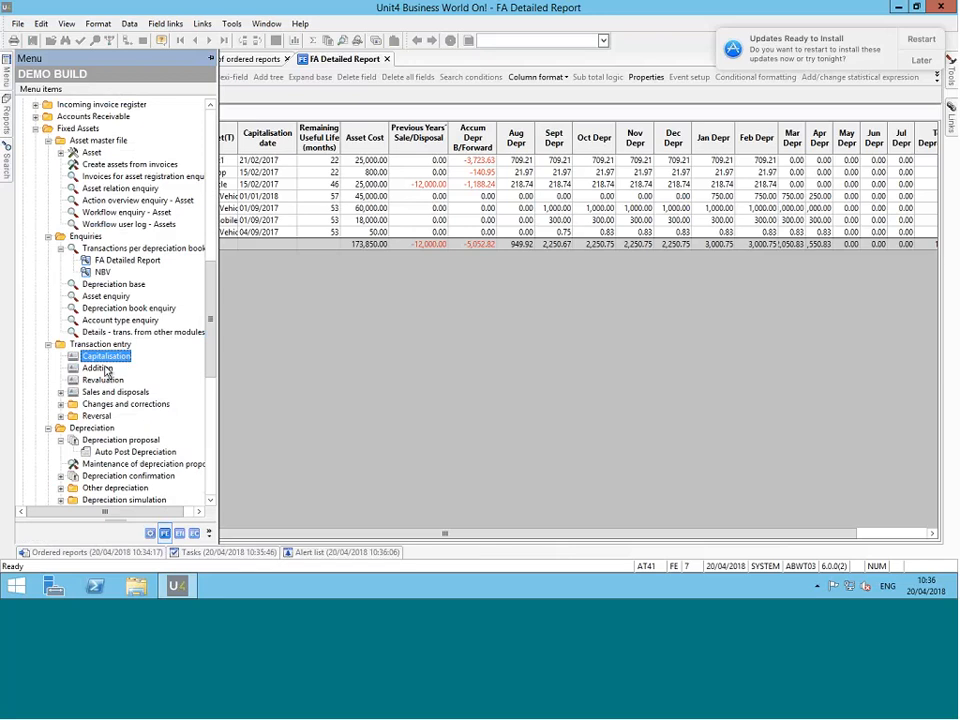
{"action": "left_click", "coordinate": [102, 369]}
{"action": "left_click", "coordinate": [116, 385]}
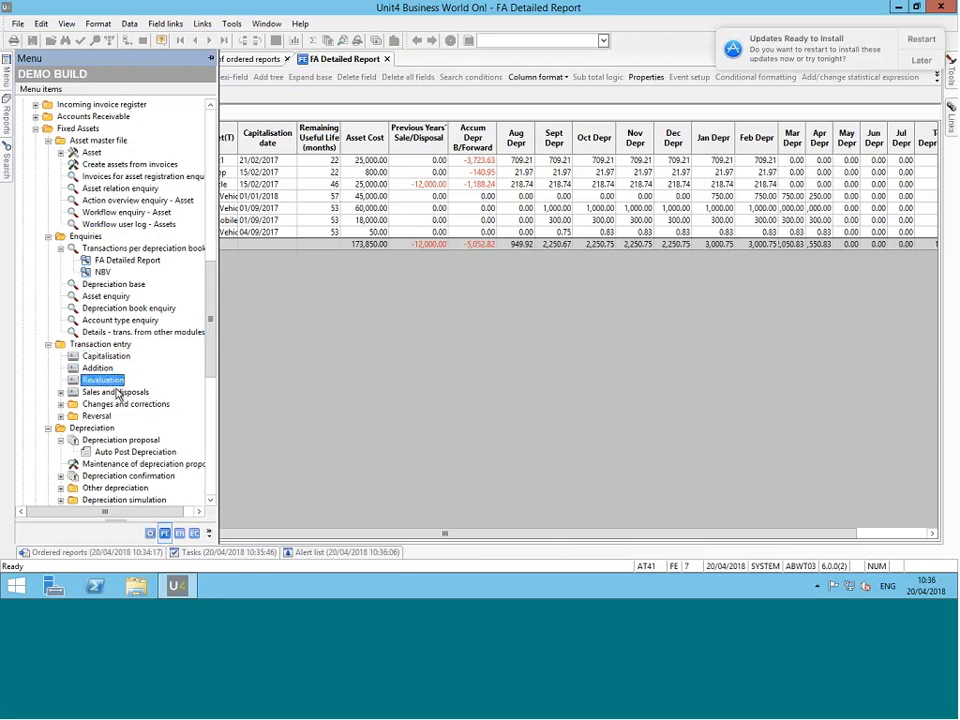
{"action": "left_click", "coordinate": [117, 393]}
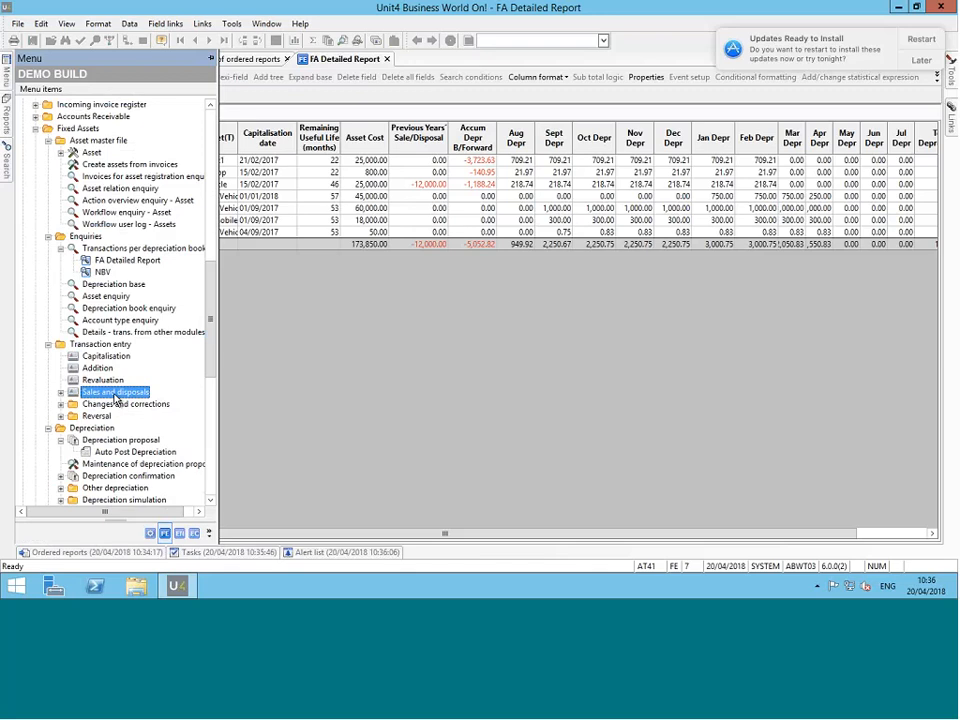
{"action": "double_click", "coordinate": [116, 395]}
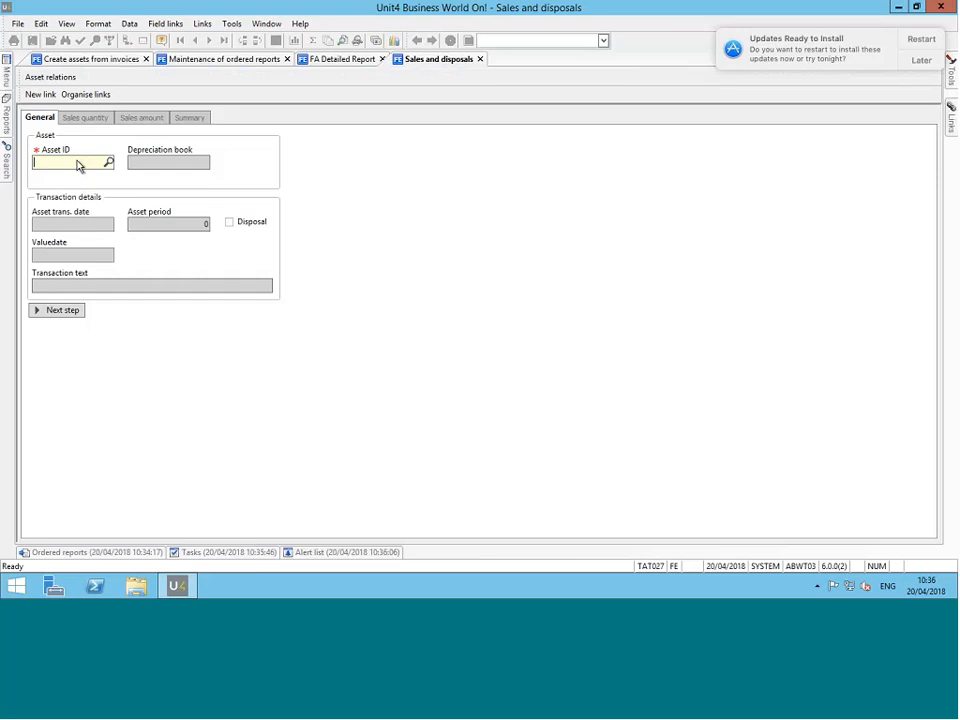
{"action": "type", "text": "180"}
{"action": "key", "text": "Tab"}
Step: Define the sales quantity by percentage, with the percentage sold set to 20
{"action": "left_click", "coordinate": [84, 118]}
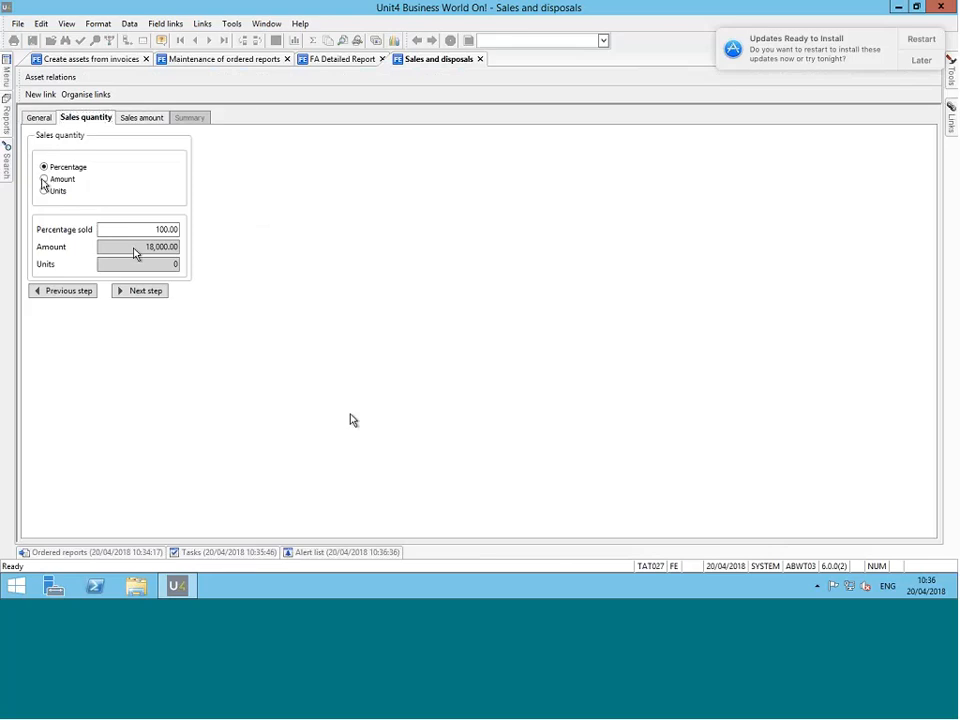
{"action": "left_click", "coordinate": [43, 179]}
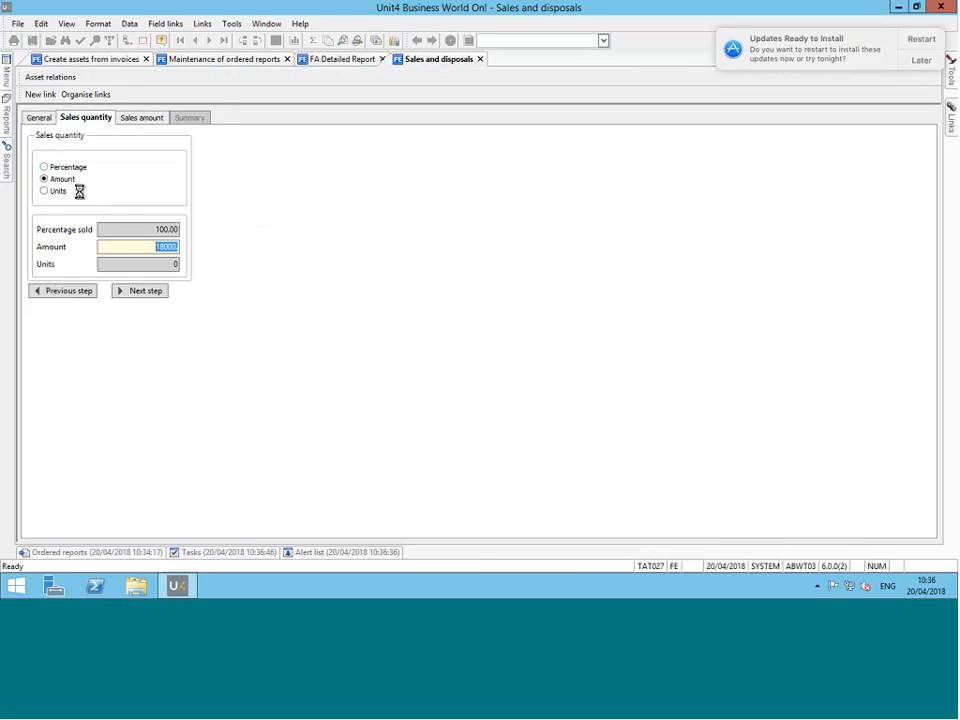
{"action": "left_click", "coordinate": [161, 231]}
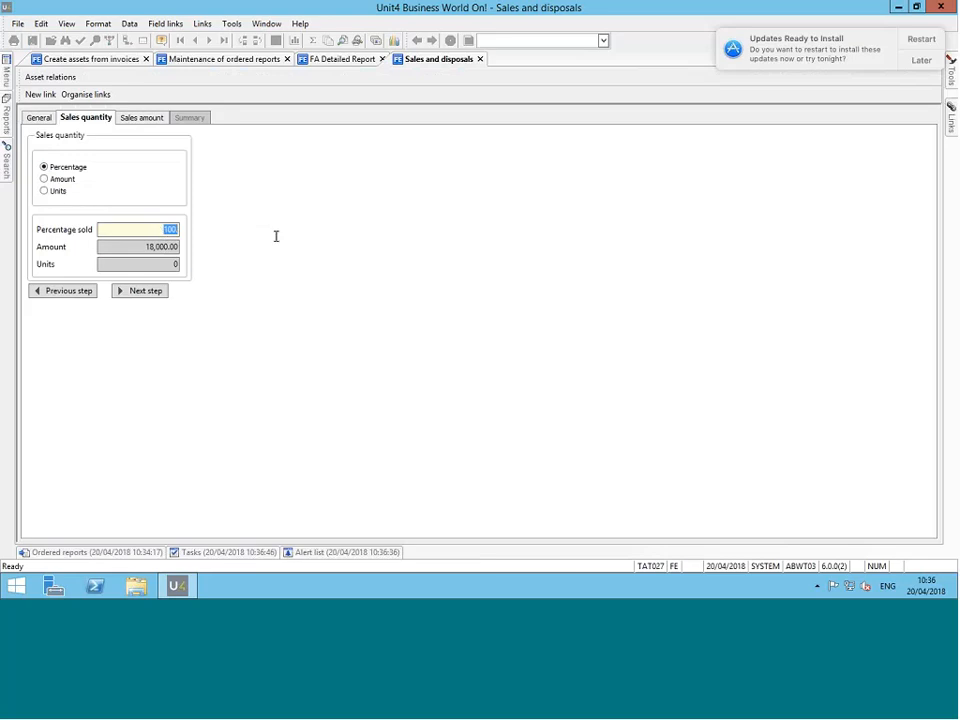
{"action": "type", "text": "20"}
{"action": "key", "text": "Tab"}
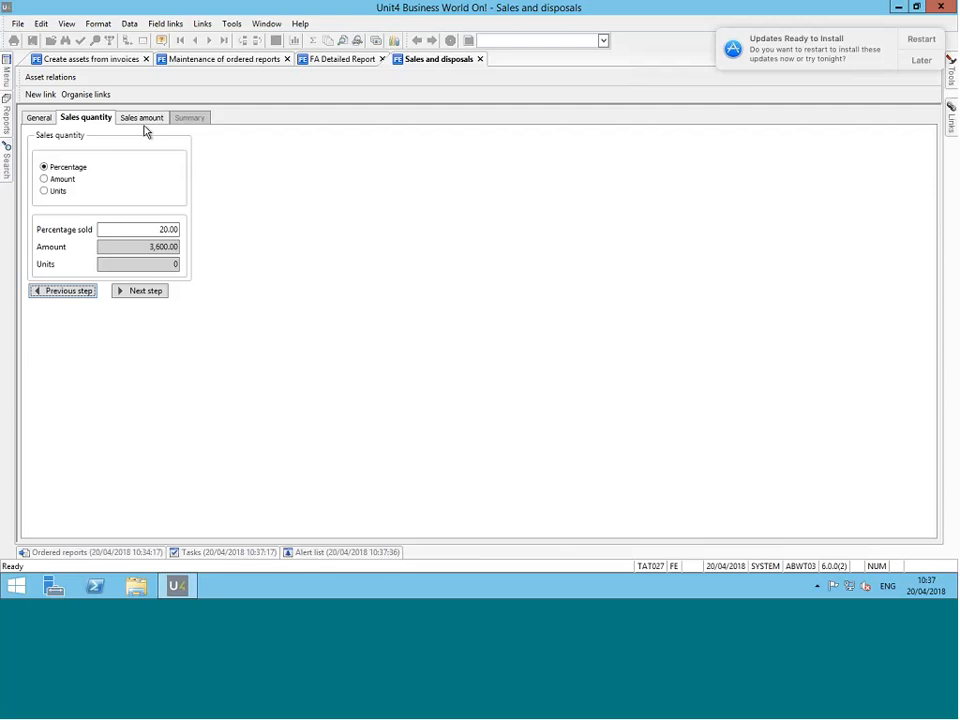
Step: Close the Sales and disposals entry and locate Depreciation simulation among the Fixed Assets functions
{"action": "left_click", "coordinate": [480, 60]}
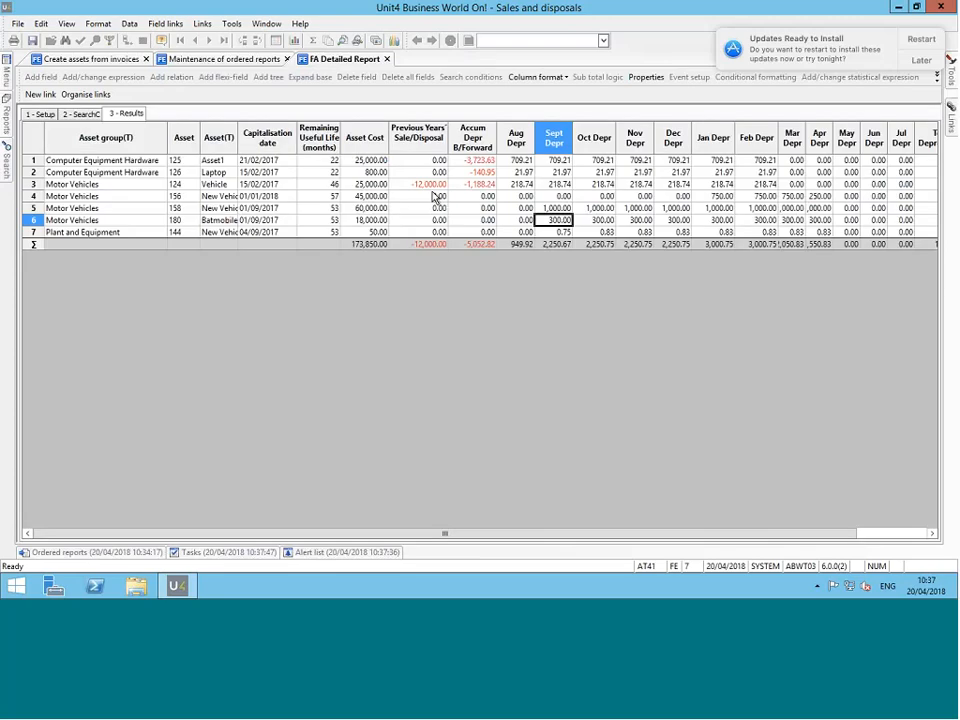
{"action": "left_click", "coordinate": [8, 82]}
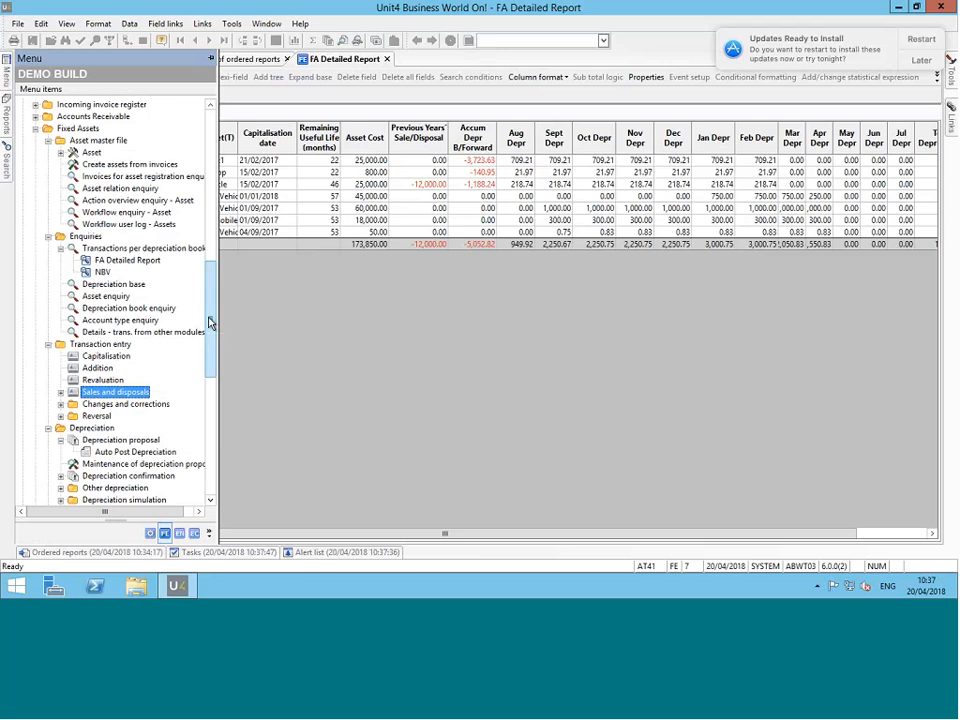
{"action": "scroll", "coordinate": [210, 313], "scroll_direction": "down", "scroll_amount": 1}
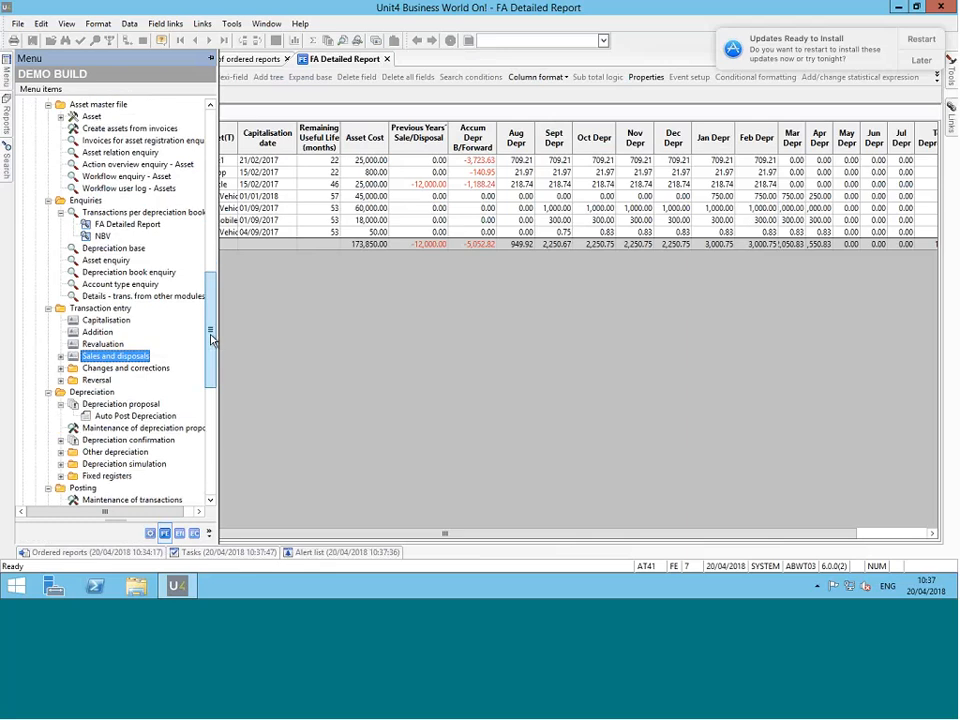
{"action": "scroll", "coordinate": [172, 427], "scroll_direction": "down", "scroll_amount": 1}
{"action": "left_click", "coordinate": [124, 440]}
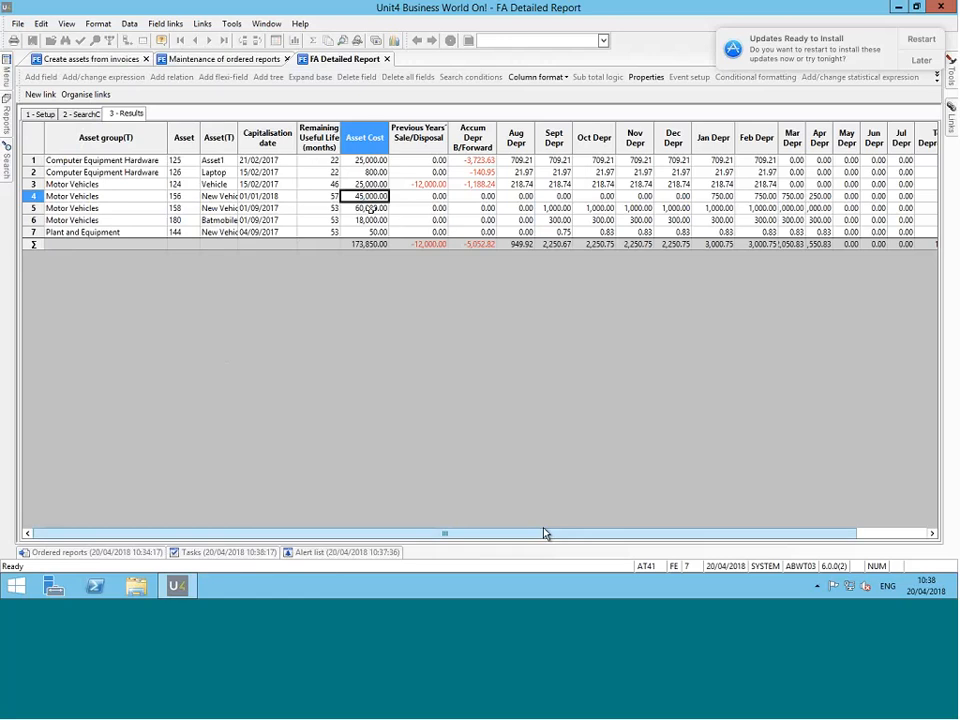
Step: Examine the FA Detailed Report's depreciation totals, disposals and the NBV as at Year End for the asset capitalised on 01/01/2018
{"action": "scroll", "coordinate": [545, 534], "scroll_direction": "right", "scroll_amount": 2}
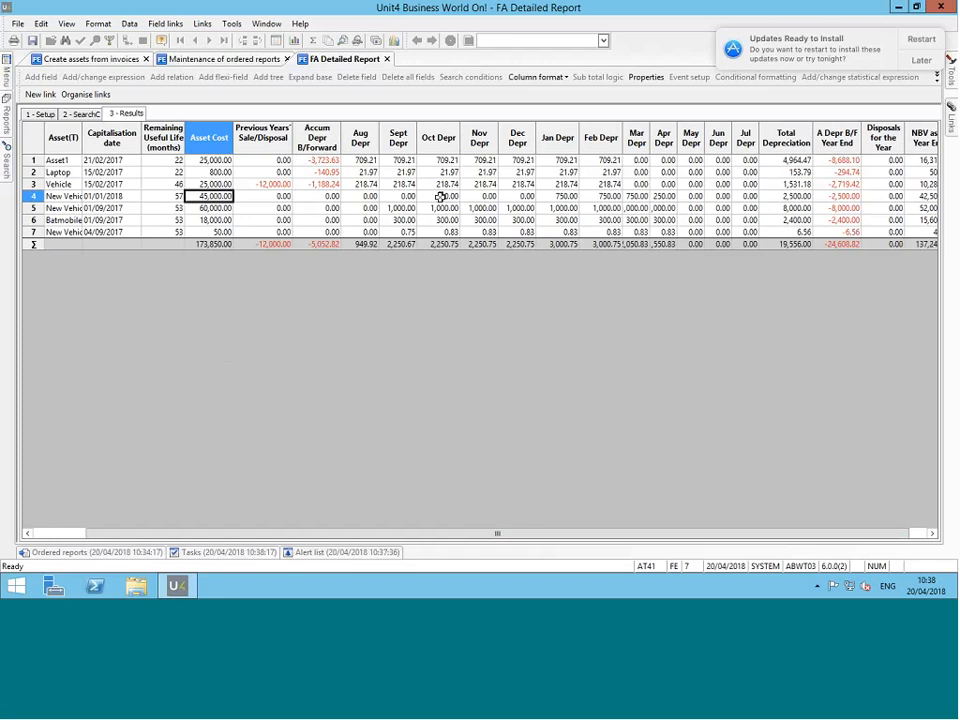
{"action": "left_click_drag", "start_coordinate": [609, 533], "coordinate": [641, 533]}
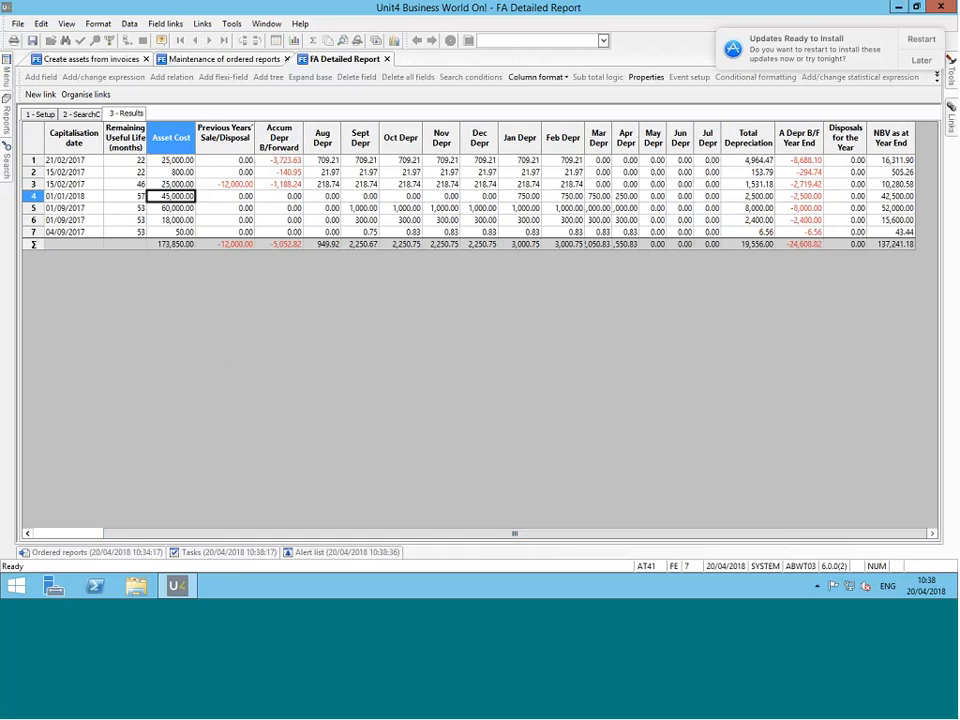
{"action": "left_click", "coordinate": [891, 197]}
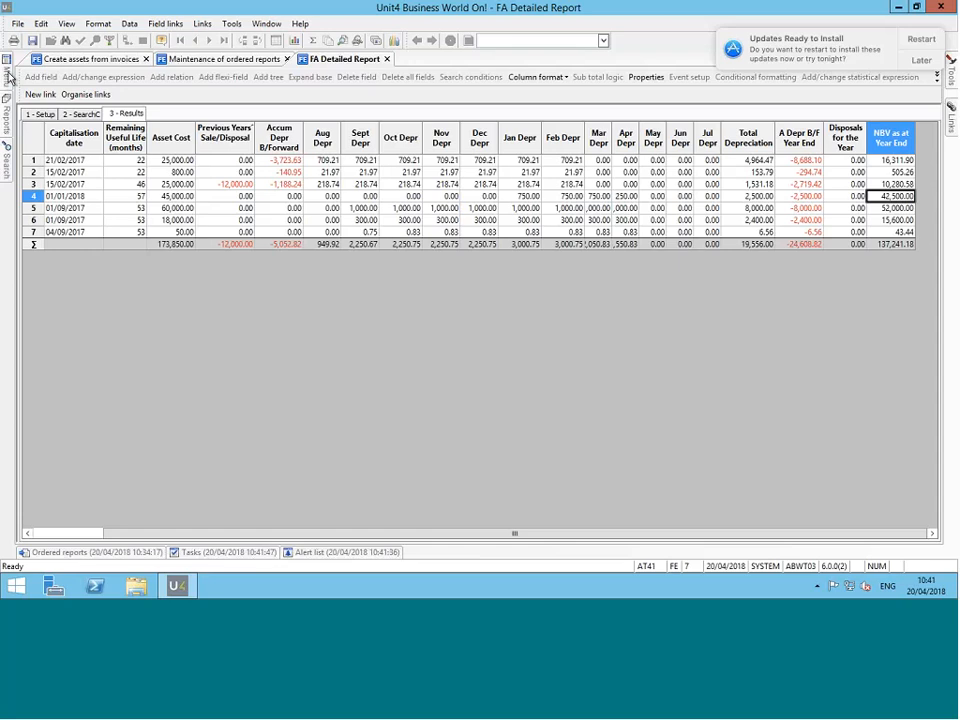
Step: Open the Asset master file, load asset ID 180 and view its default GL analysis values
{"action": "left_click", "coordinate": [10, 78]}
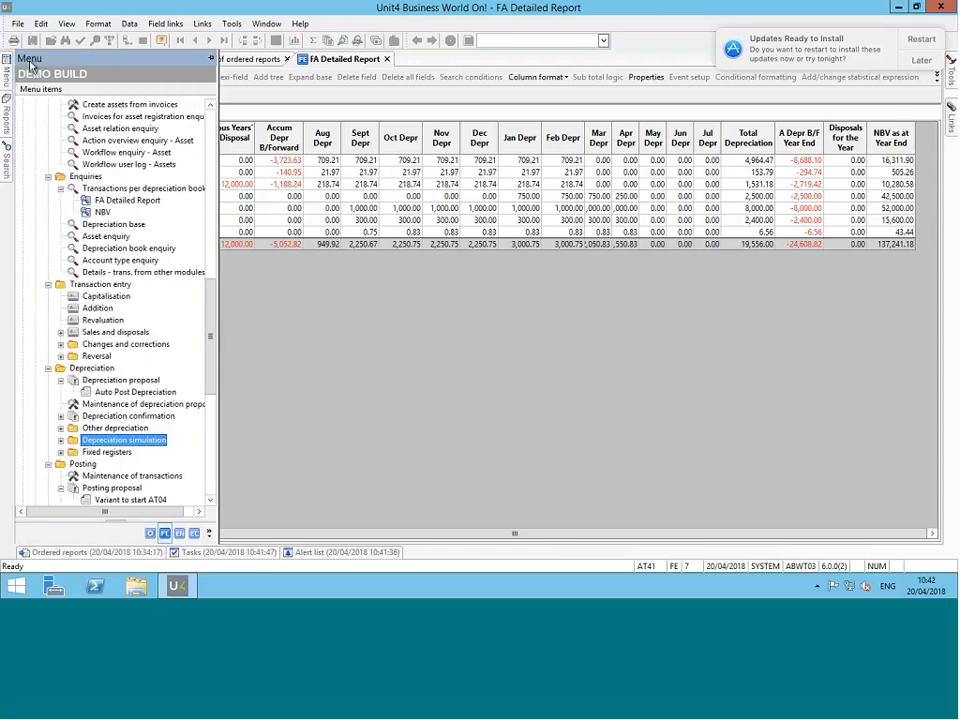
{"action": "scroll", "coordinate": [160, 208], "scroll_direction": "up", "scroll_amount": 3}
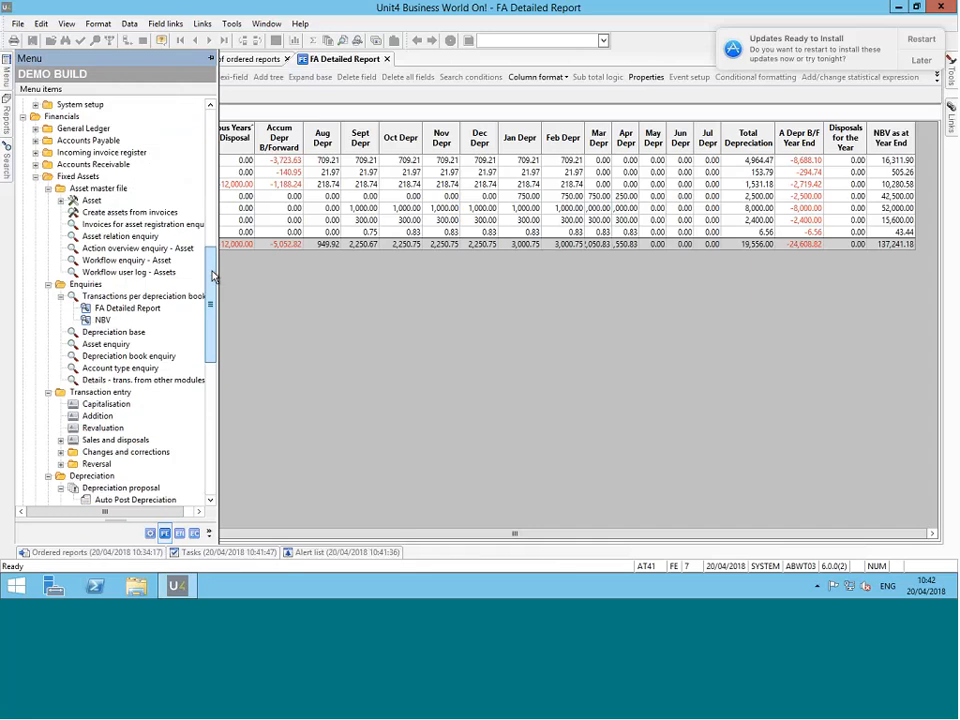
{"action": "scroll", "coordinate": [154, 199], "scroll_direction": "up", "scroll_amount": 1}
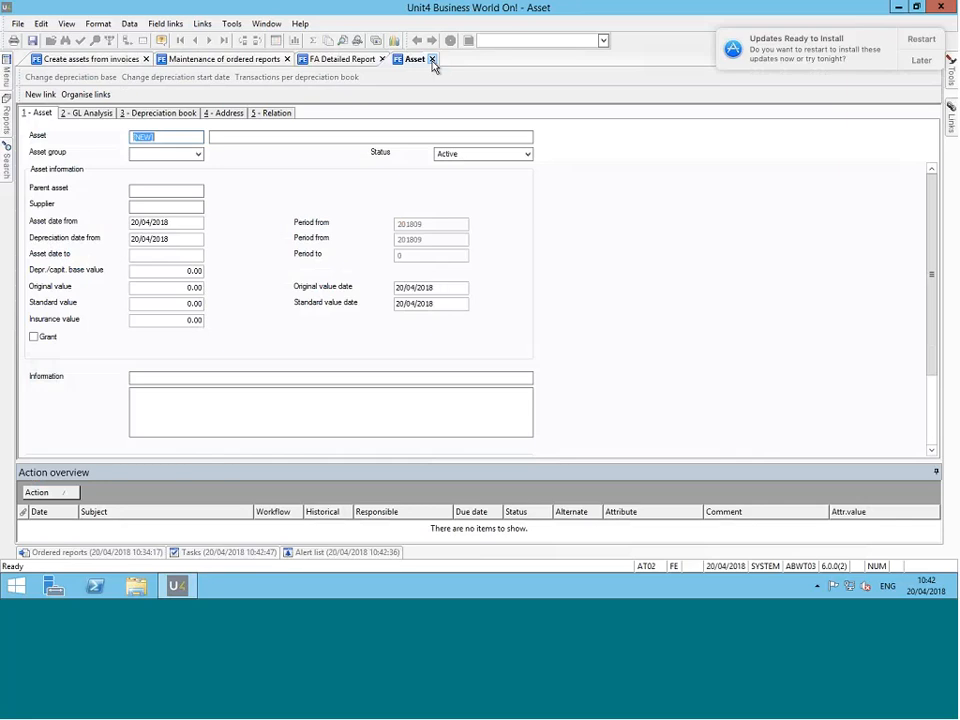
{"action": "type", "text": "1"}
{"action": "left_click", "coordinate": [432, 59]}
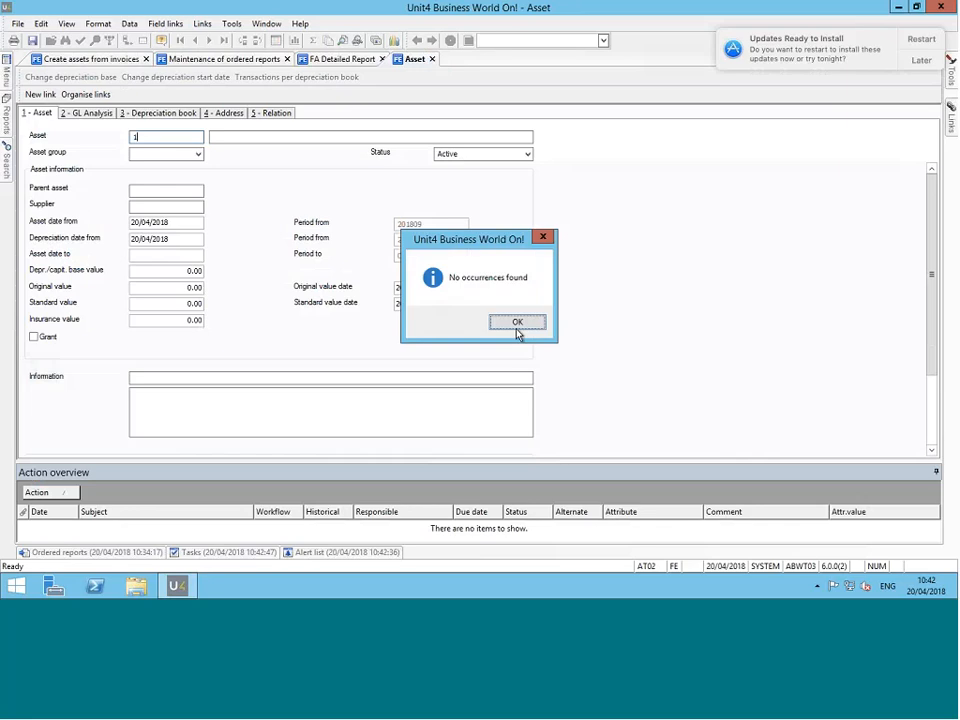
{"action": "left_click", "coordinate": [518, 322]}
{"action": "type", "text": "89"}
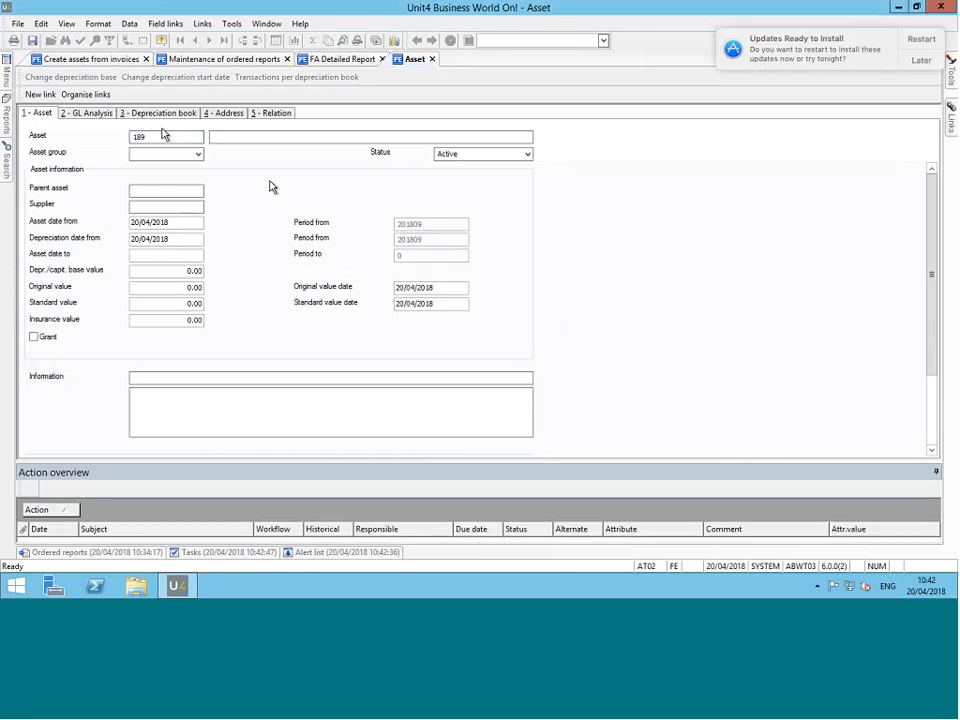
{"action": "left_click_drag", "start_coordinate": [161, 136], "coordinate": [119, 142]}
{"action": "type", "text": "180"}
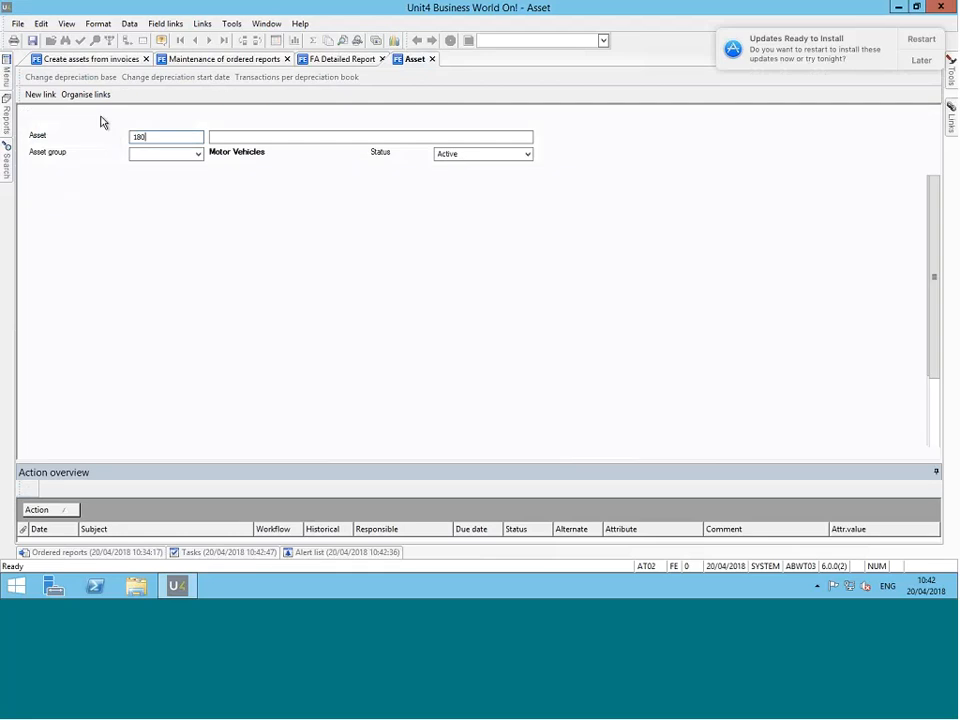
{"action": "key", "text": "Tab"}
{"action": "left_click", "coordinate": [102, 119]}
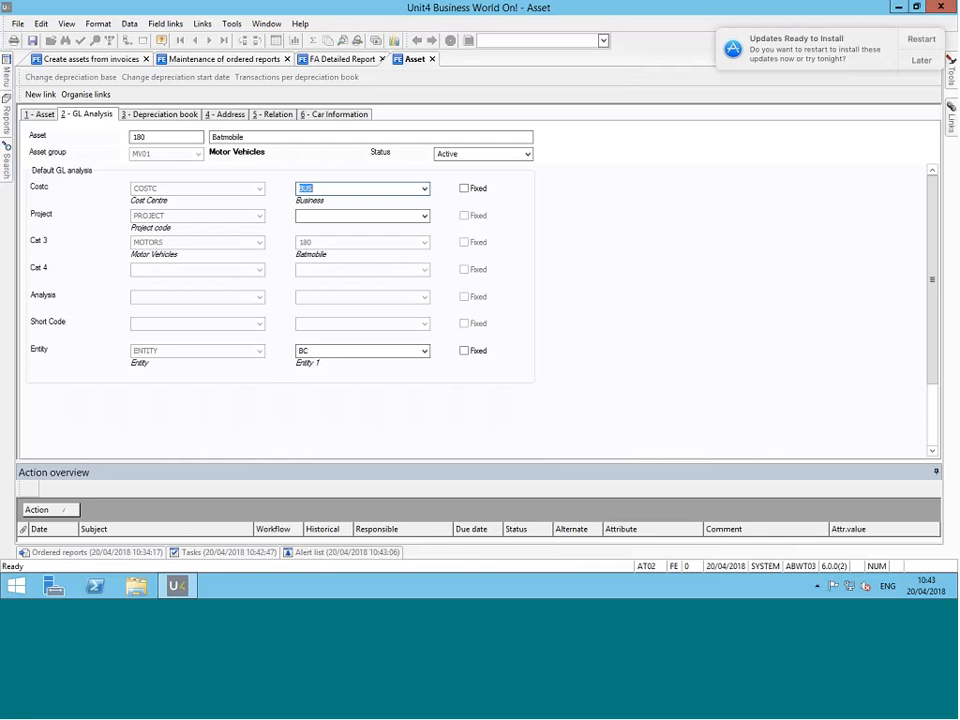
Step: Open the text log of ordered report AT03 number 31, examine its row of error values, and close the log
{"action": "left_click", "coordinate": [341, 42]}
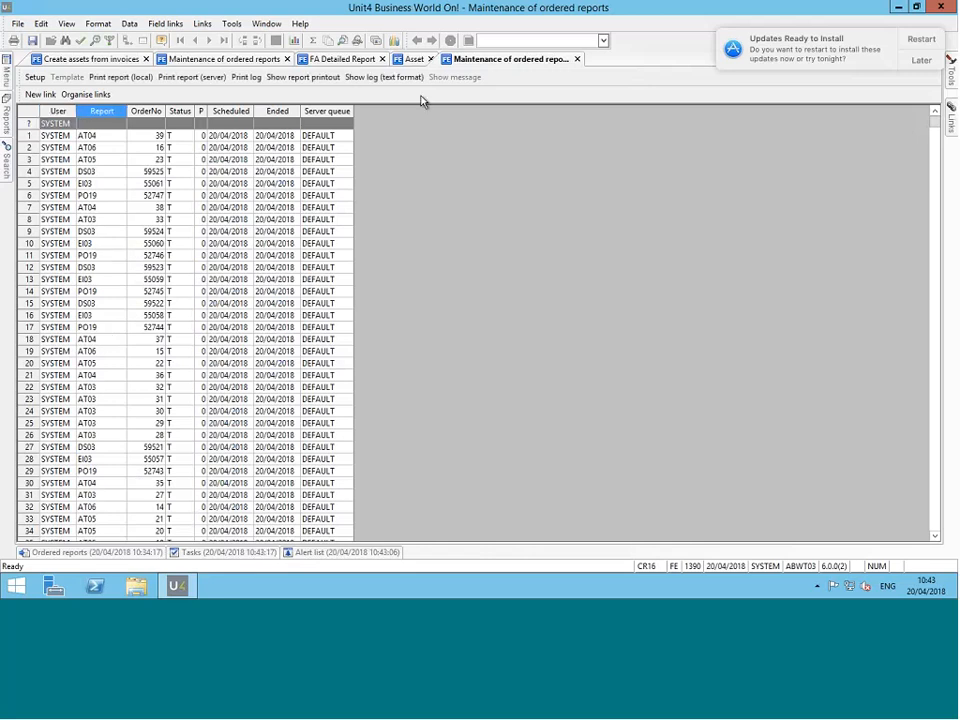
{"action": "left_click", "coordinate": [400, 78]}
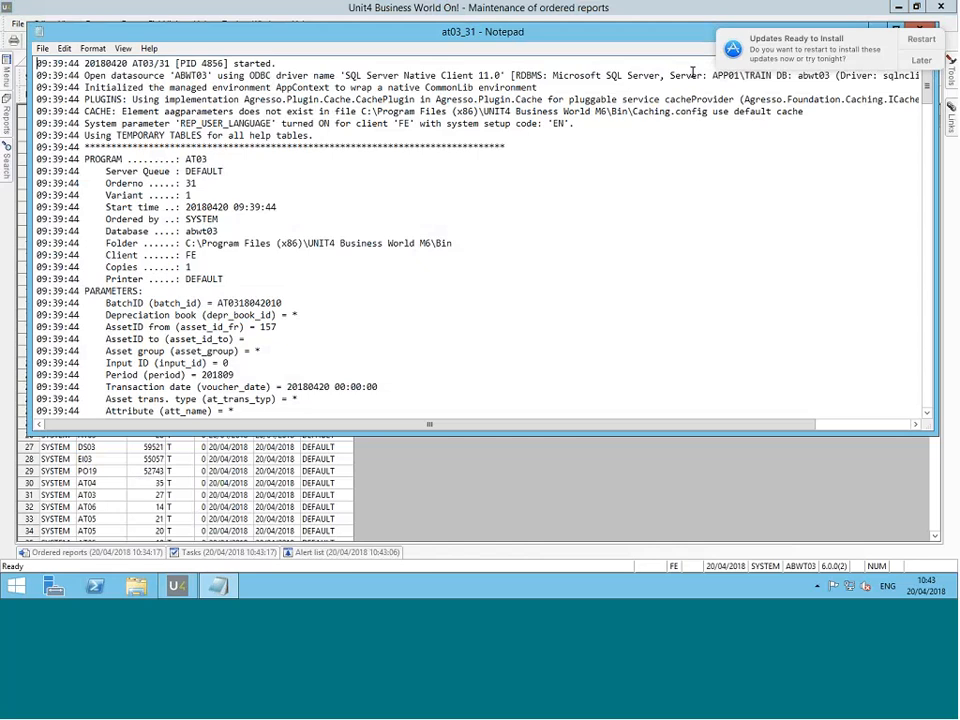
{"action": "left_click_drag", "start_coordinate": [618, 32], "coordinate": [580, 122]}
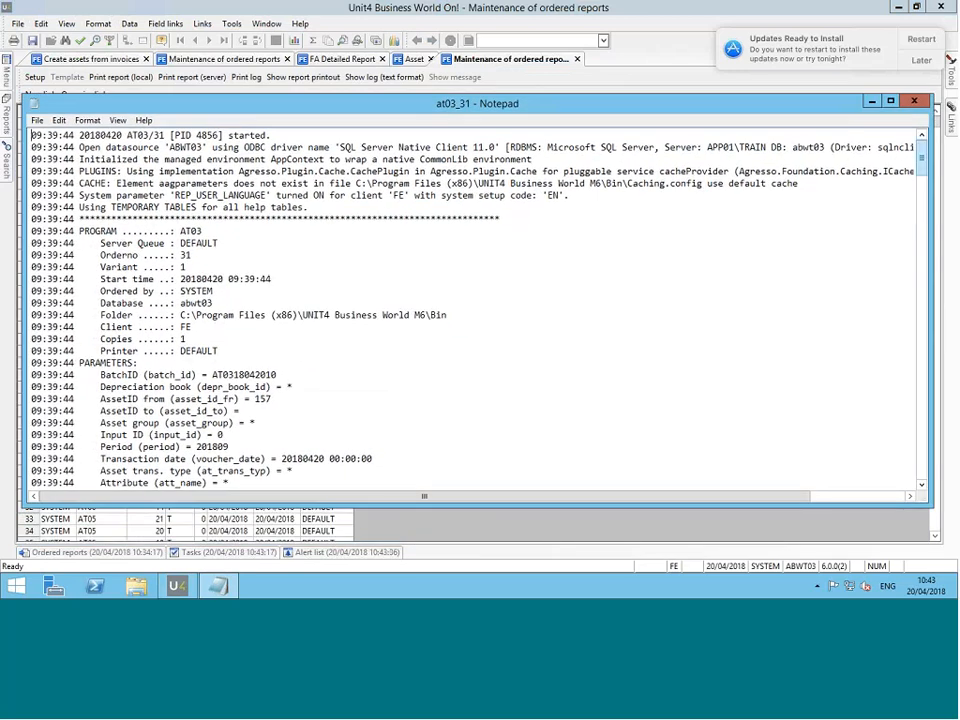
{"action": "scroll", "coordinate": [925, 318], "scroll_direction": "down", "scroll_amount": 19}
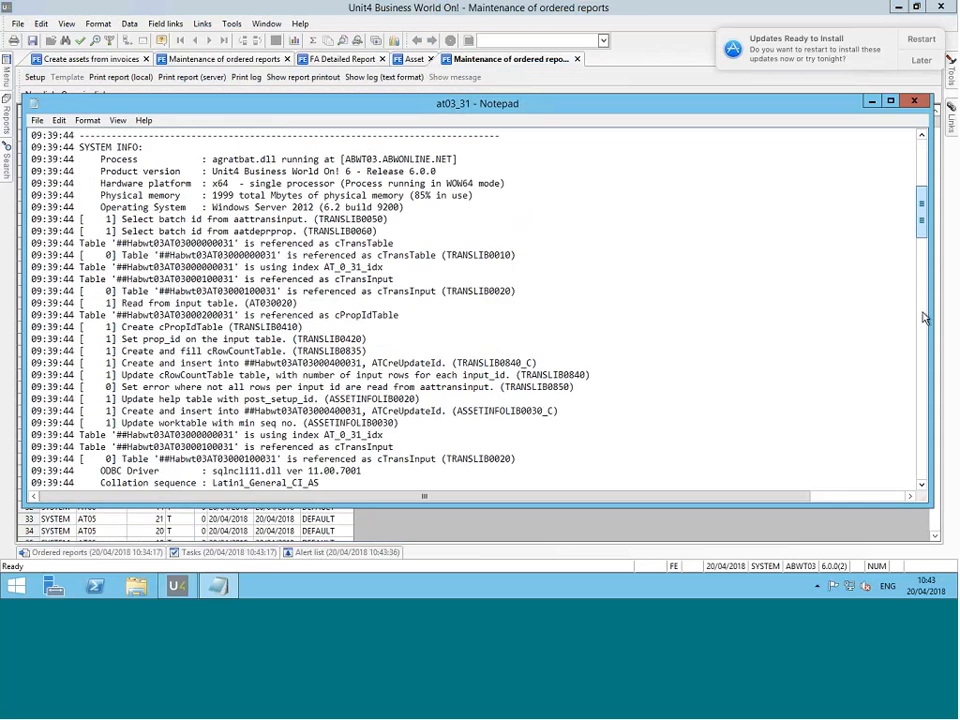
{"action": "scroll", "coordinate": [925, 318], "scroll_direction": "down", "scroll_amount": 15}
{"action": "scroll", "coordinate": [925, 350], "scroll_direction": "down", "scroll_amount": 20}
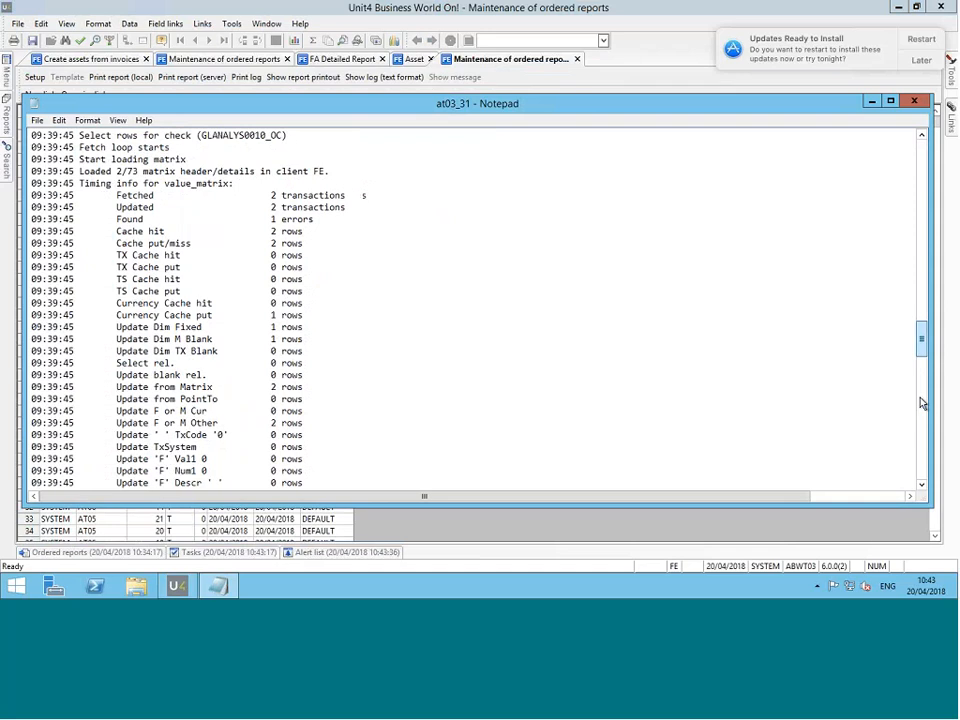
{"action": "scroll", "coordinate": [922, 403], "scroll_direction": "down", "scroll_amount": 12}
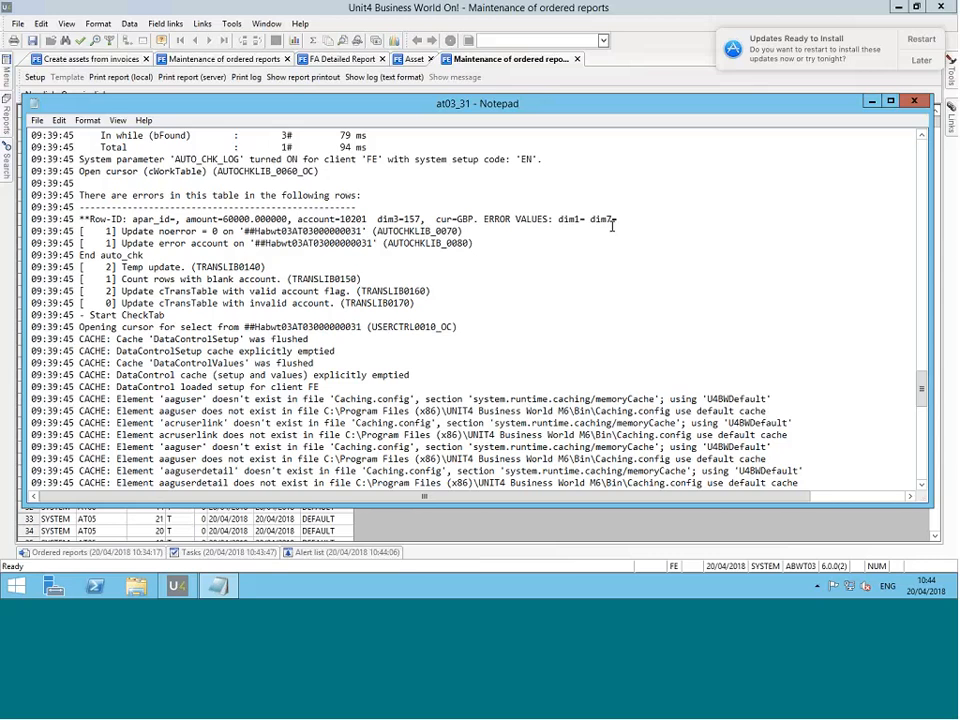
{"action": "left_click", "coordinate": [916, 103]}
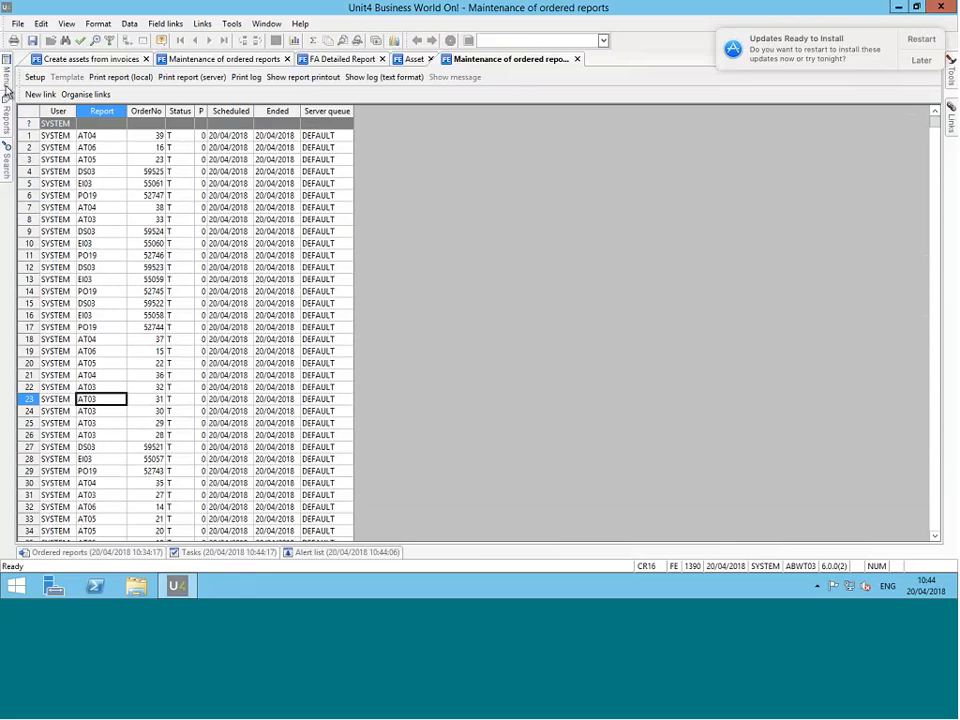
Step: Open the Change posting category values report from the Changes and corrections functions to view its parameters
{"action": "mouse_move", "coordinate": [8, 92]}
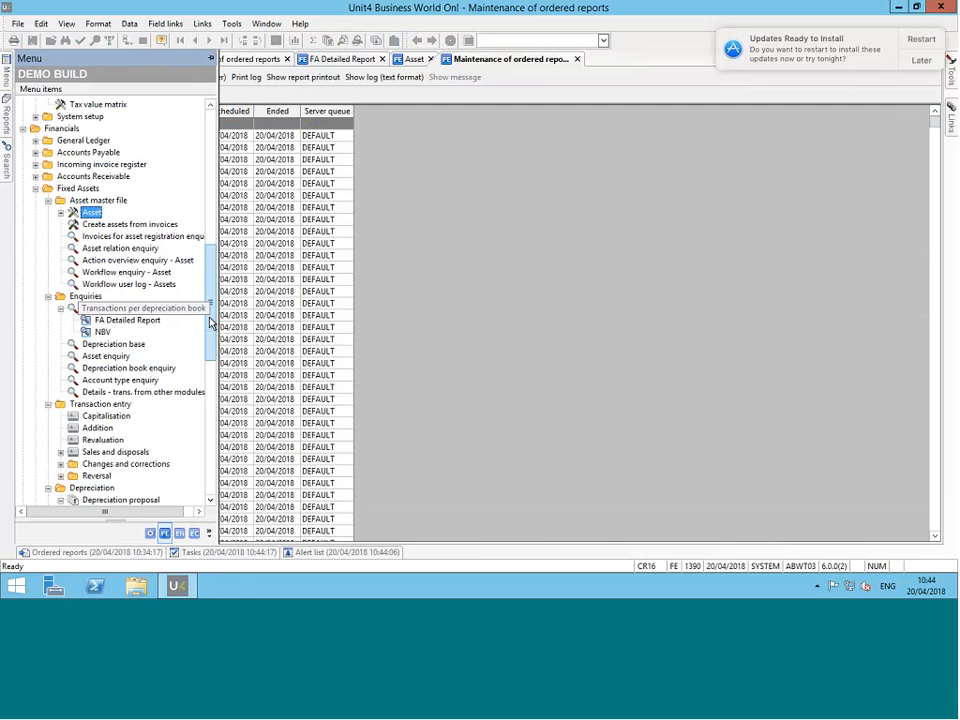
{"action": "left_click_drag", "start_coordinate": [210, 323], "coordinate": [210, 372]}
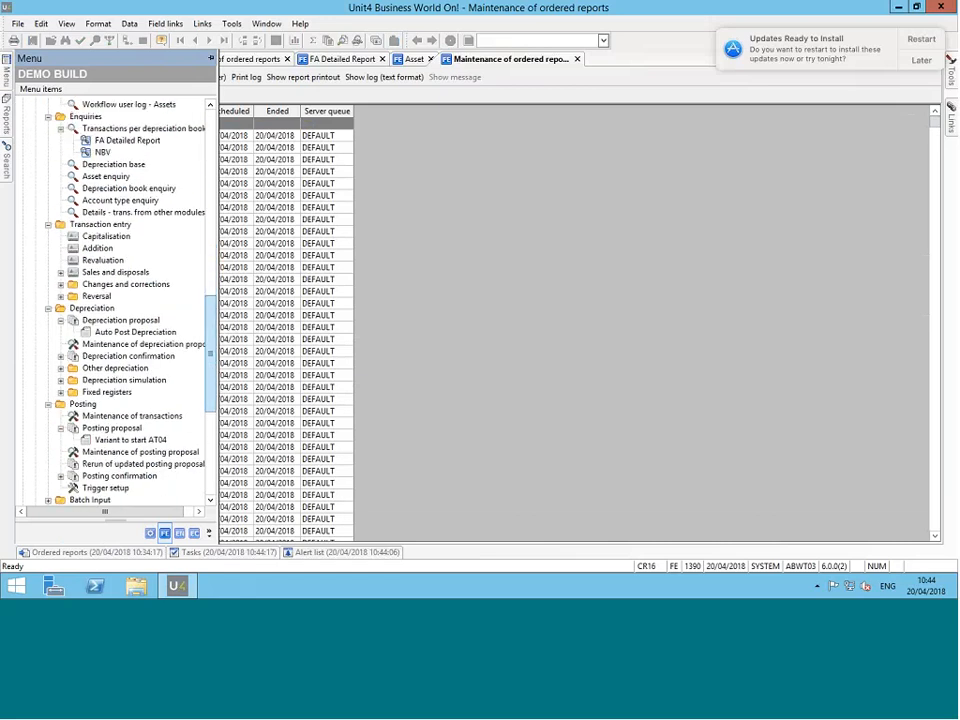
{"action": "left_click", "coordinate": [116, 286]}
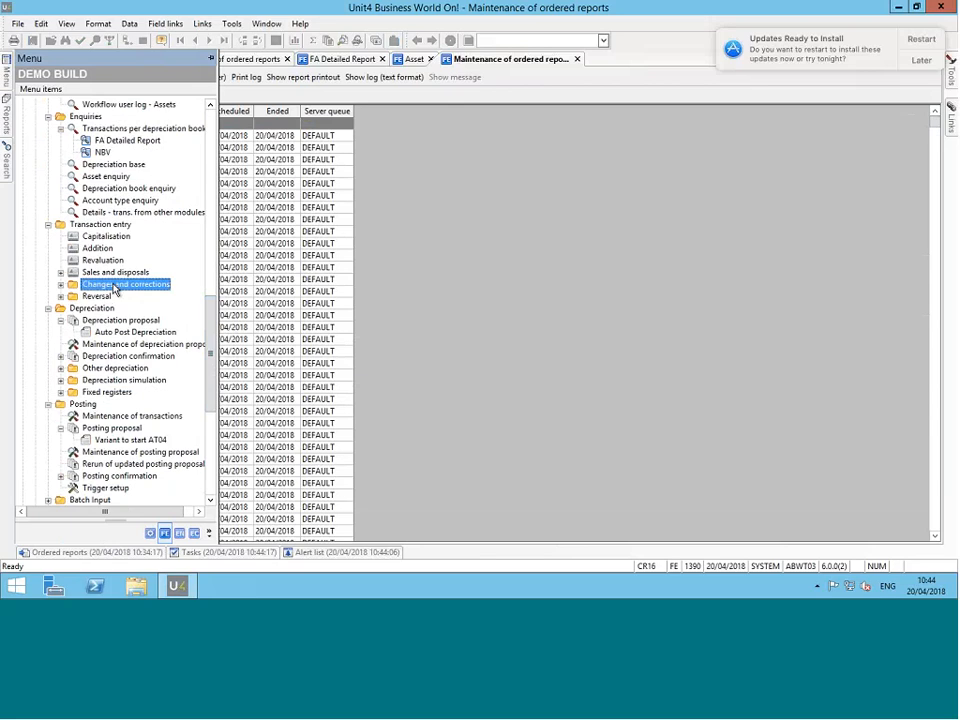
{"action": "double_click", "coordinate": [115, 286]}
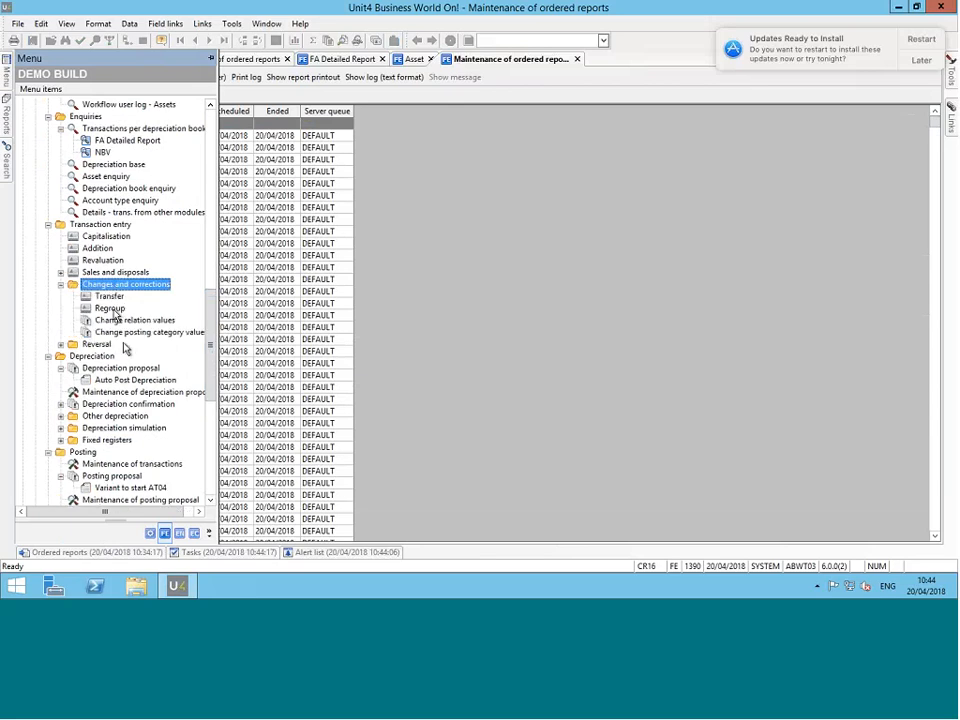
{"action": "left_click", "coordinate": [122, 333]}
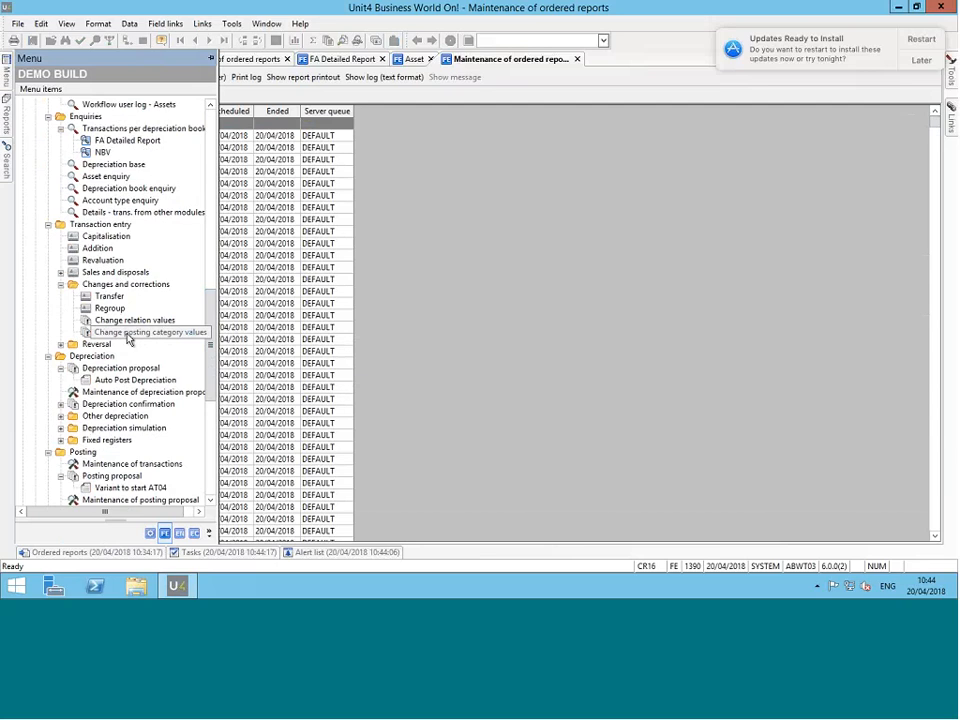
{"action": "left_click", "coordinate": [127, 335]}
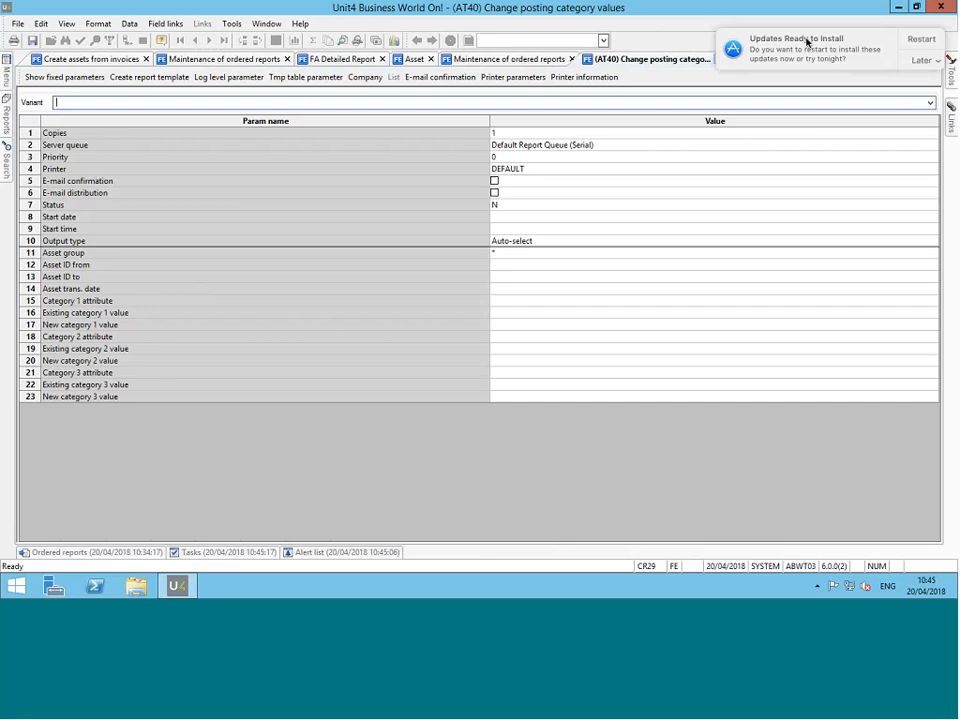
Step: Postpone the pending computer update to tonight and close the Change posting category values report
{"action": "left_click", "coordinate": [918, 62]}
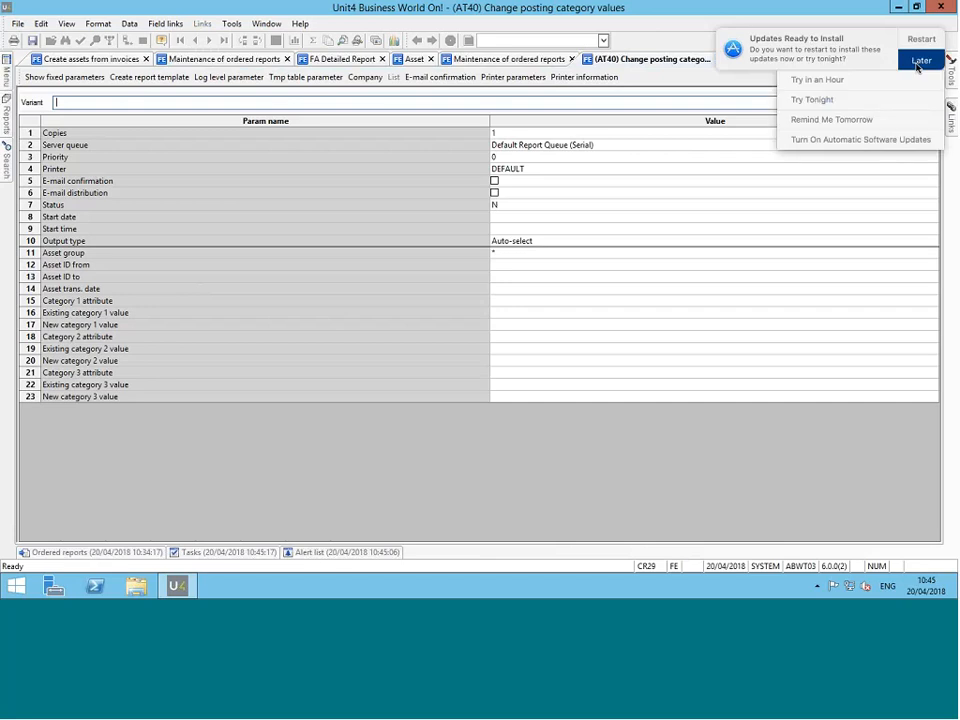
{"action": "left_click", "coordinate": [842, 99]}
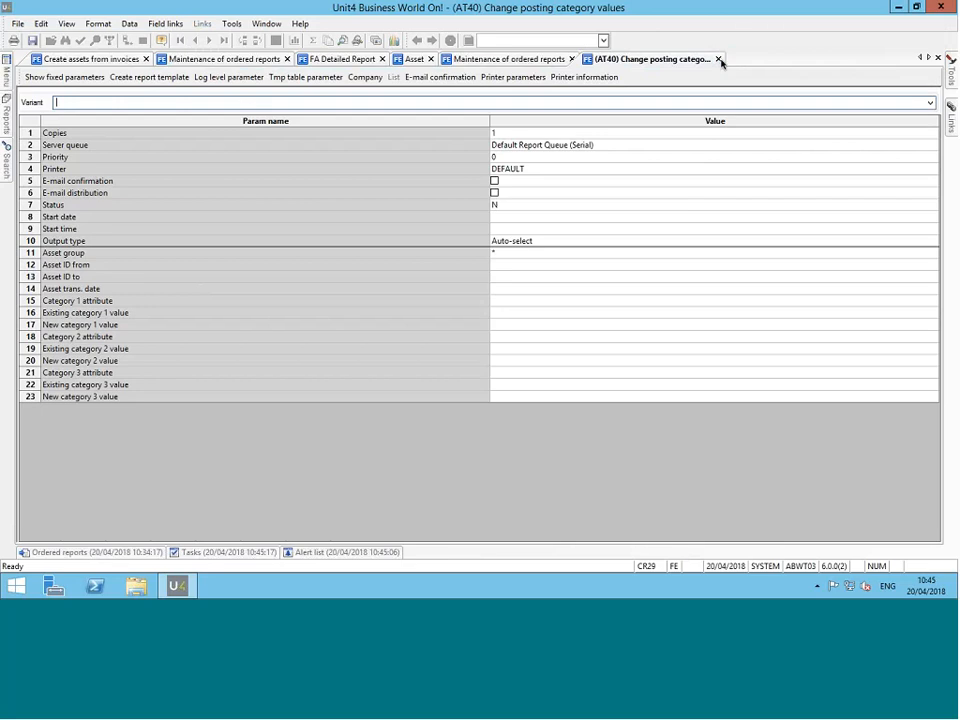
{"action": "left_click", "coordinate": [718, 59]}
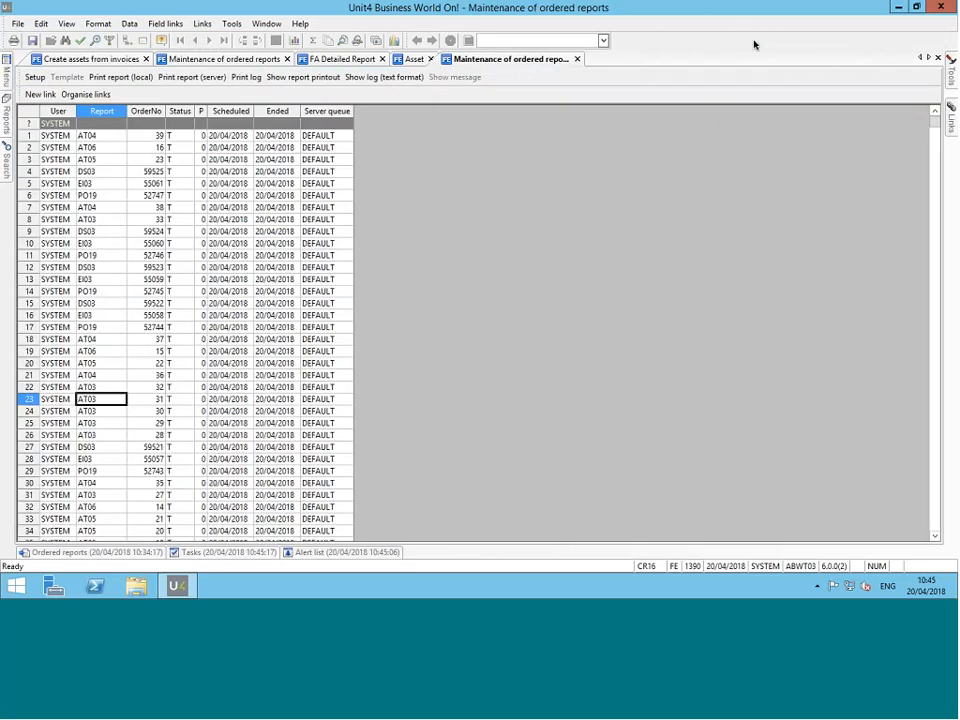